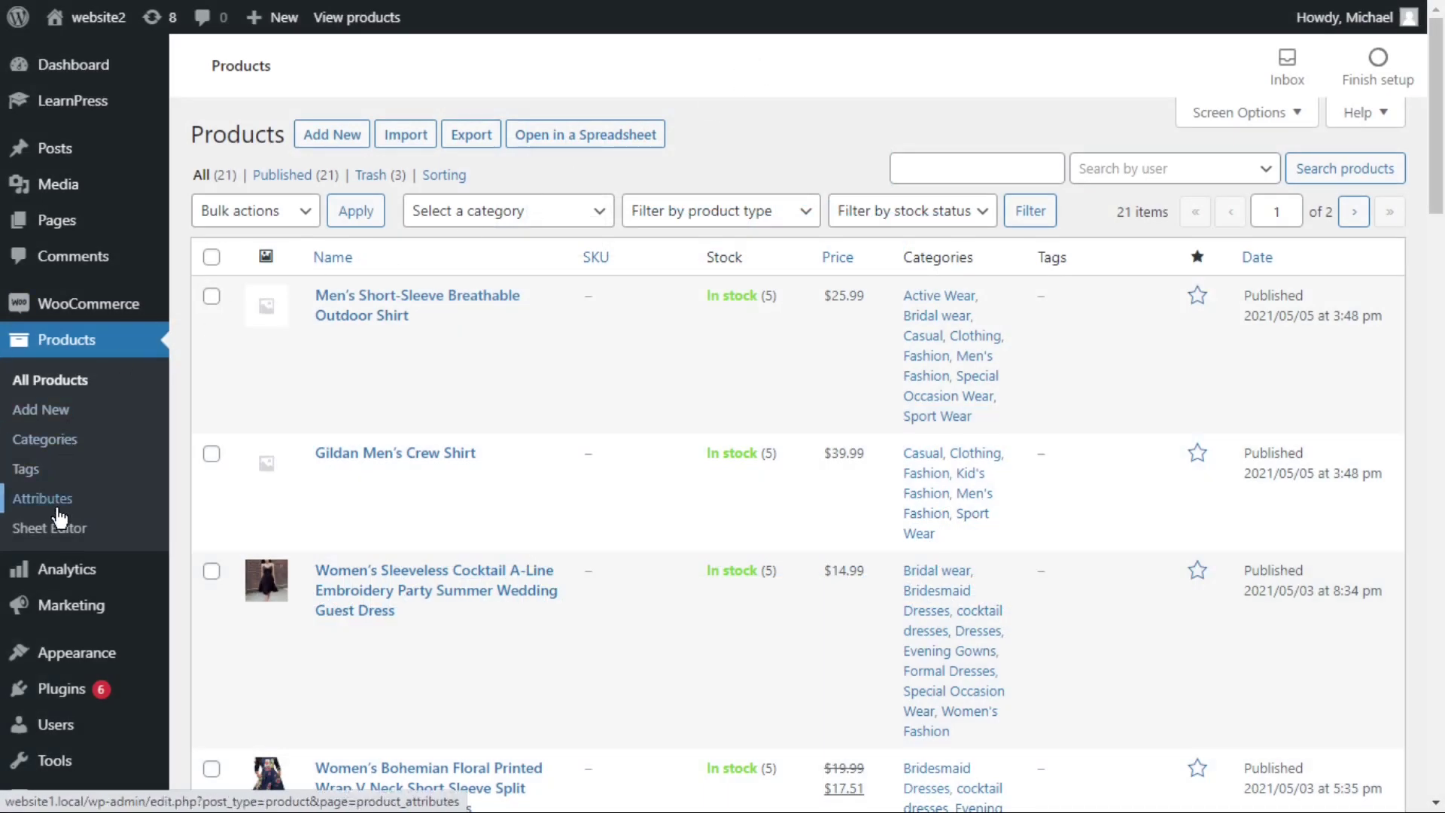
- Set the womensfashion image as the Women's Fashion category thumbnail and update the category
{"action": "left_click", "coordinate": [65, 444]}
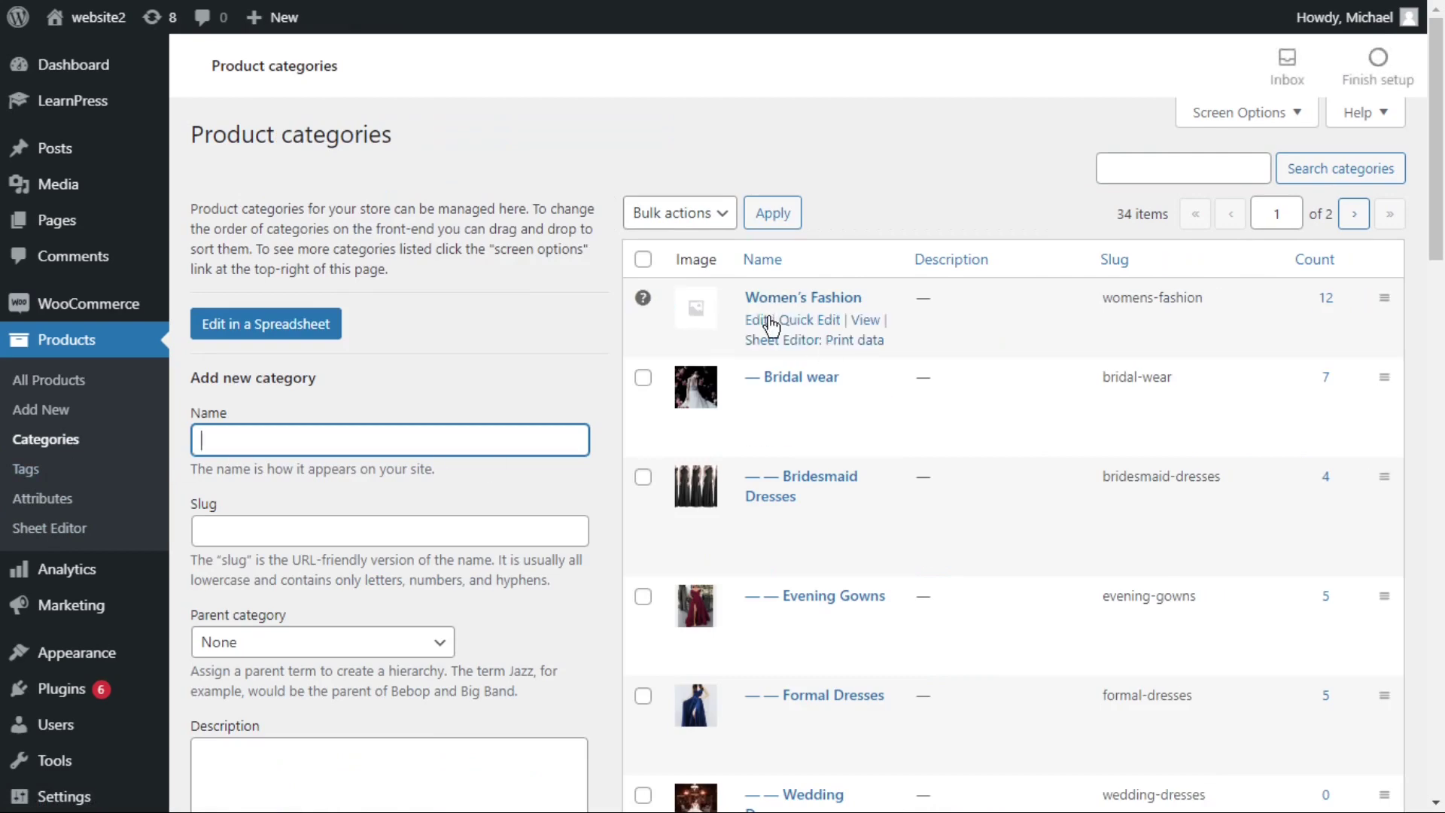
{"action": "left_click", "coordinate": [757, 322]}
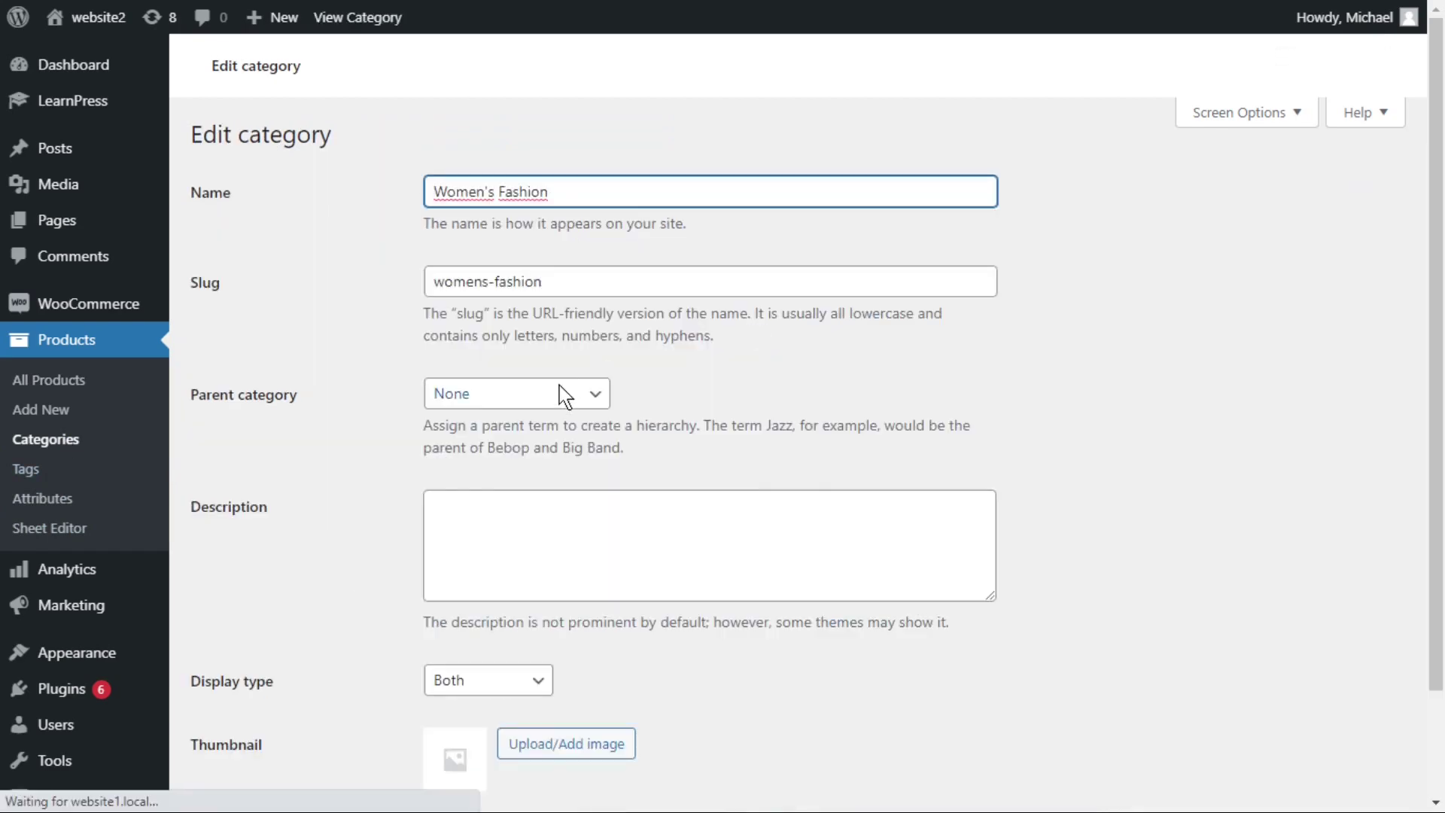
{"action": "scroll", "coordinate": [558, 452], "scroll_direction": "down", "scroll_amount": 2}
{"action": "left_click", "coordinate": [558, 639]}
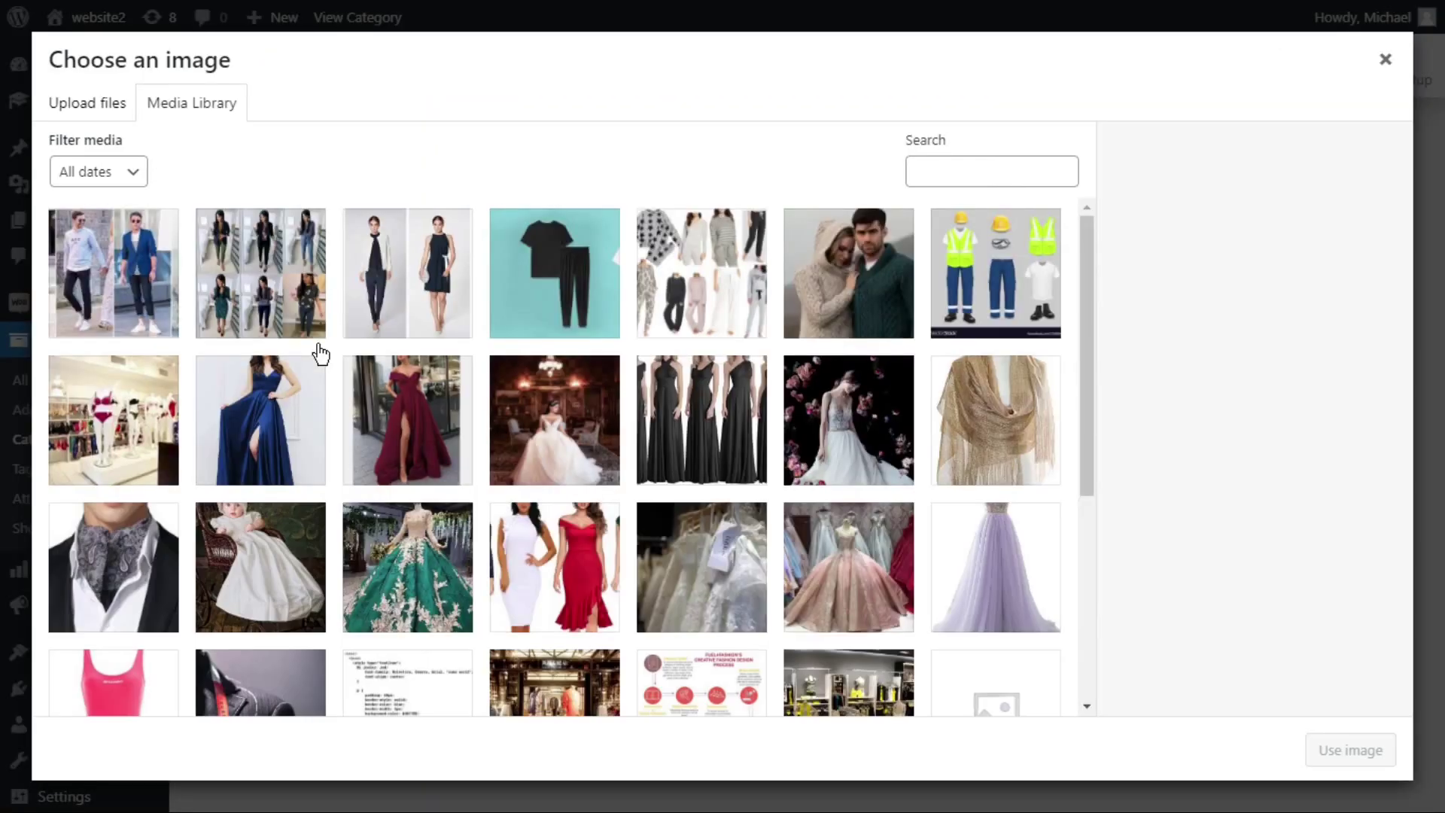
{"action": "left_click", "coordinate": [378, 293]}
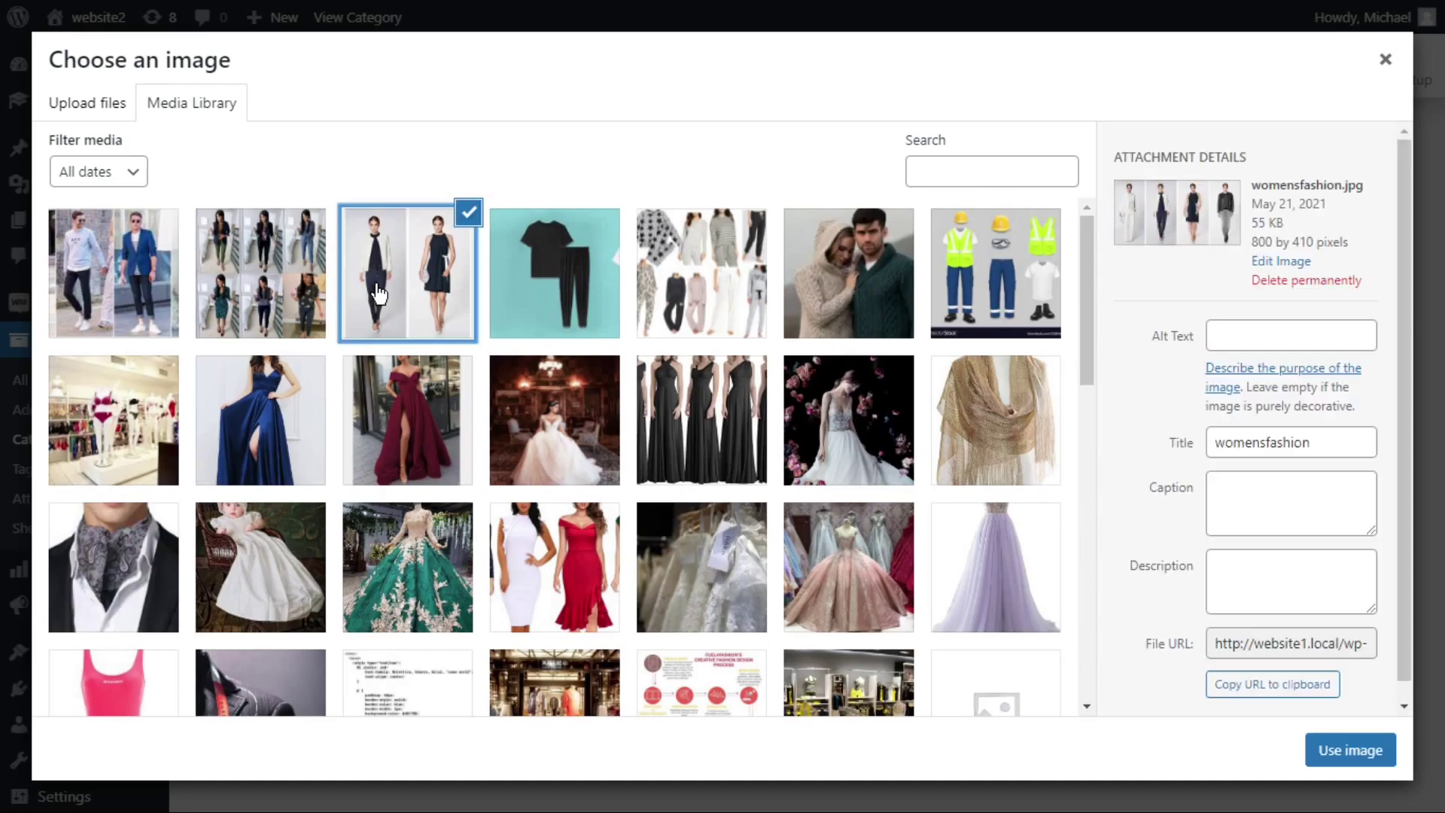
{"action": "left_click", "coordinate": [1348, 741]}
{"action": "left_click", "coordinate": [212, 741]}
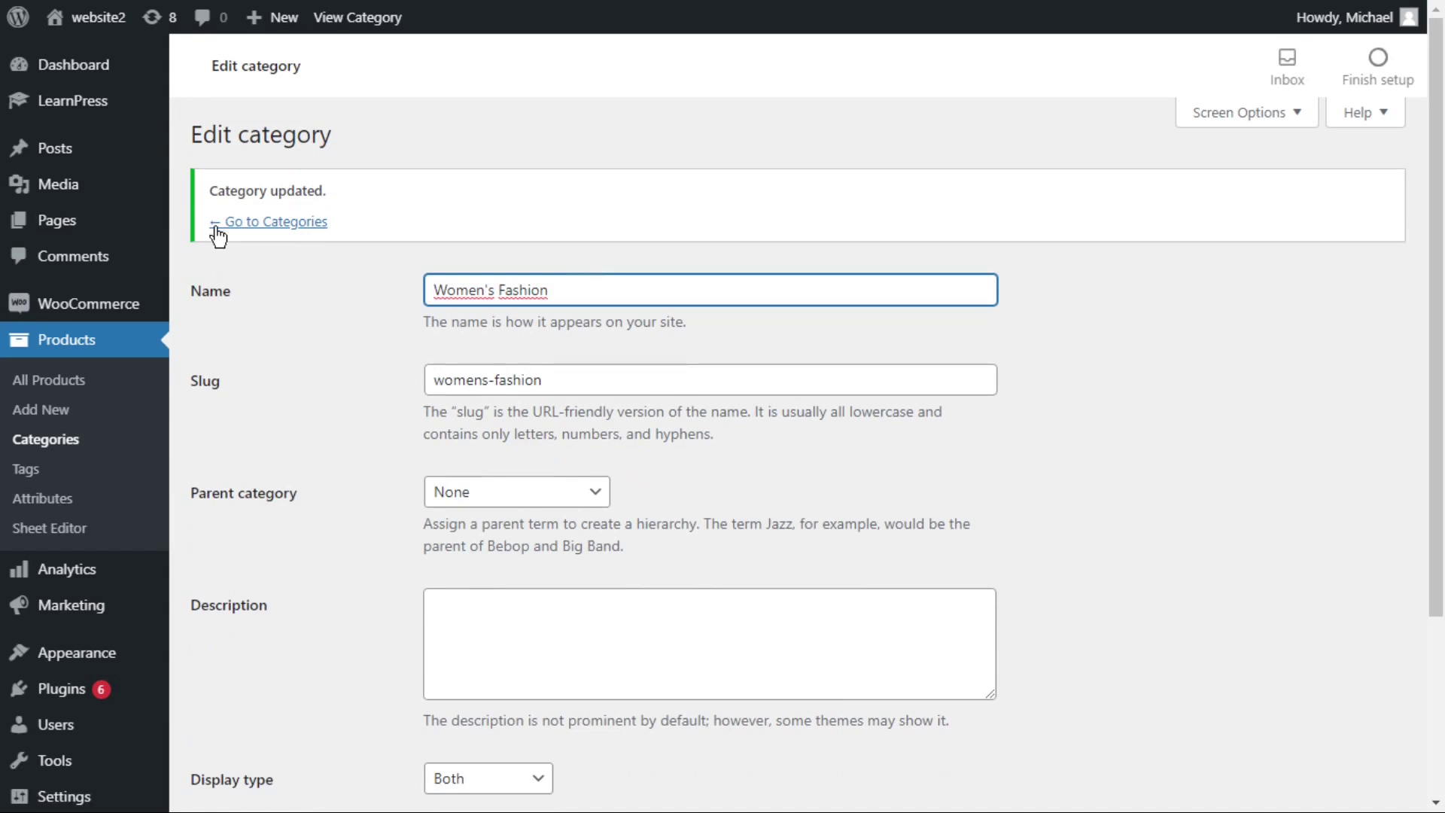
{"action": "scroll", "coordinate": [79, 724], "scroll_direction": "down", "scroll_amount": 3}
- Load the Product categories spreadsheet from WP Sheet Editor's taxonomy editors
{"action": "mouse_move", "coordinate": [98, 745]}
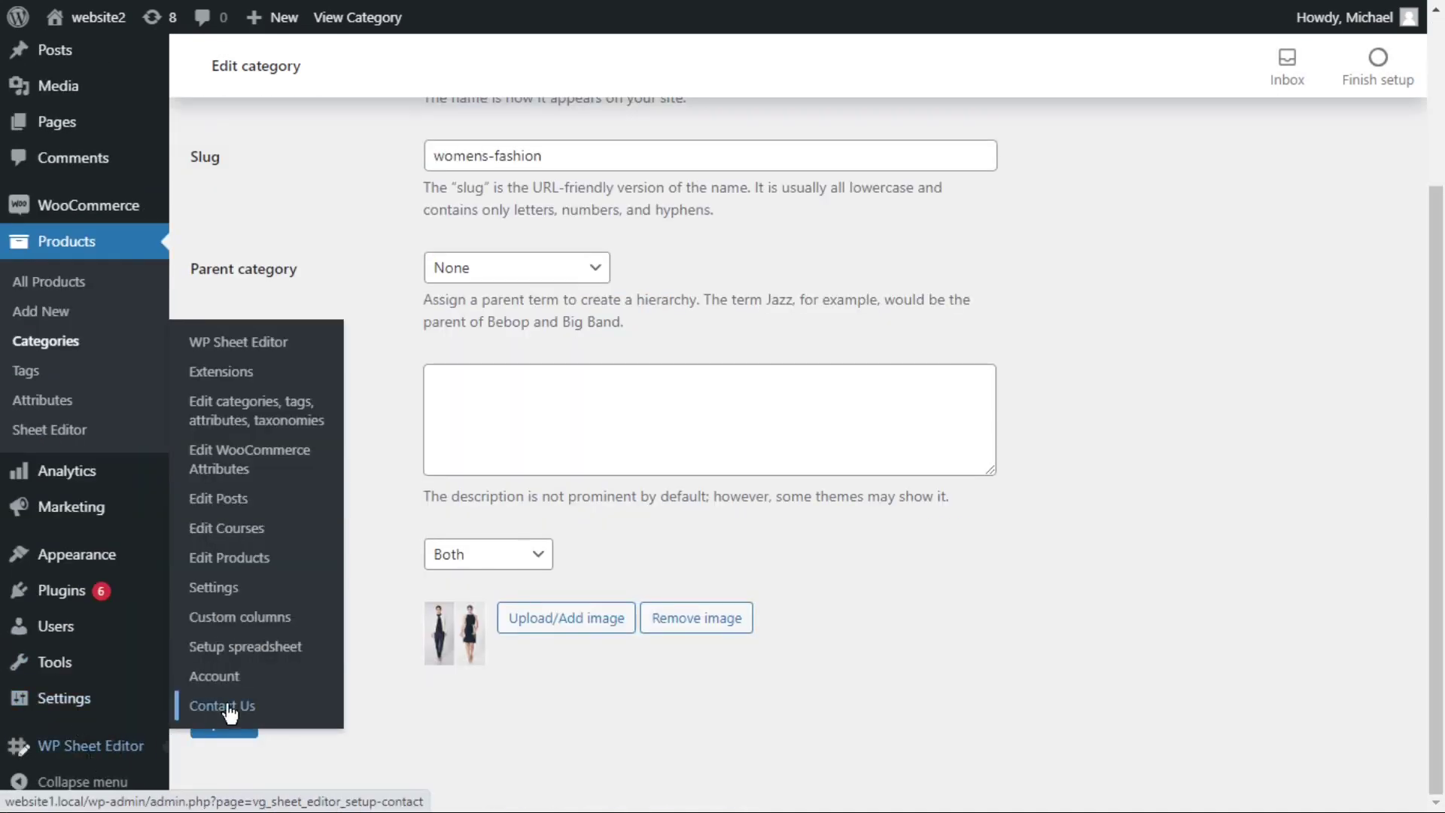
{"action": "left_click", "coordinate": [256, 410]}
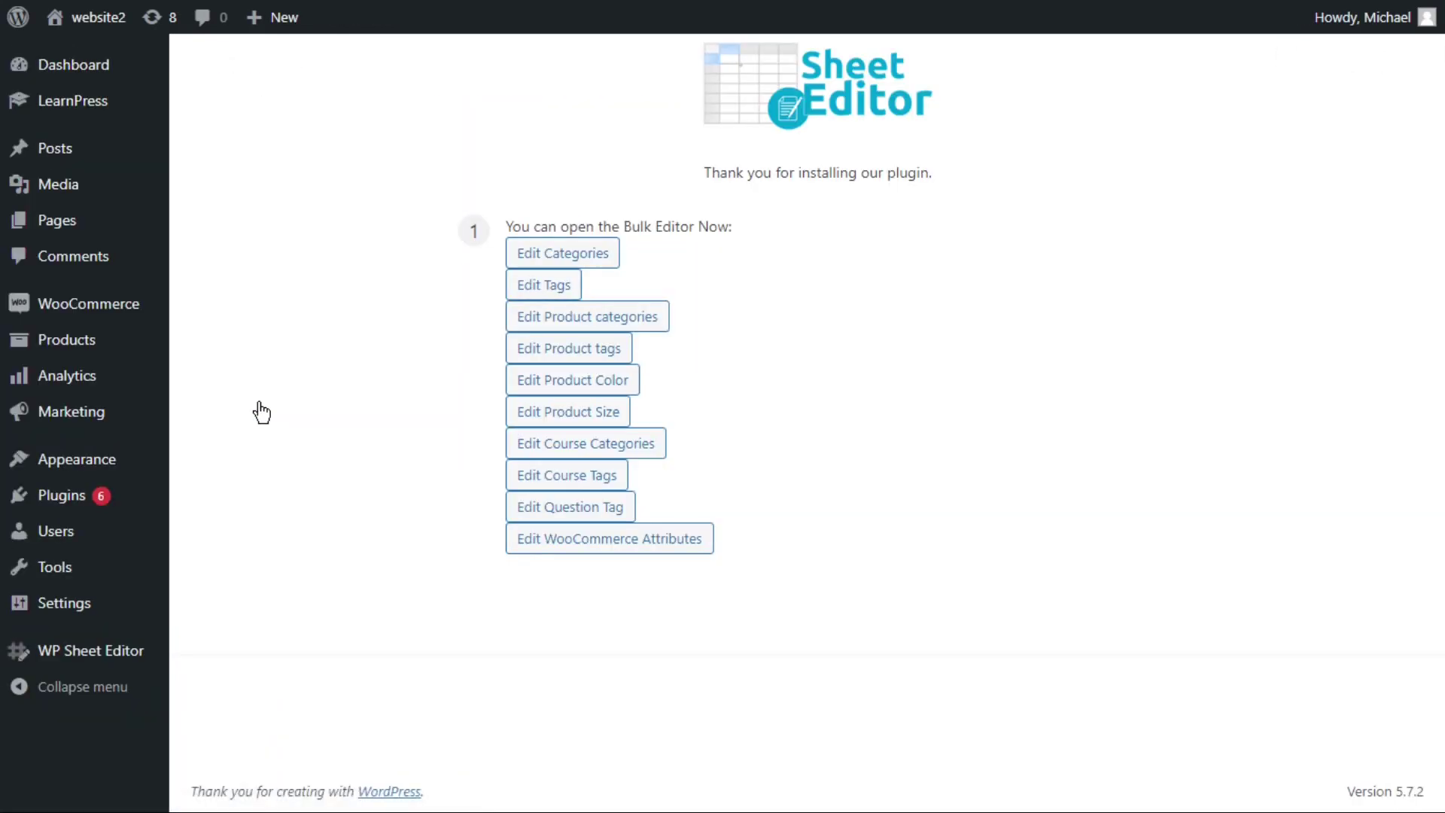
{"action": "left_click", "coordinate": [566, 319]}
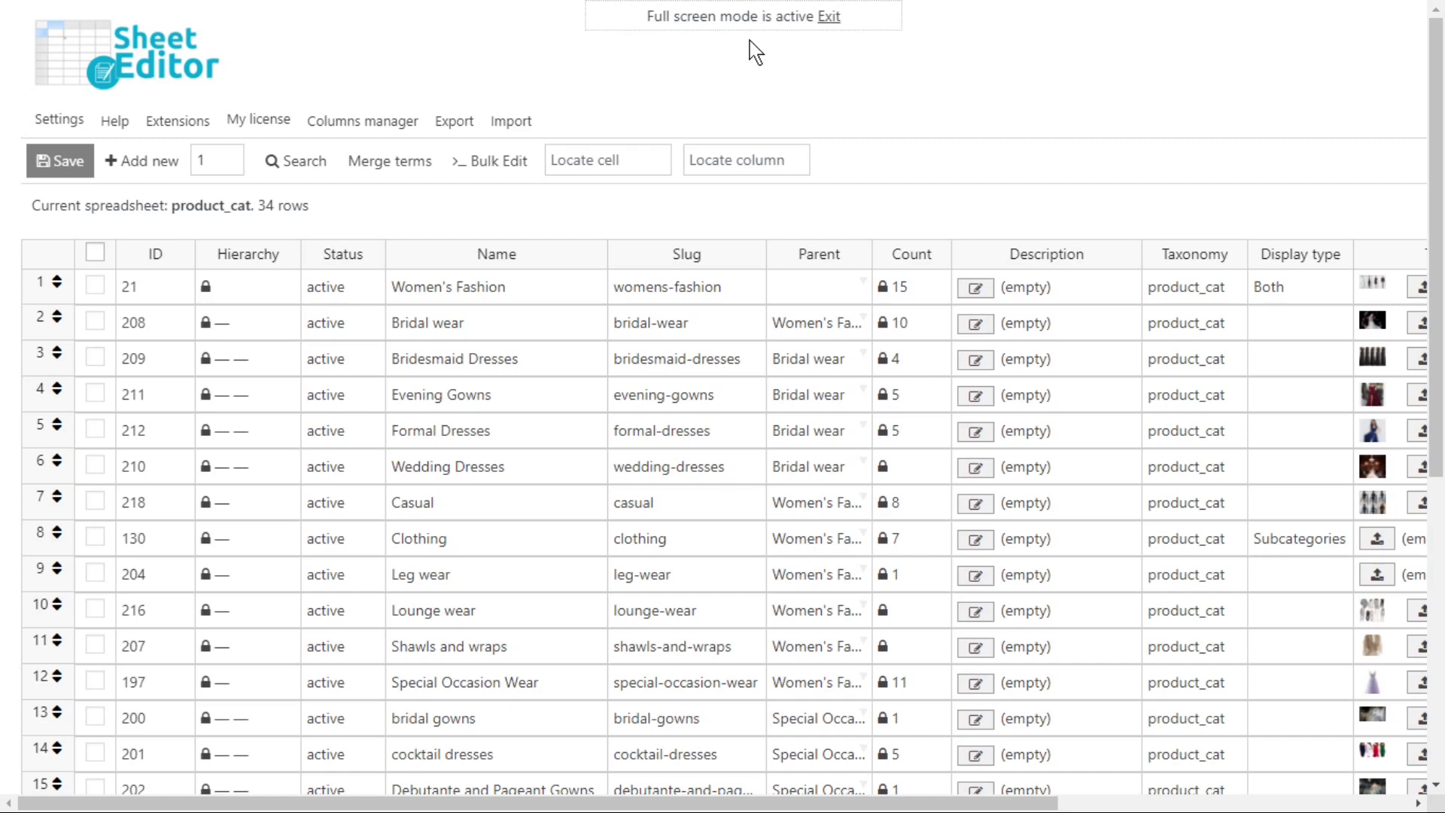
- Search the category sheet for the keyword 'fashion'
{"action": "left_click", "coordinate": [301, 160]}
{"action": "left_click", "coordinate": [632, 329]}
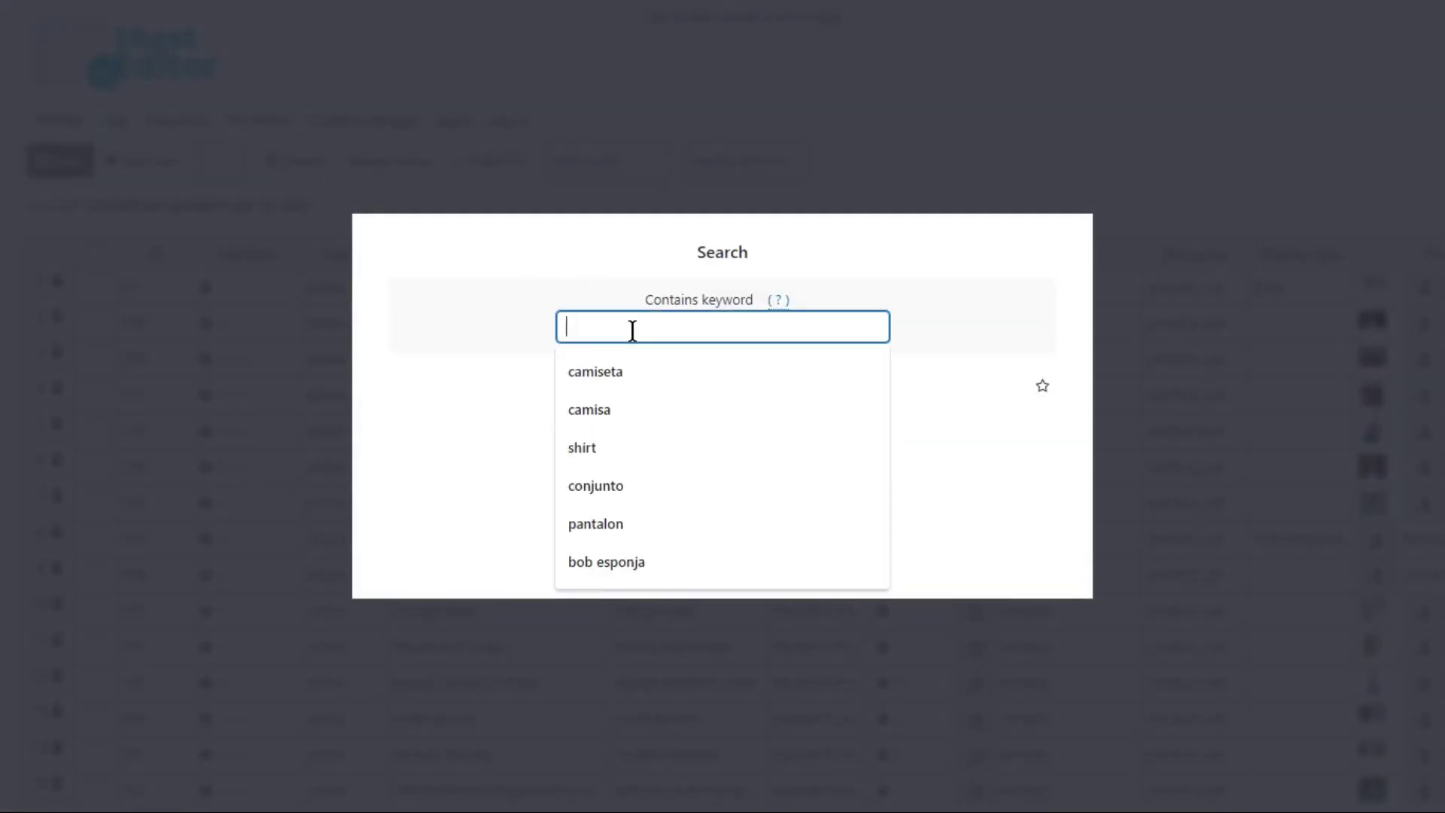
{"action": "type", "text": "fashion"}
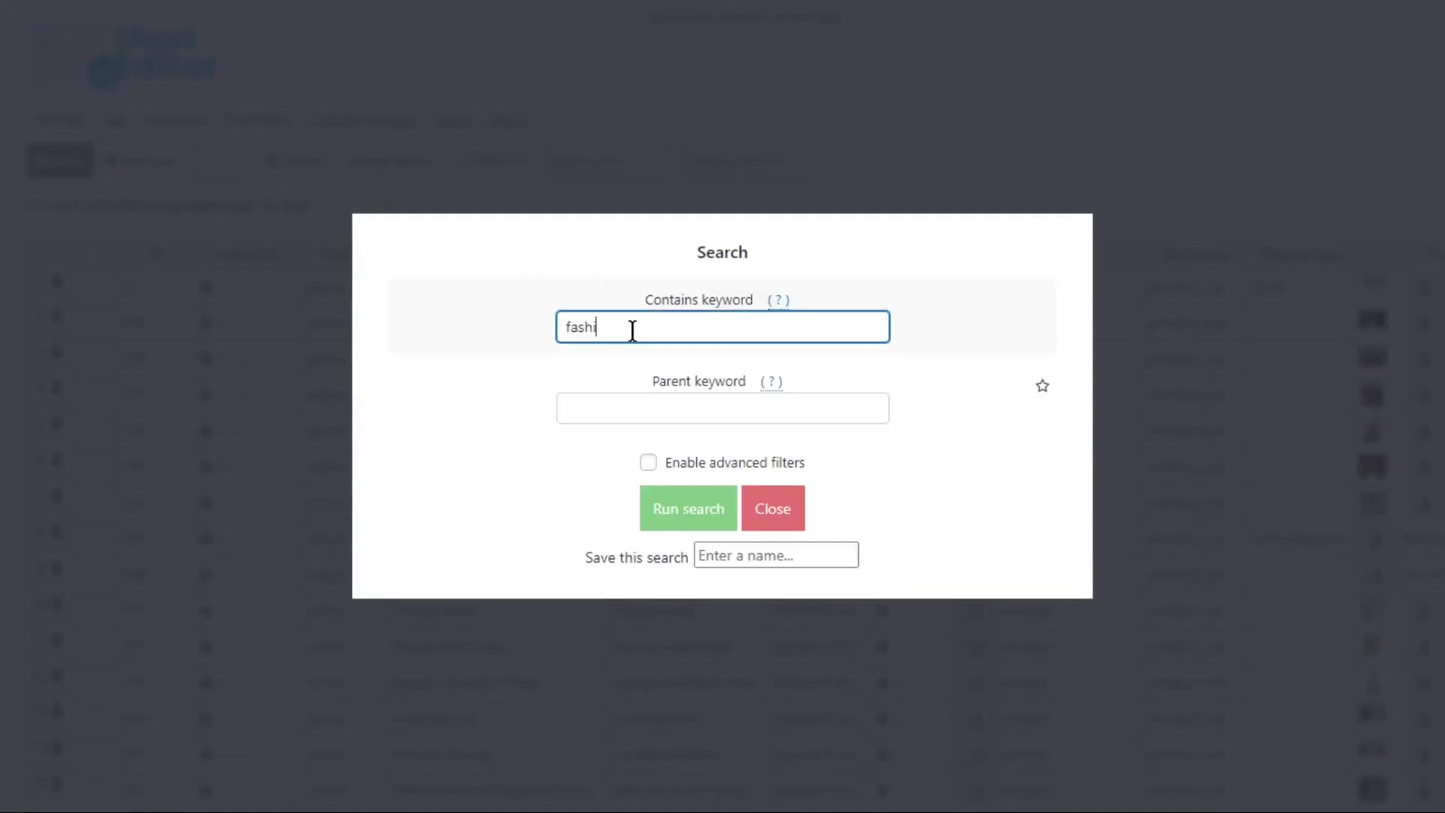
{"action": "left_click", "coordinate": [711, 519]}
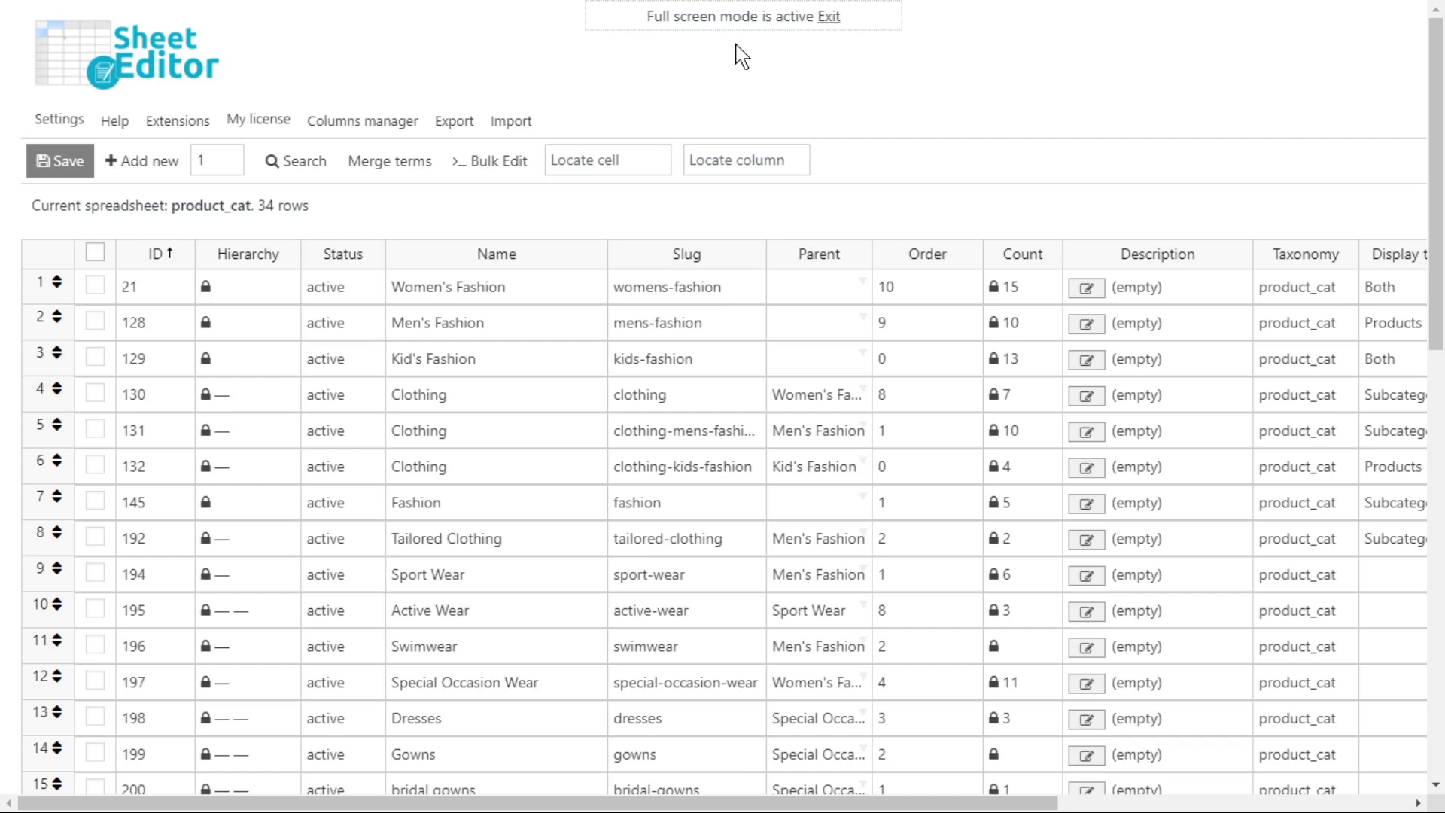
- Run an advanced-filter search for categories with Order = 0
{"action": "left_click", "coordinate": [295, 160]}
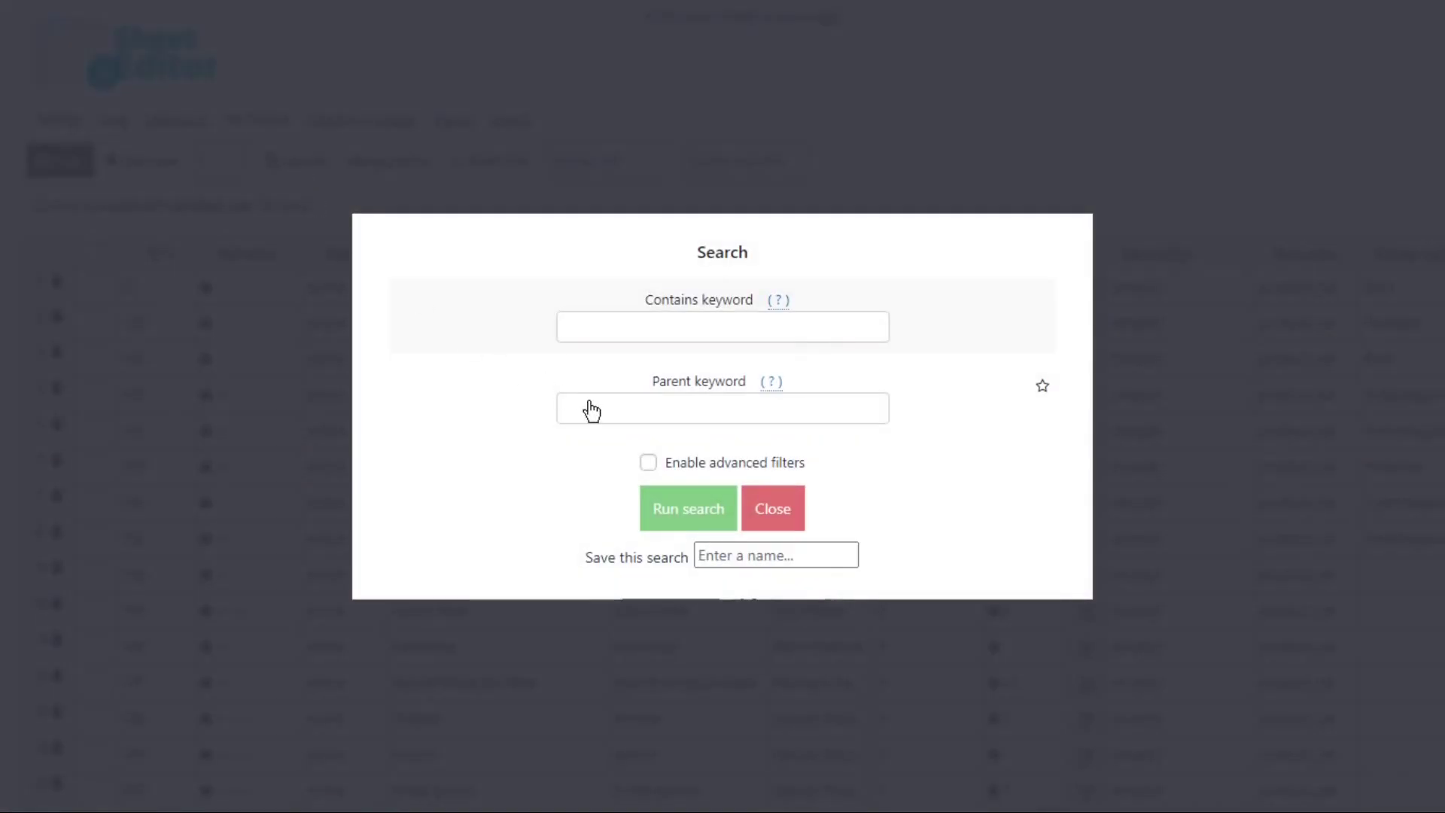
{"action": "left_click", "coordinate": [650, 462]}
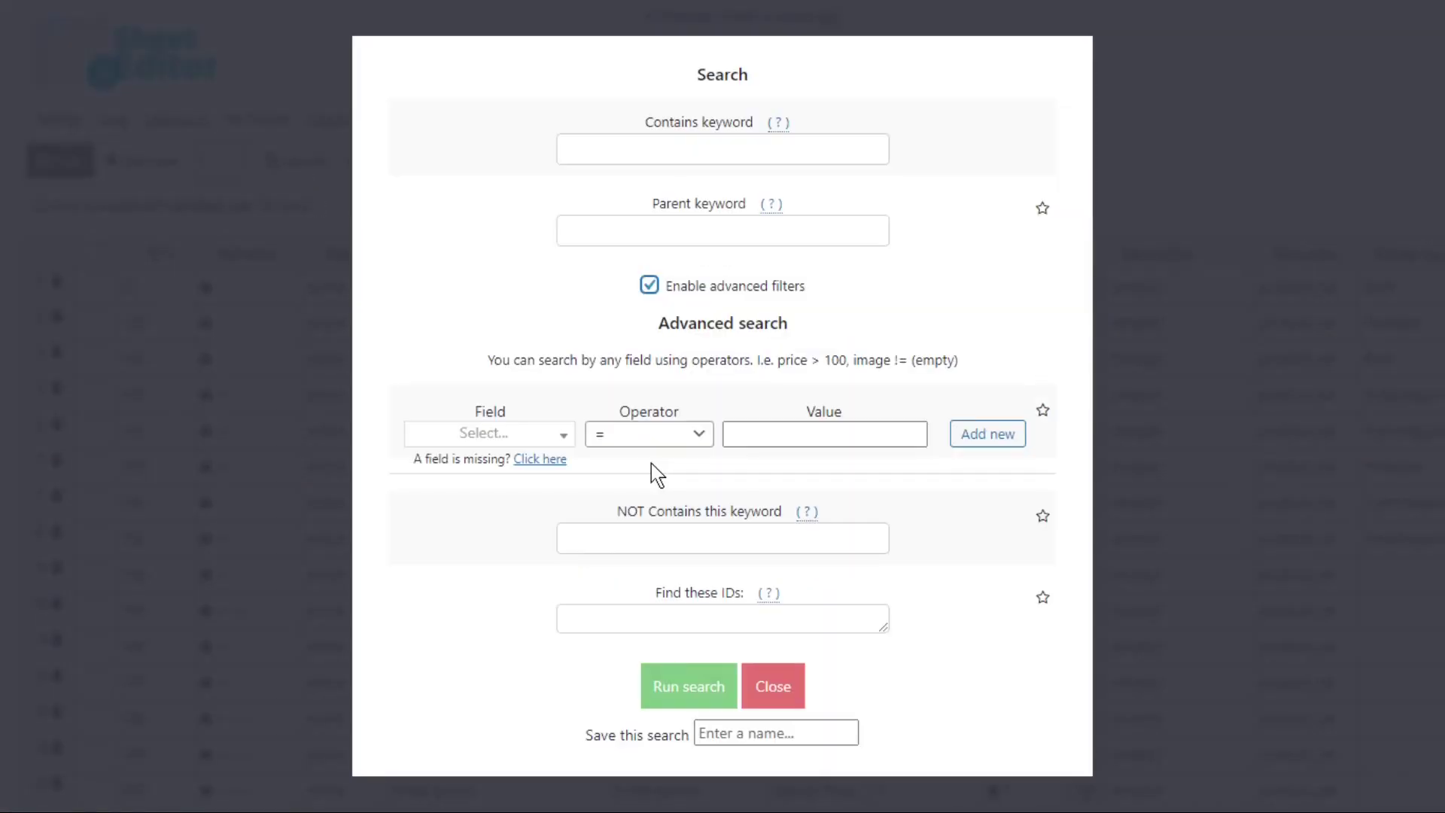
{"action": "left_click", "coordinate": [546, 440]}
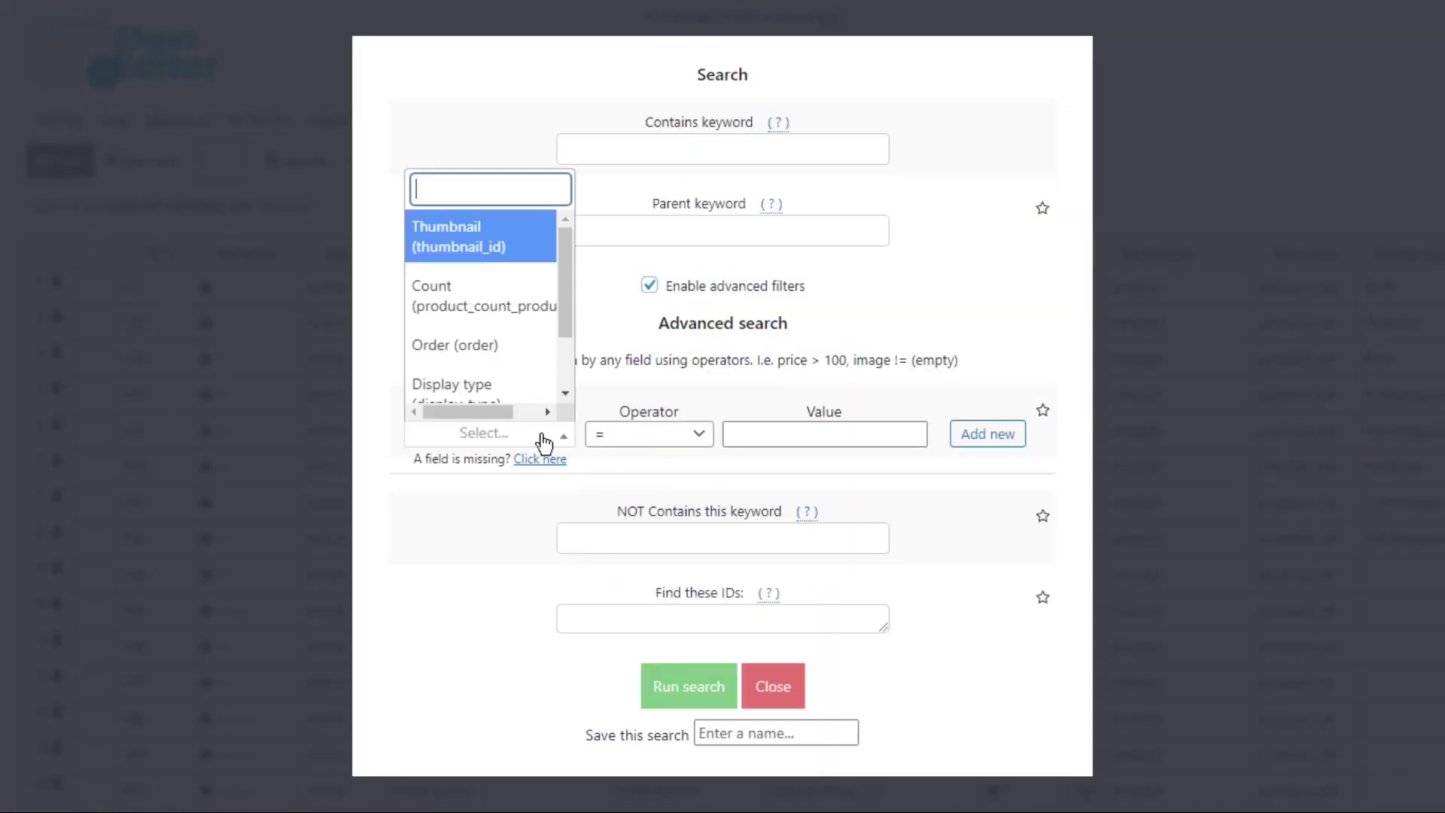
{"action": "left_click", "coordinate": [494, 347]}
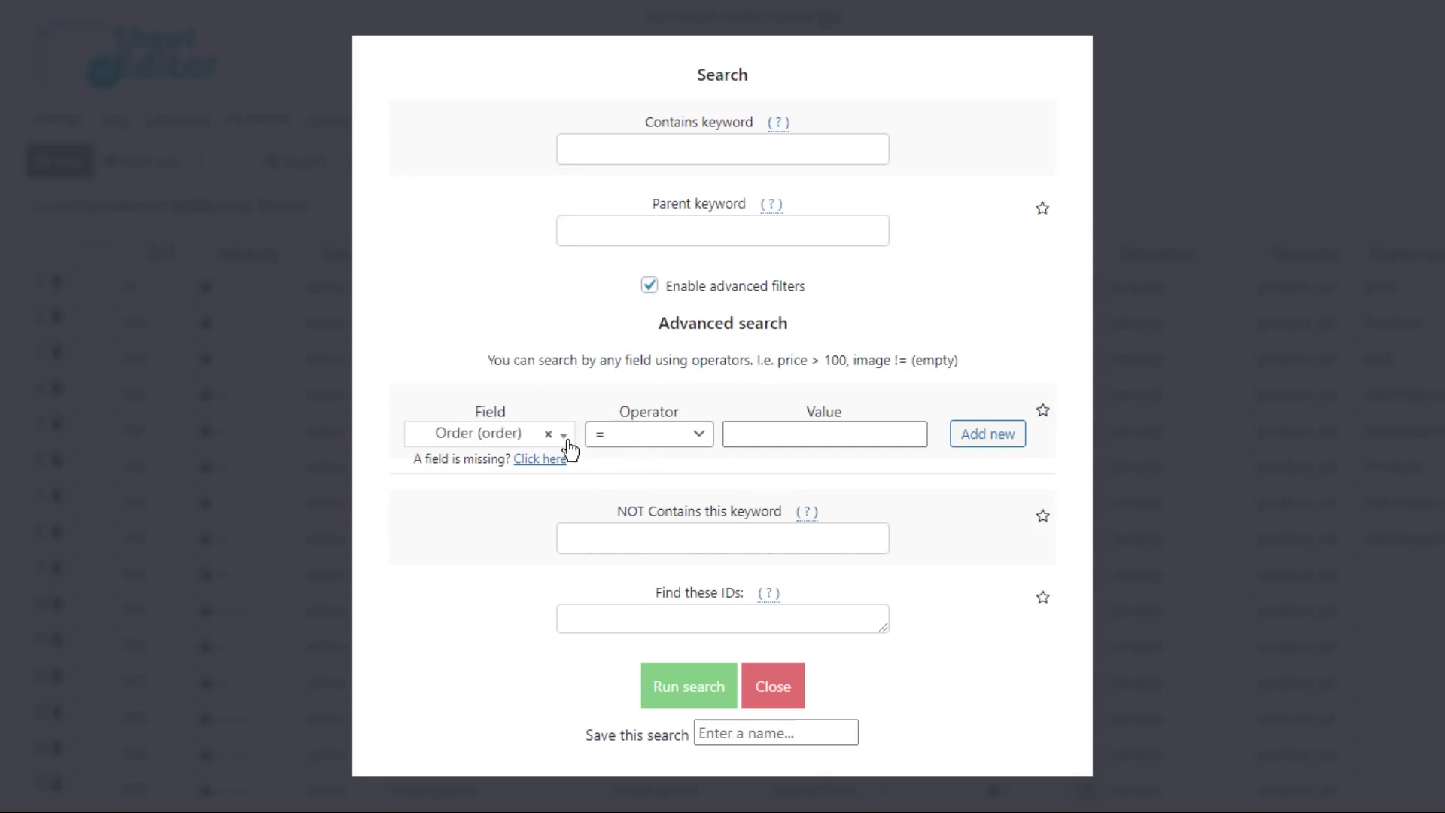
{"action": "left_click", "coordinate": [745, 435]}
{"action": "type", "text": "0"}
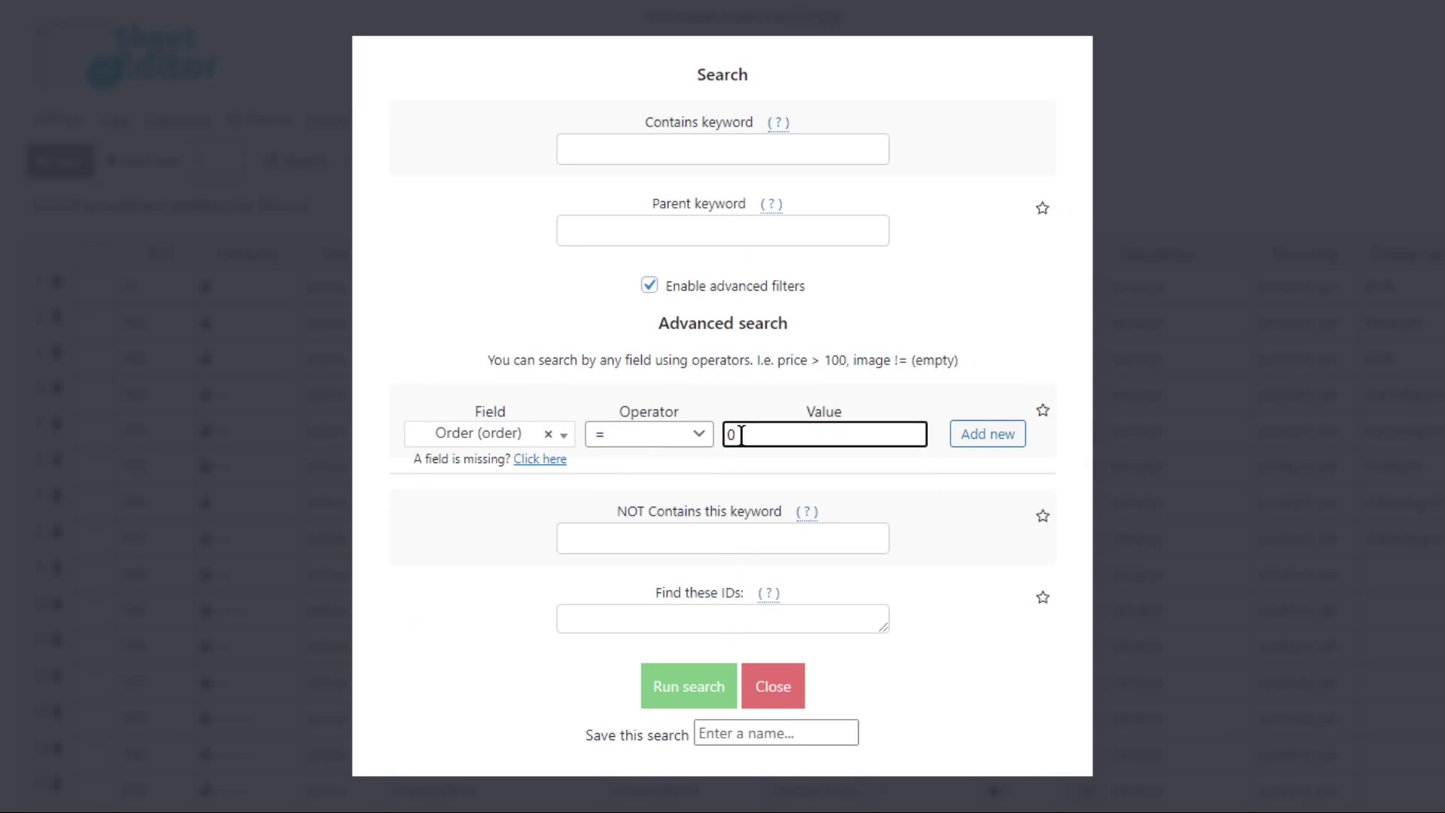
{"action": "left_click", "coordinate": [685, 700]}
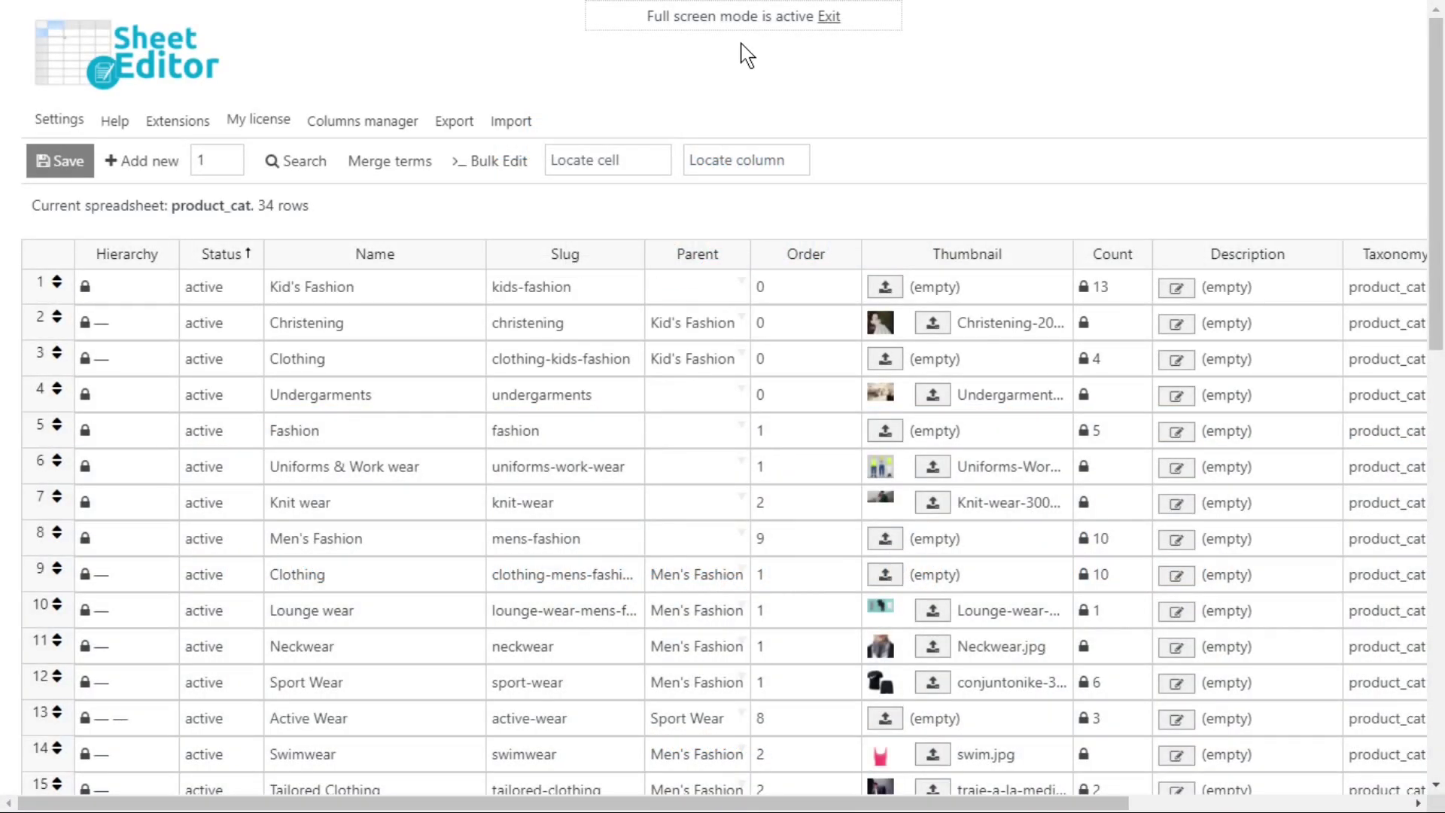
- Run an advanced-filter search for categories with Thumbnail = 0
{"action": "left_click", "coordinate": [296, 163]}
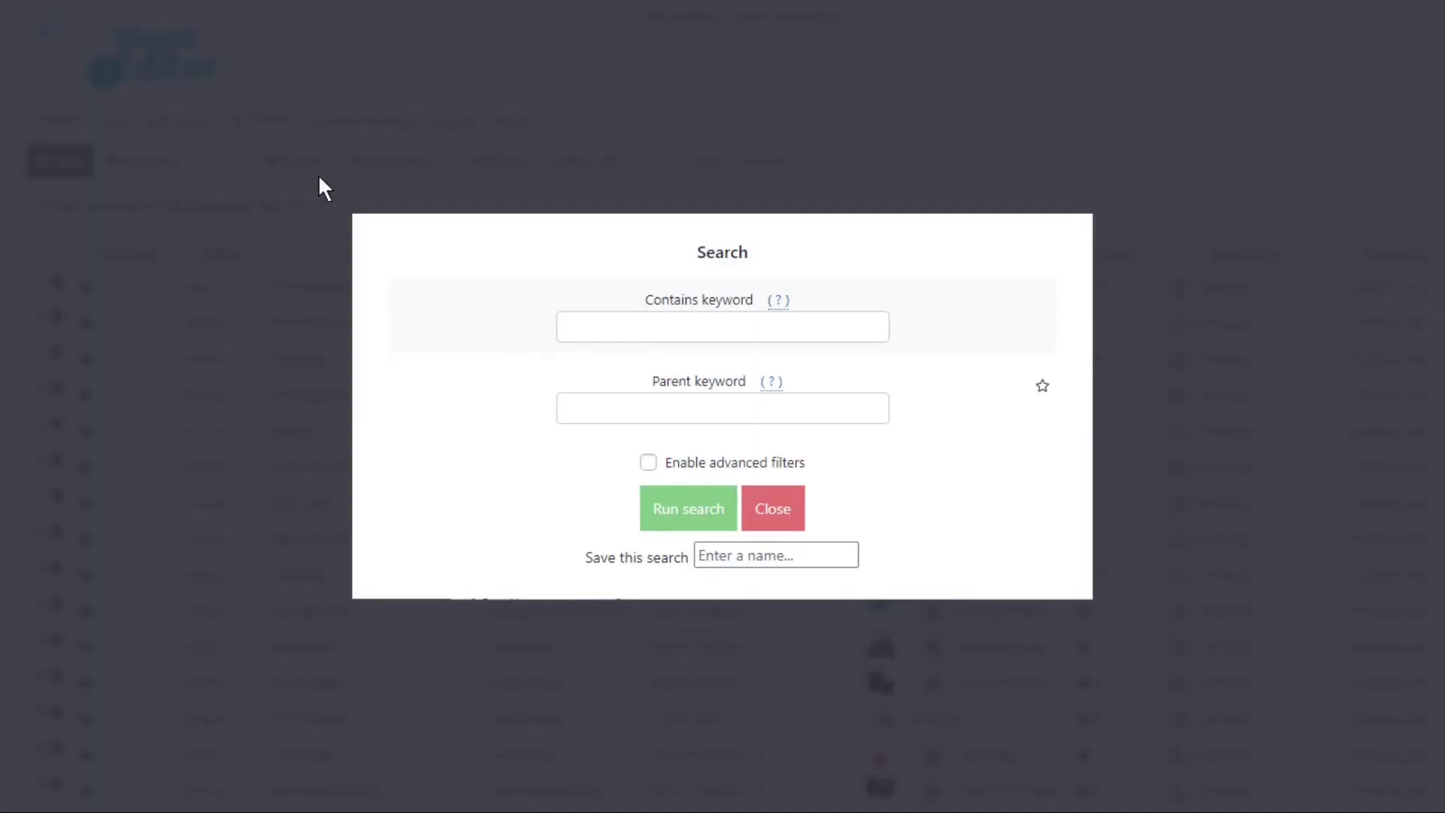
{"action": "left_click", "coordinate": [649, 462]}
{"action": "left_click", "coordinate": [484, 430]}
{"action": "type", "text": "th"}
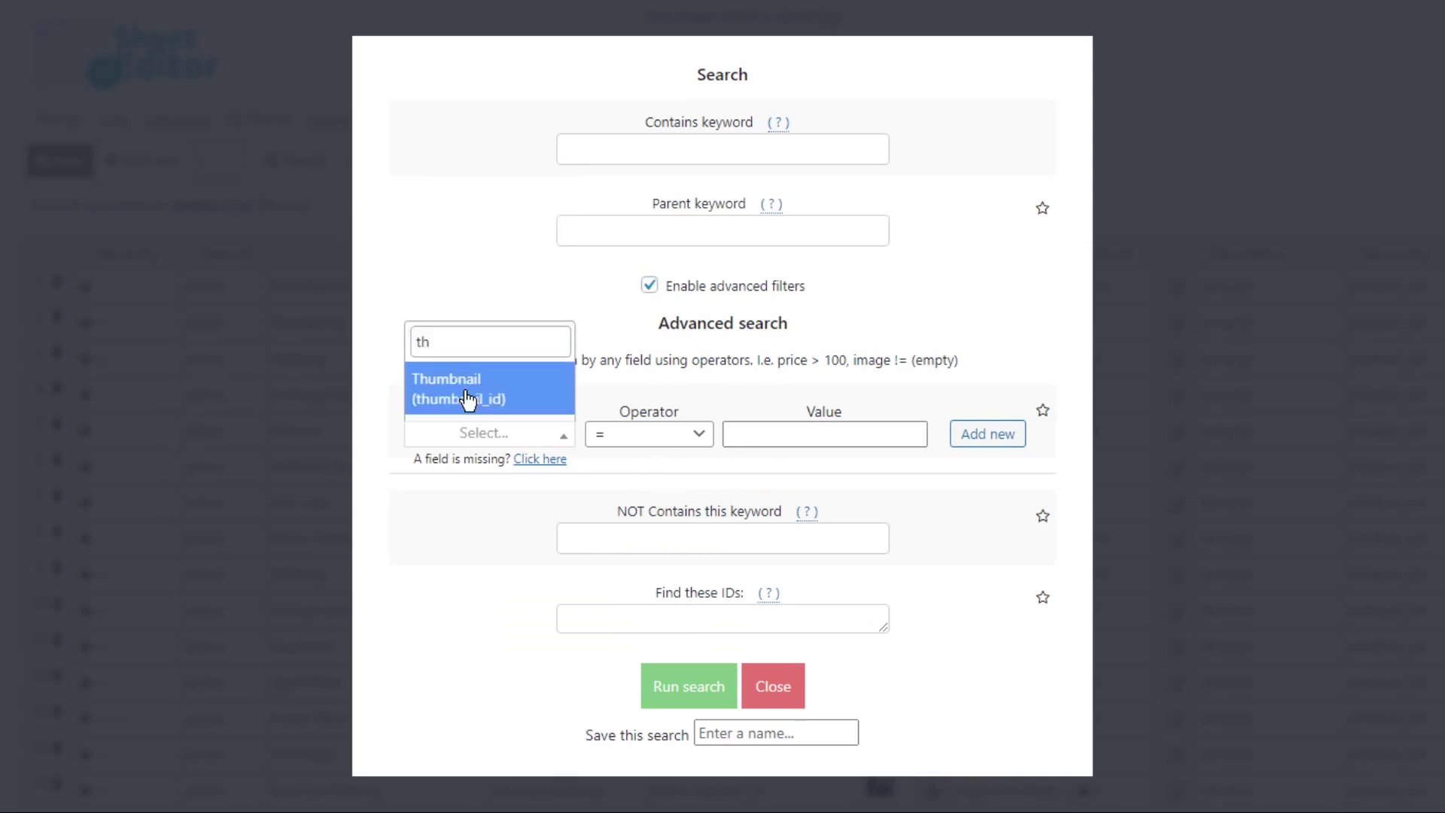
{"action": "left_click", "coordinate": [468, 399]}
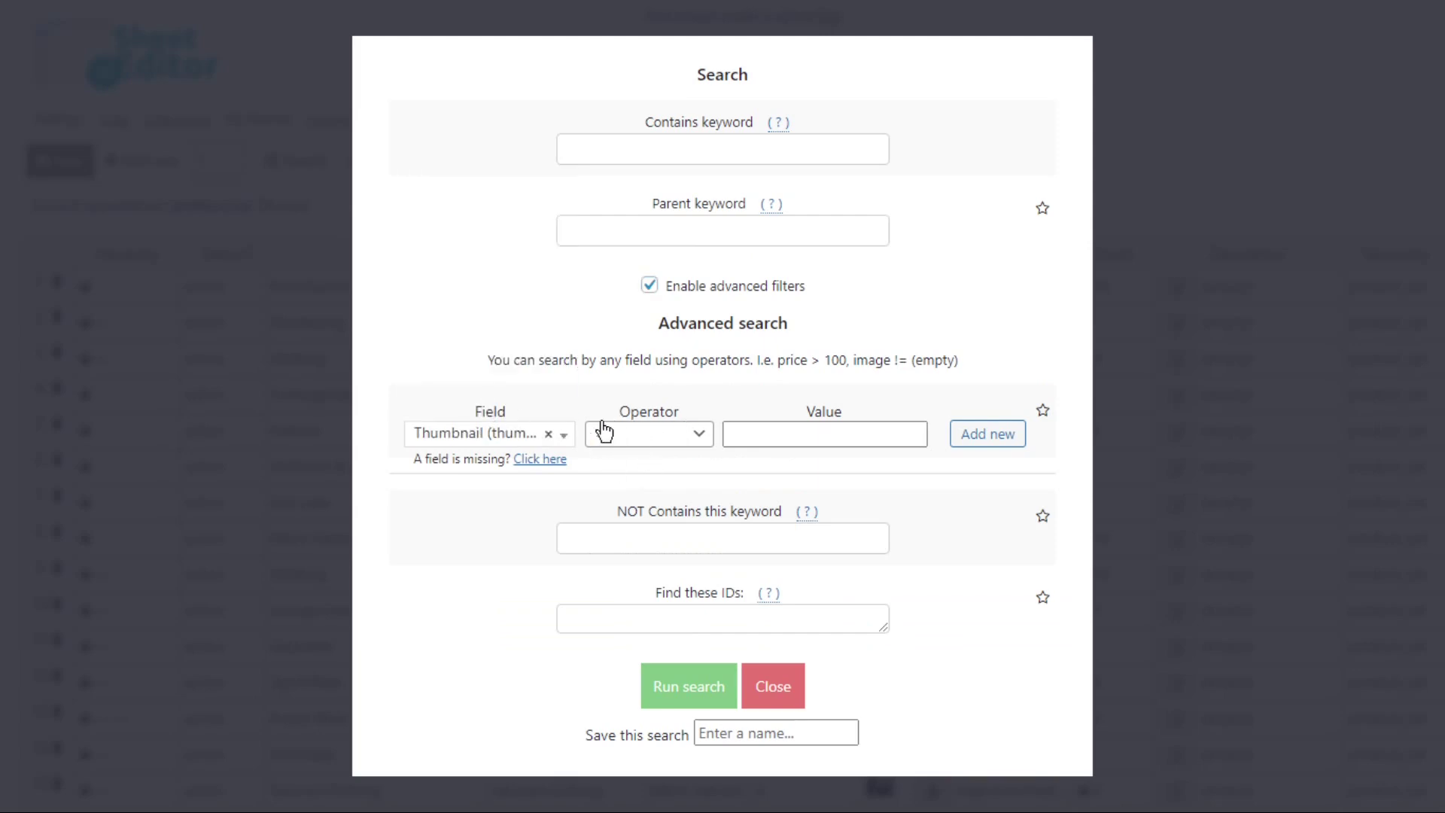
{"action": "left_click", "coordinate": [770, 432]}
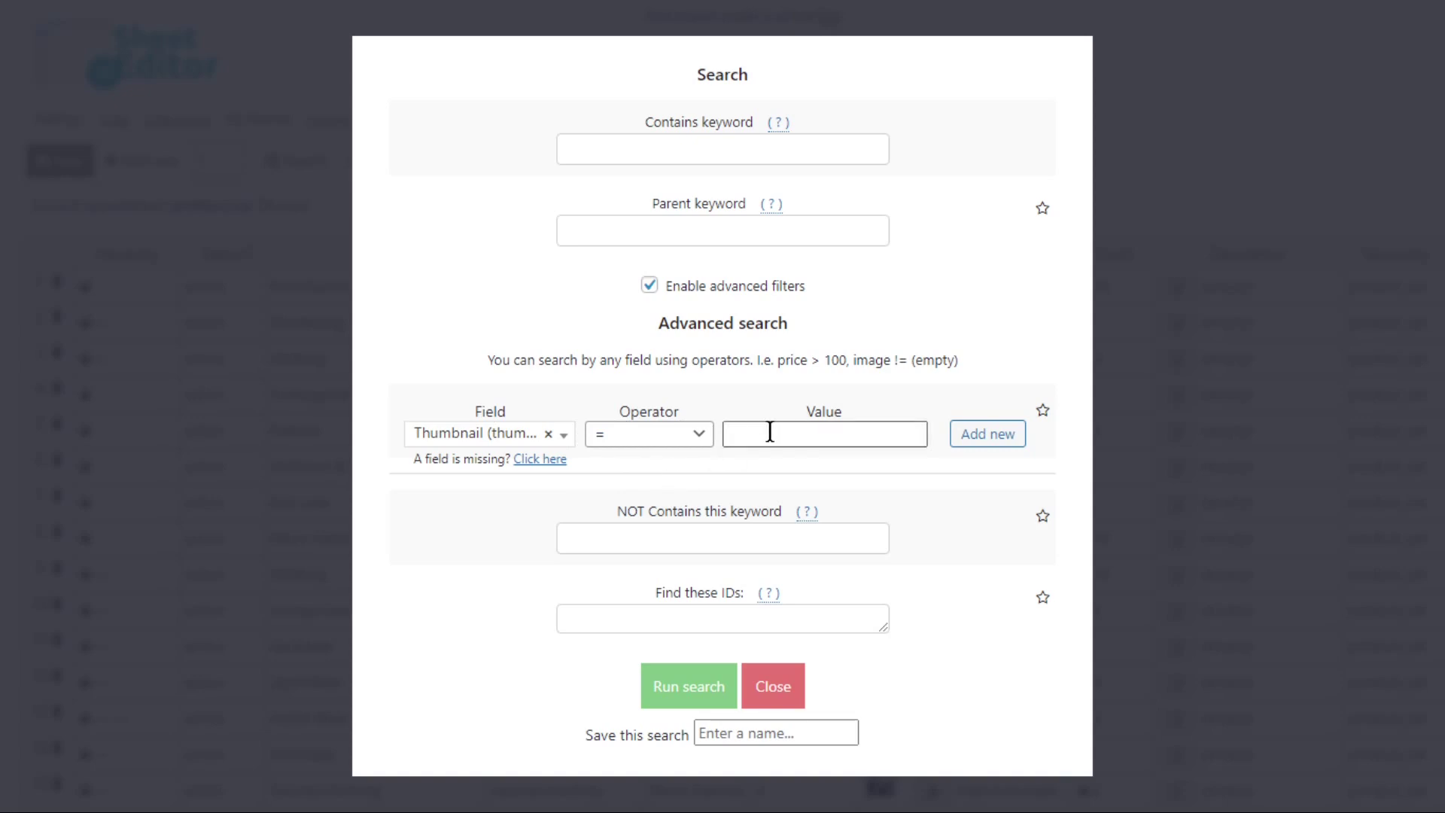
{"action": "left_click", "coordinate": [769, 432]}
{"action": "type", "text": "0"}
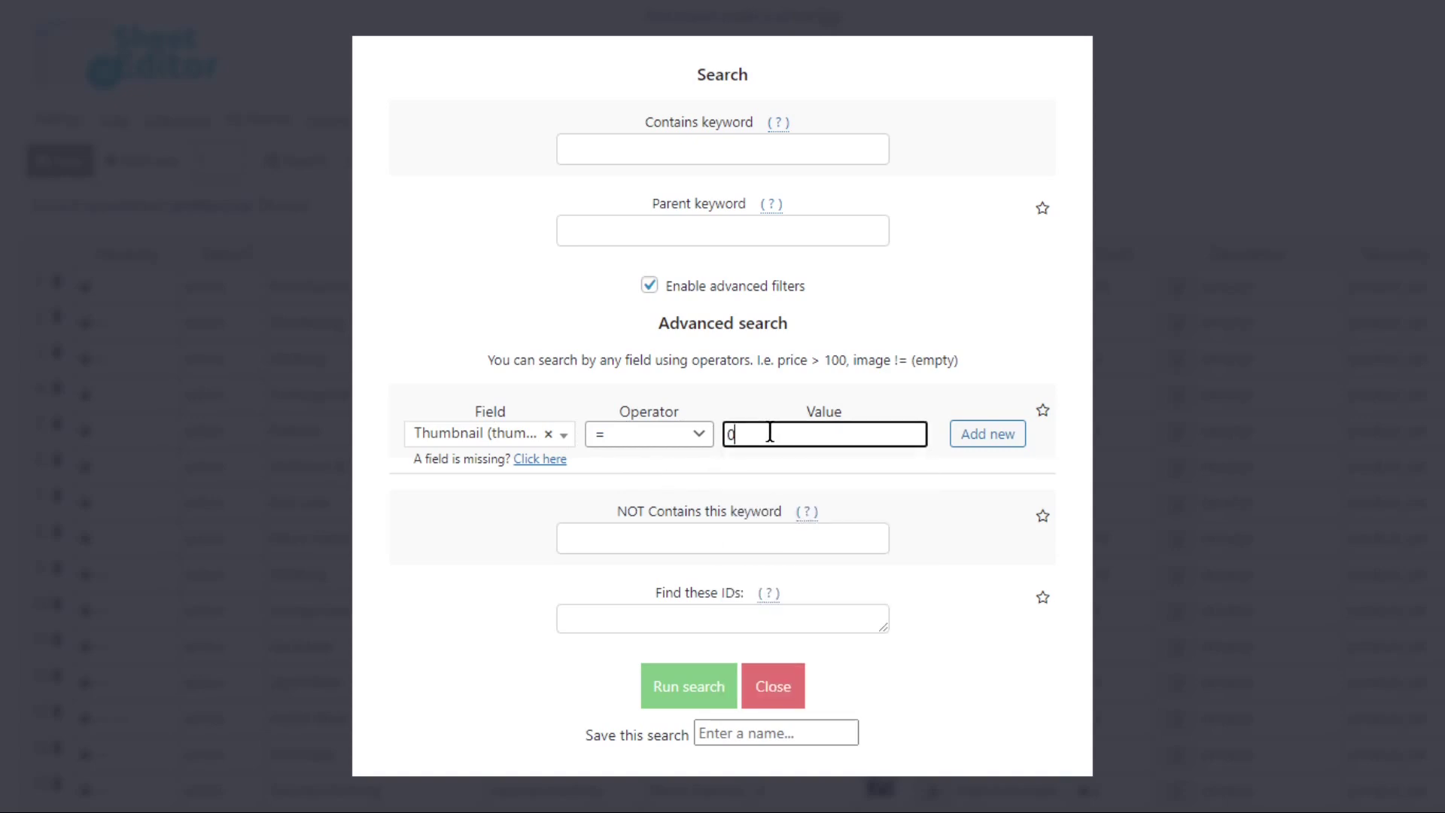
{"action": "left_click", "coordinate": [706, 691]}
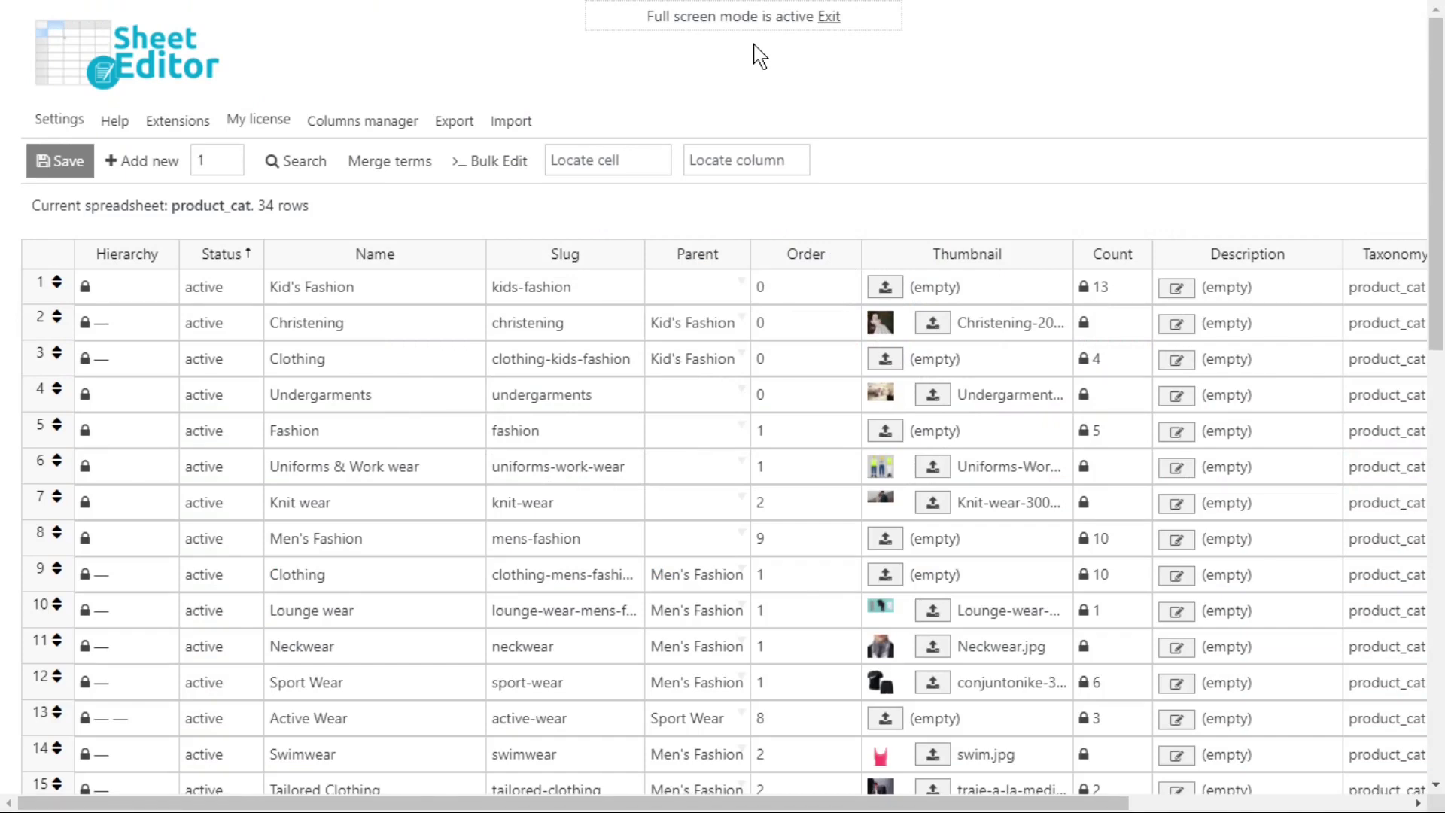
- Run an advanced-filter search for categories with Count >= 10
{"action": "left_click", "coordinate": [300, 167]}
{"action": "left_click", "coordinate": [647, 463]}
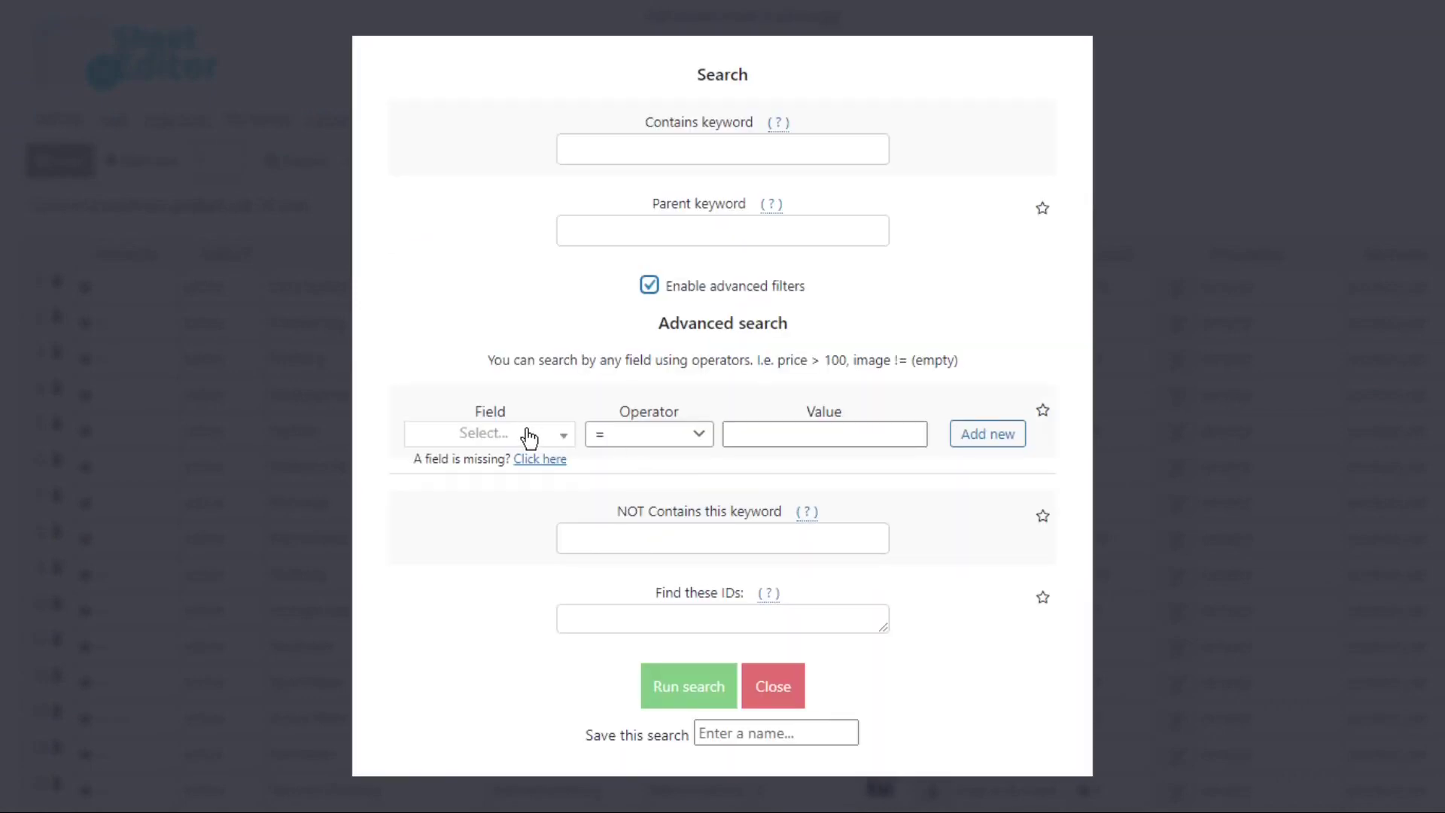
{"action": "left_click", "coordinate": [529, 437]}
{"action": "type", "text": "count"}
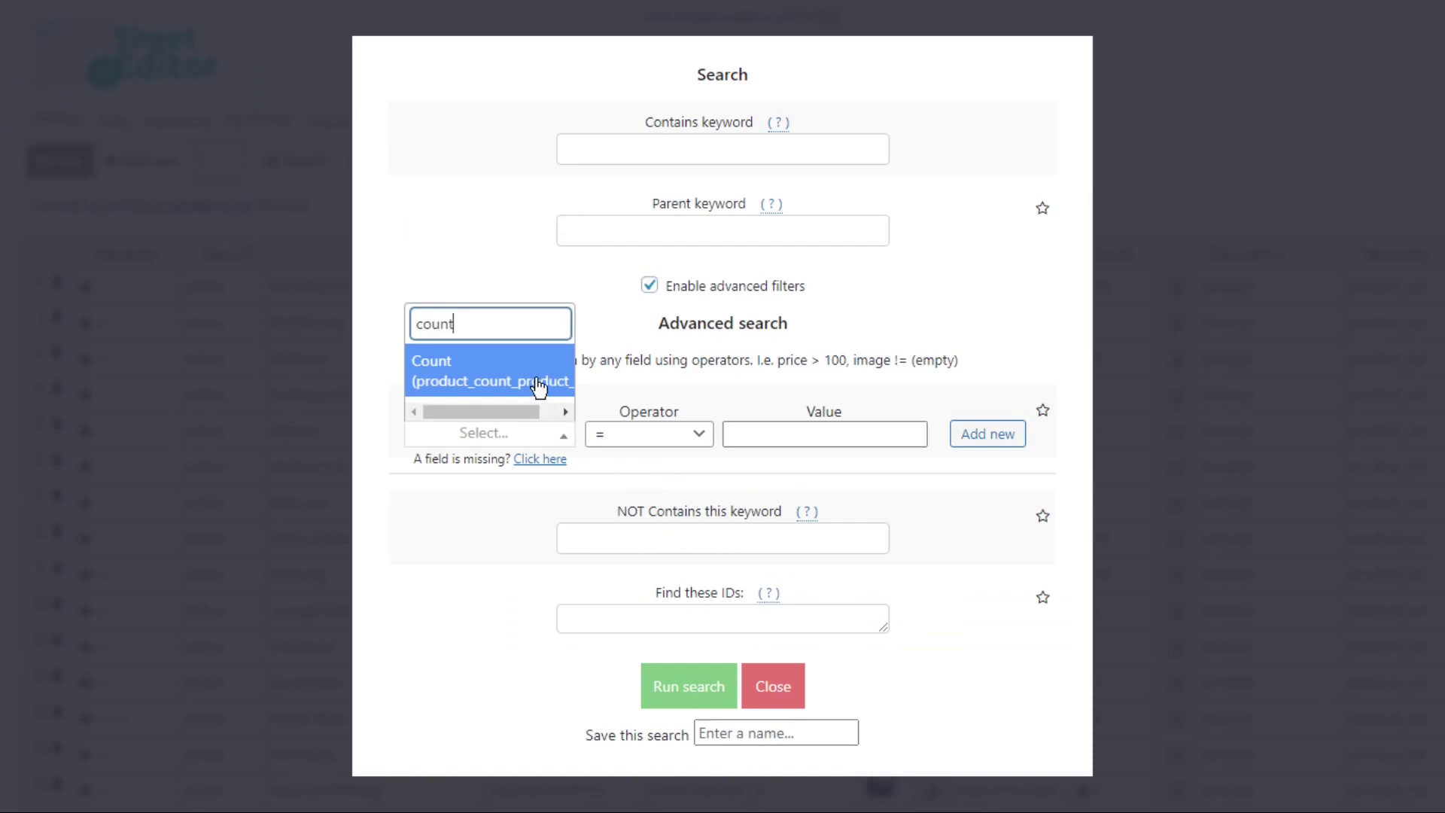
{"action": "left_click", "coordinate": [538, 387]}
{"action": "left_click", "coordinate": [659, 440]}
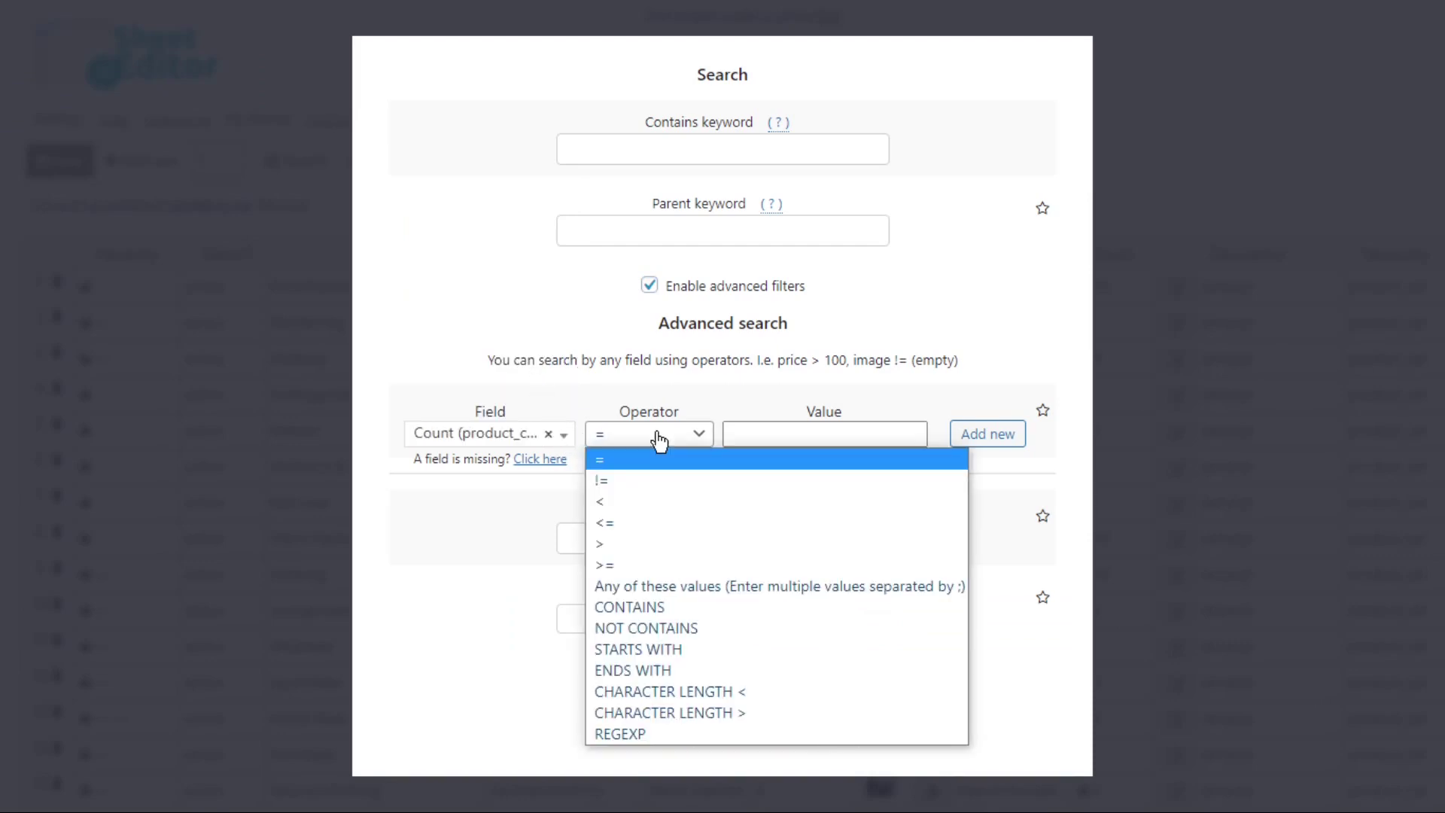
{"action": "left_click", "coordinate": [630, 566]}
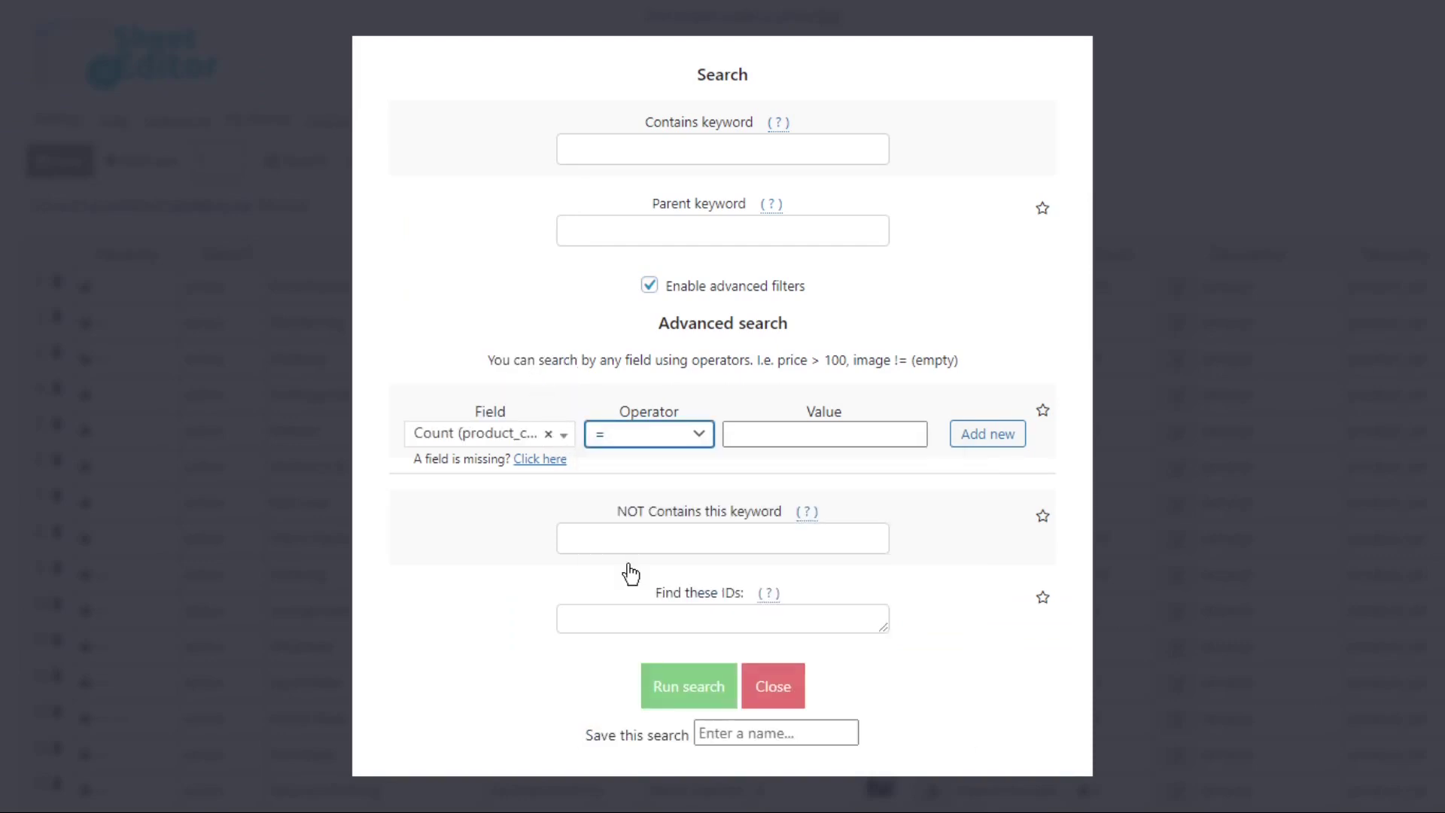
{"action": "left_click", "coordinate": [841, 434]}
{"action": "type", "text": "10"}
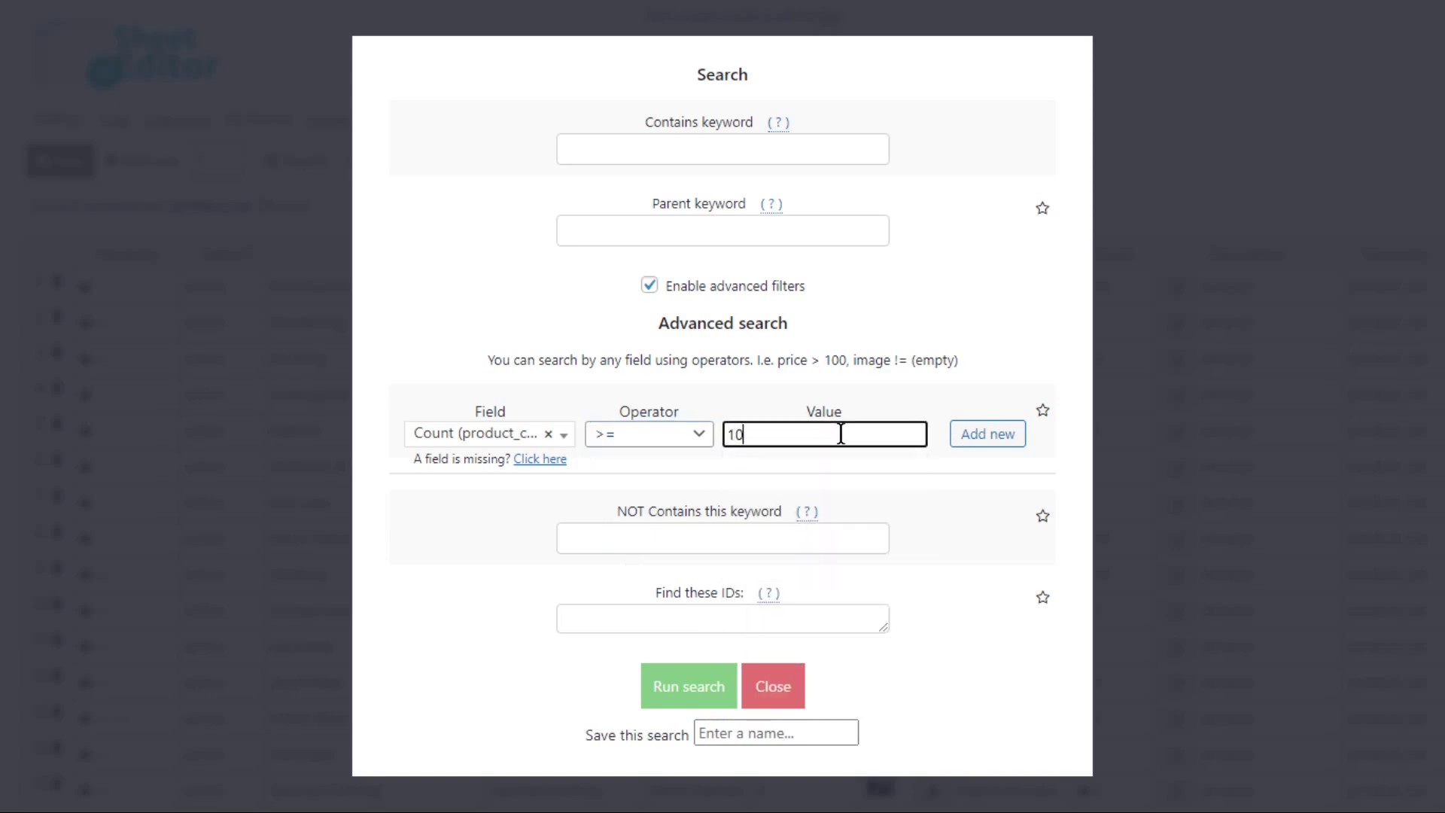
{"action": "left_click", "coordinate": [687, 689]}
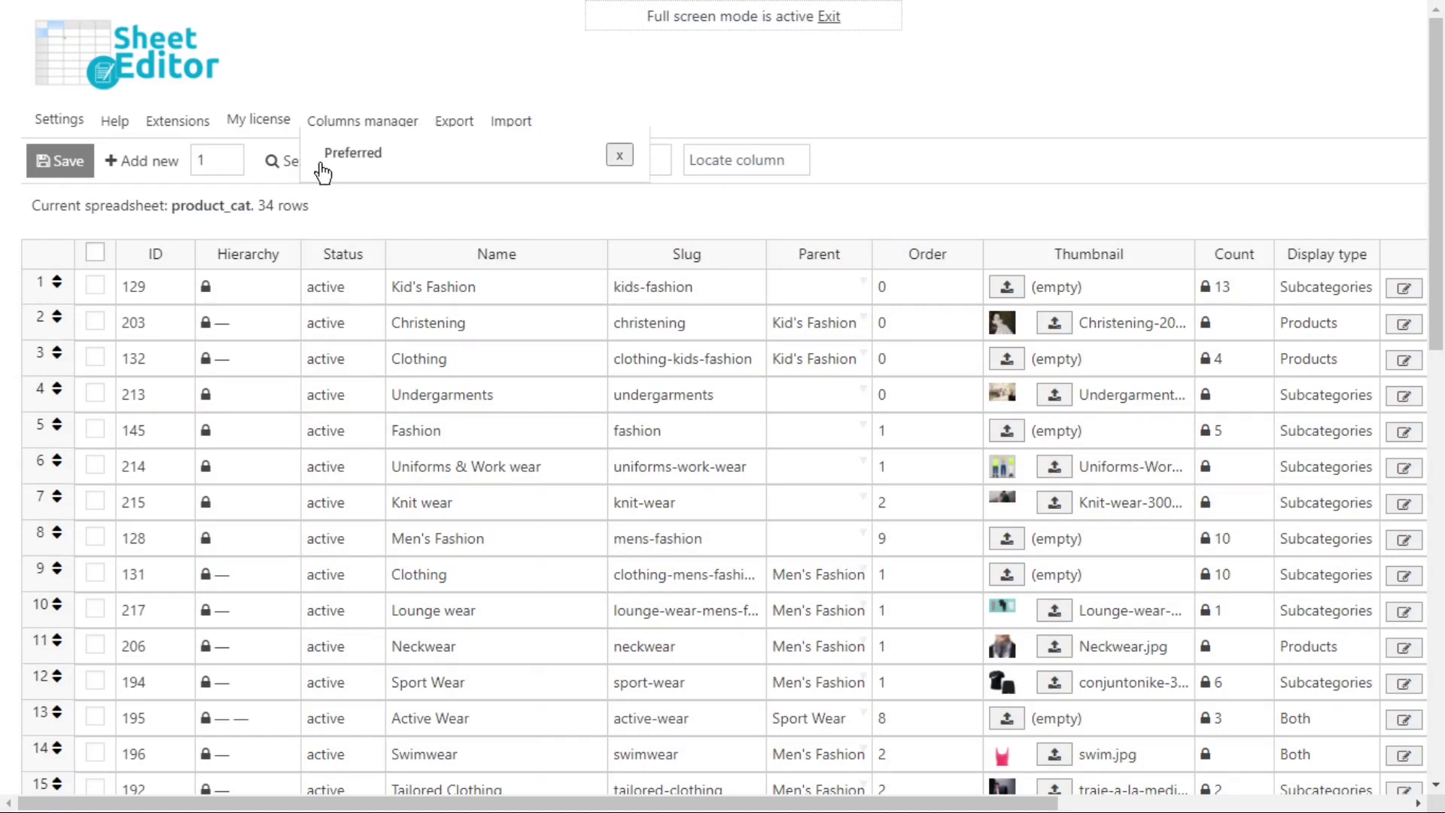
- Filter the category sheet with the advanced filter Display type = Subcategories
{"action": "left_click", "coordinate": [296, 167]}
{"action": "left_click", "coordinate": [290, 167]}
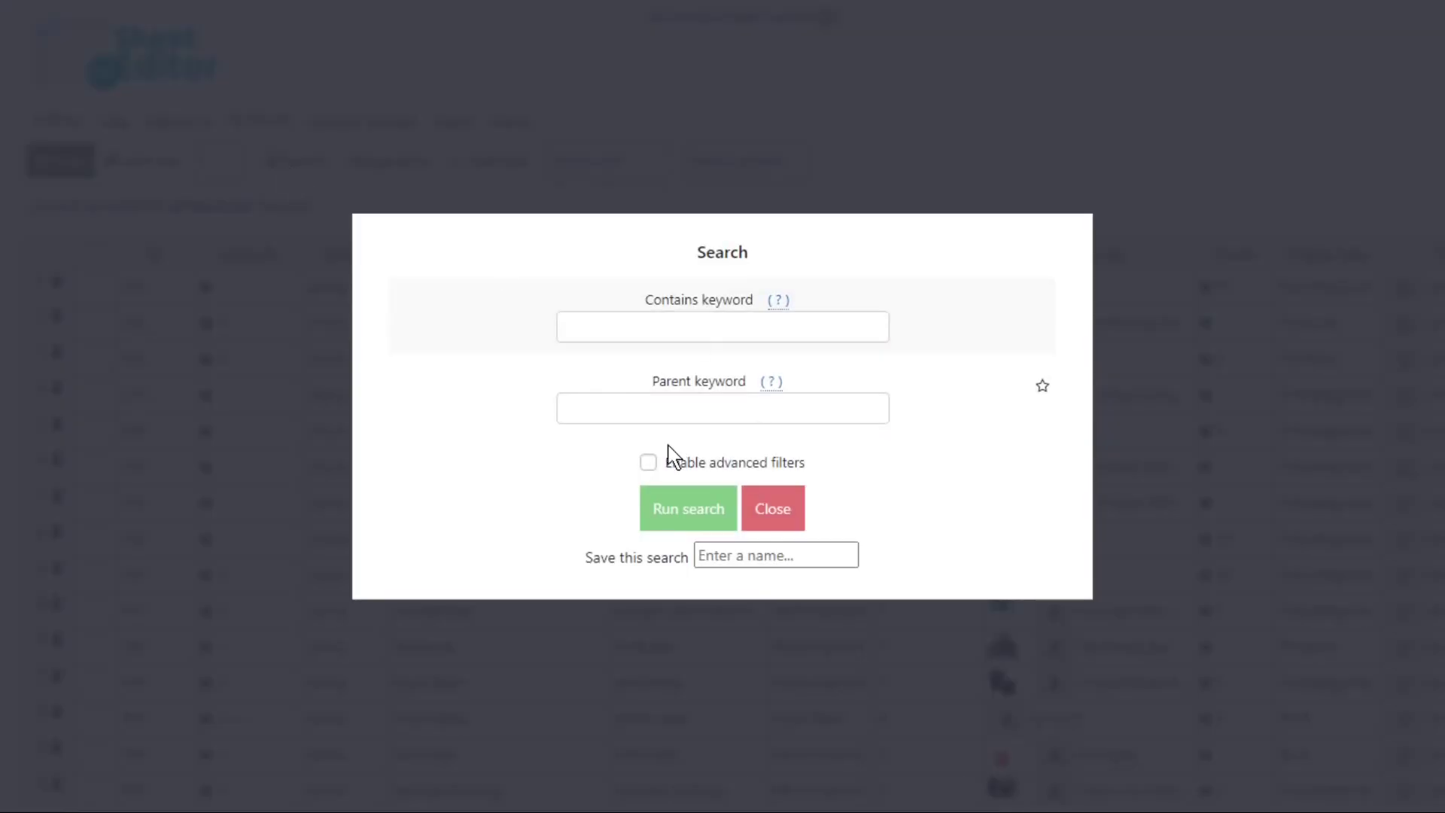
{"action": "left_click", "coordinate": [648, 462]}
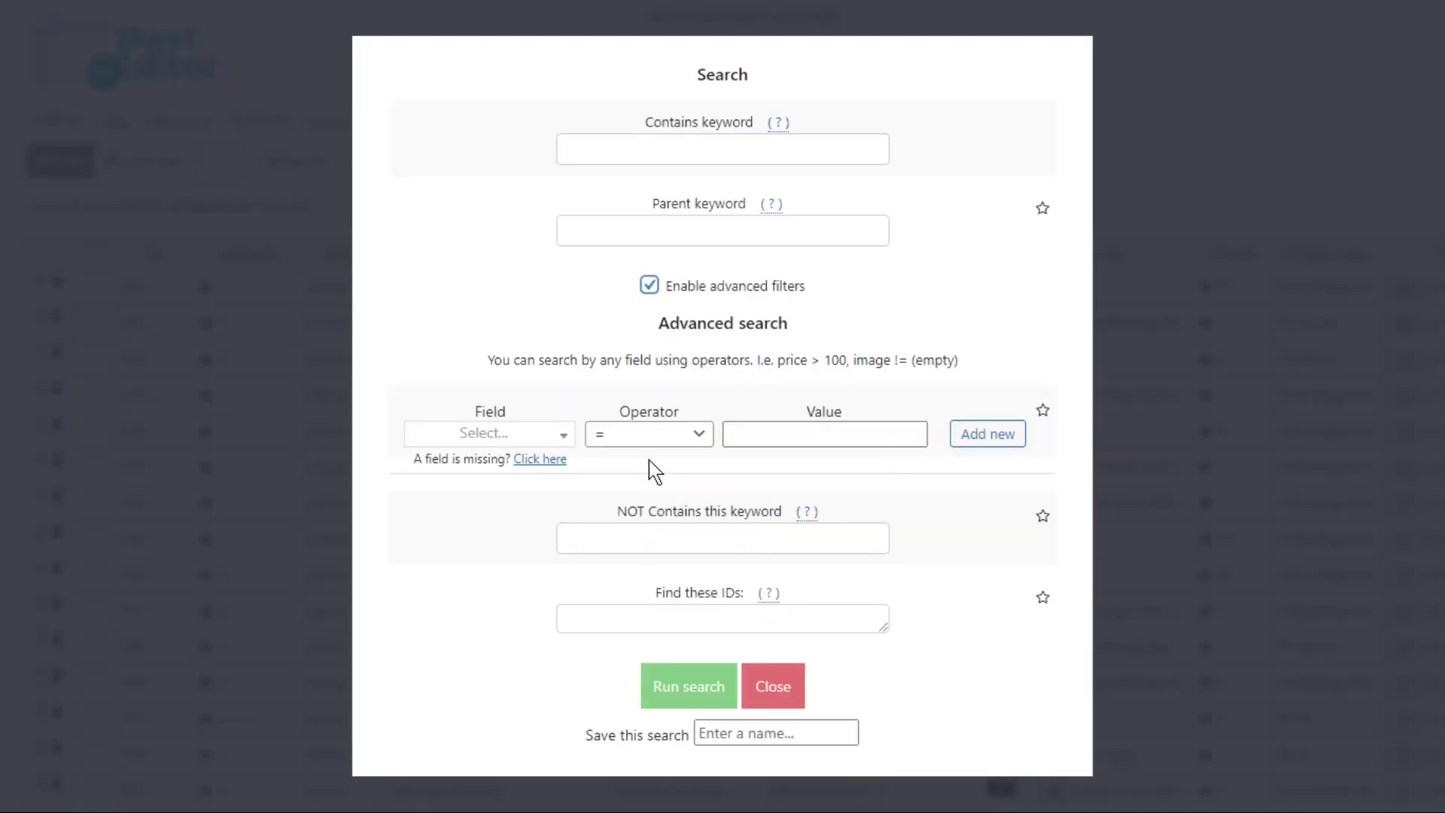
{"action": "left_click", "coordinate": [525, 435]}
{"action": "type", "text": "dis"}
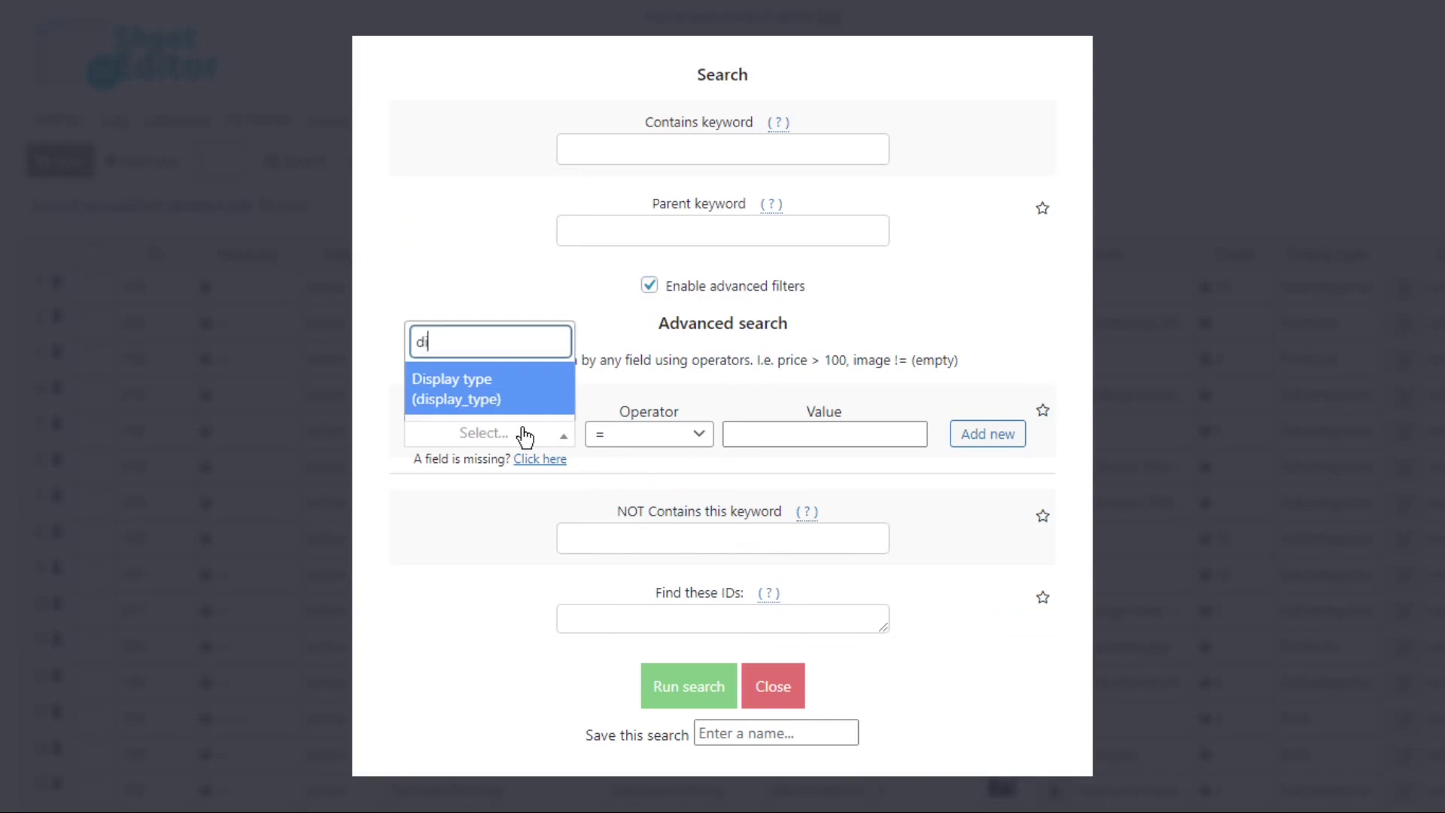
{"action": "left_click", "coordinate": [508, 405]}
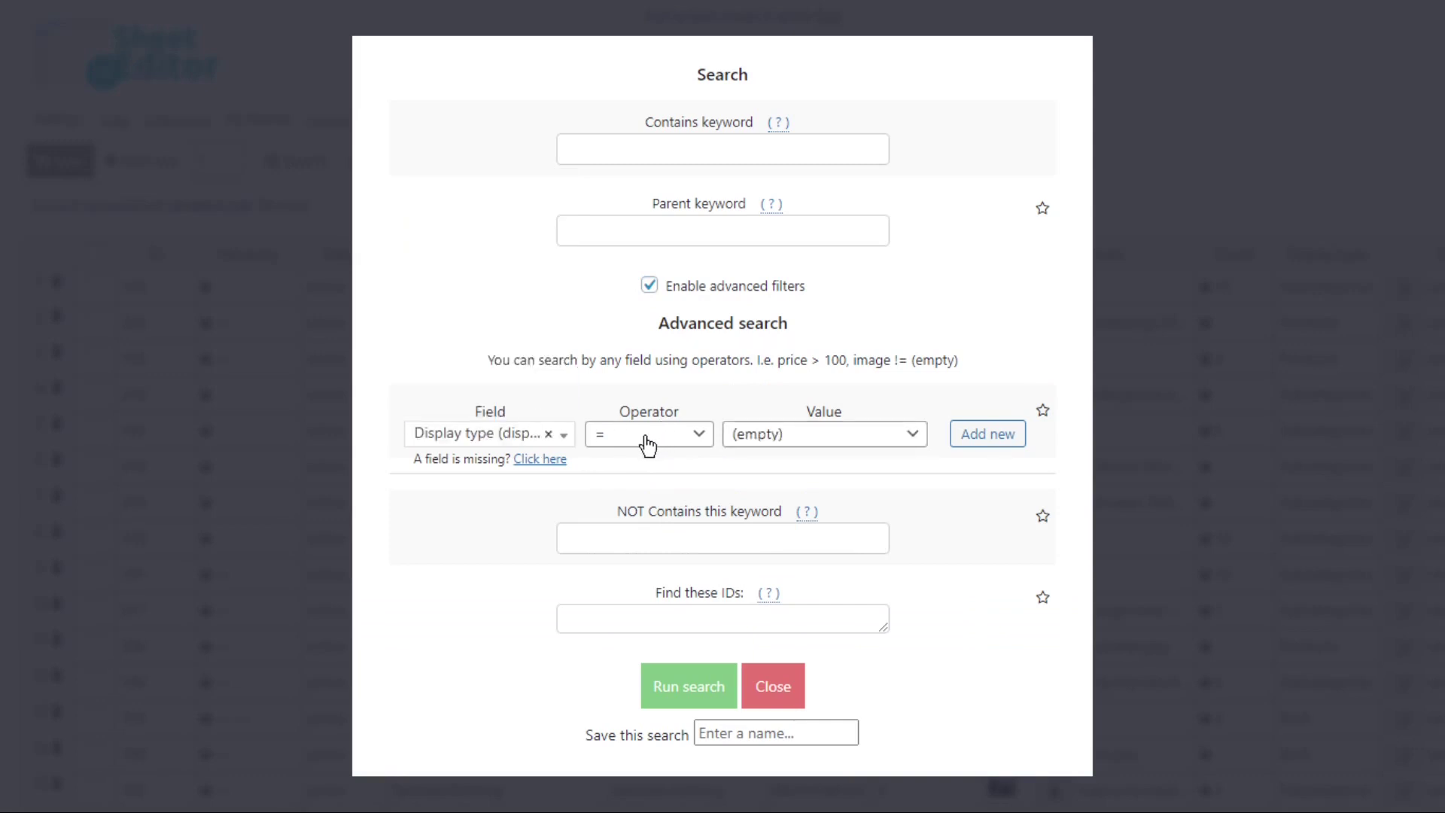
{"action": "left_click", "coordinate": [808, 444]}
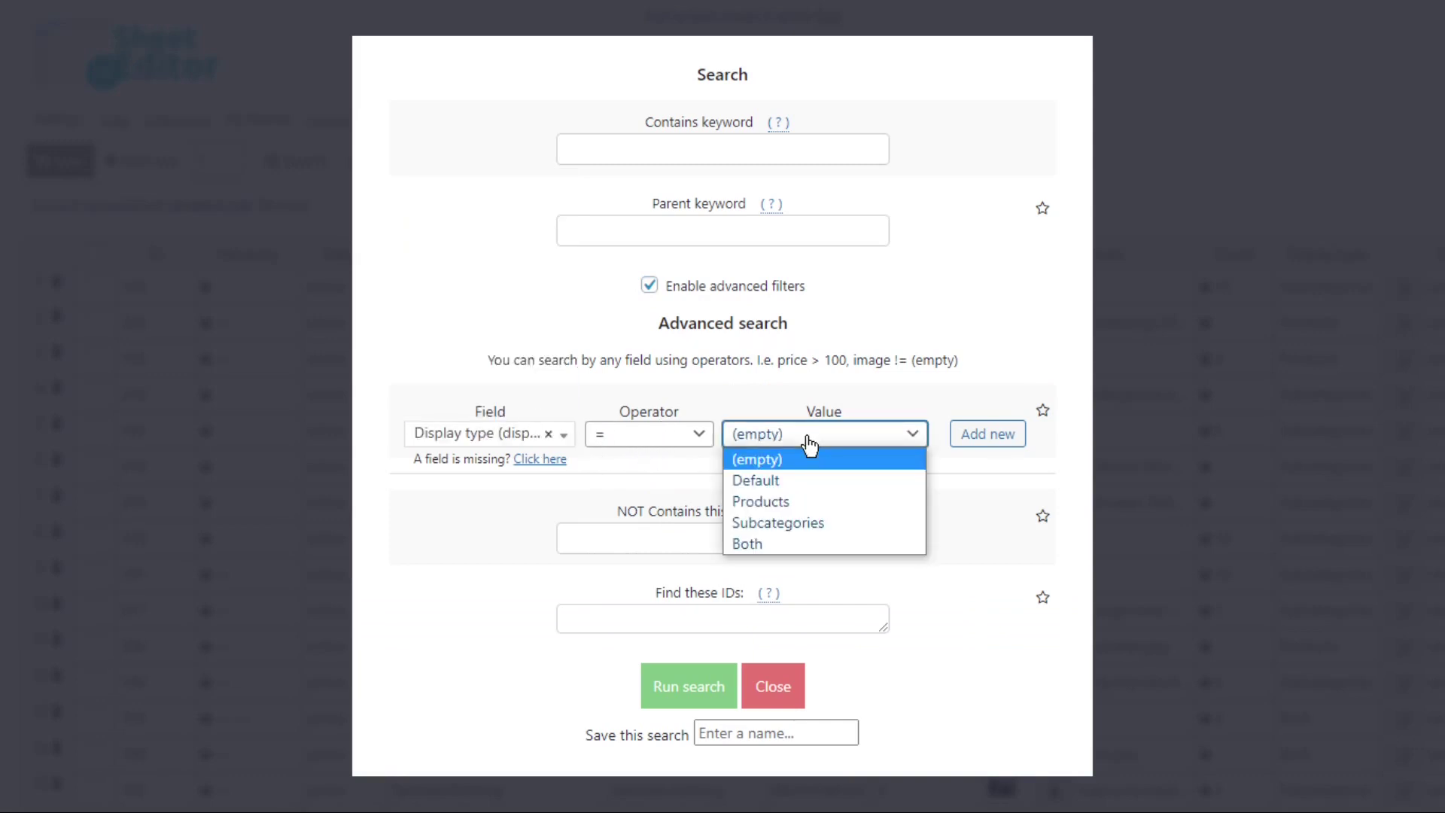
{"action": "left_click", "coordinate": [806, 527]}
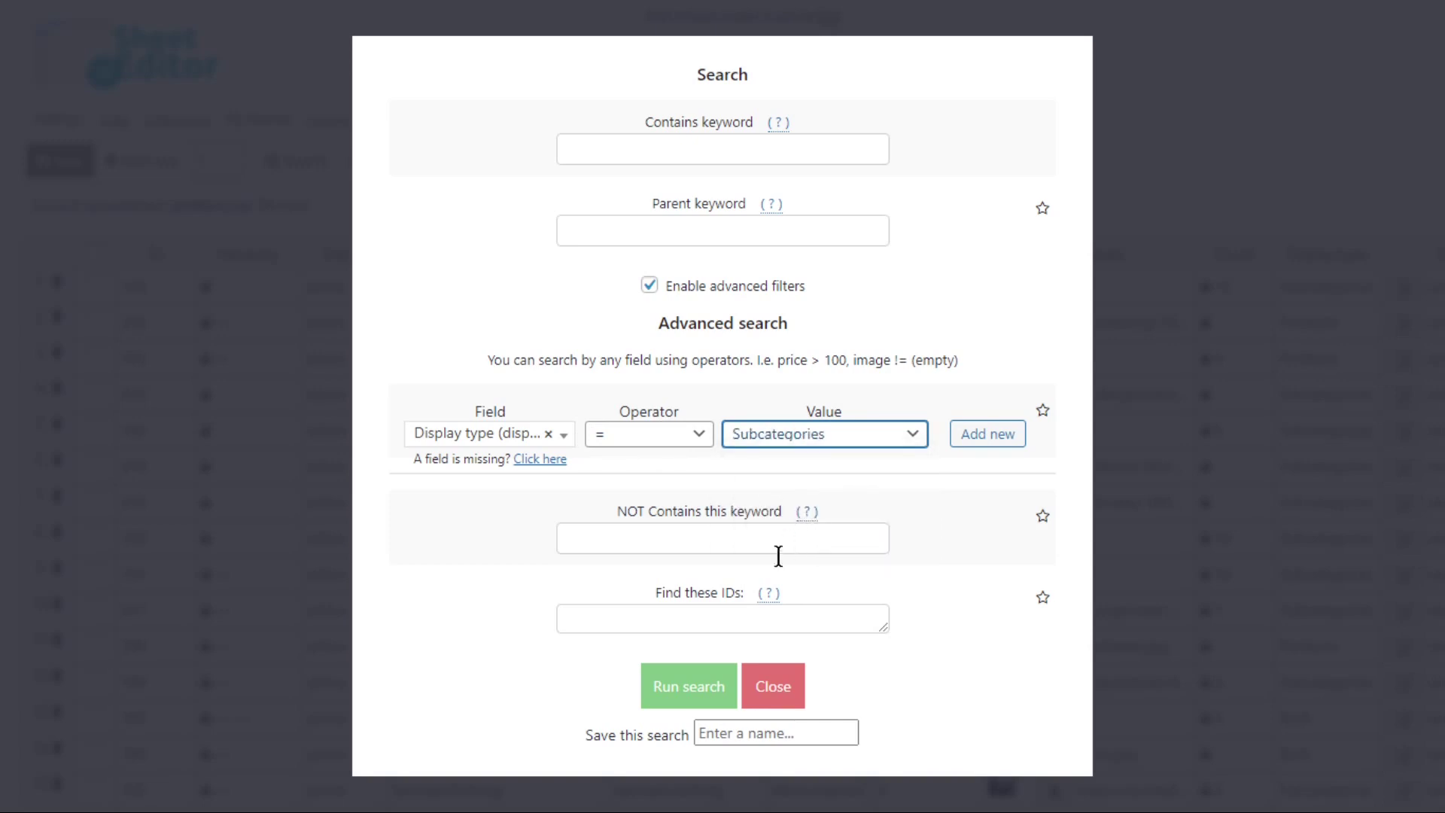
{"action": "left_click", "coordinate": [700, 700]}
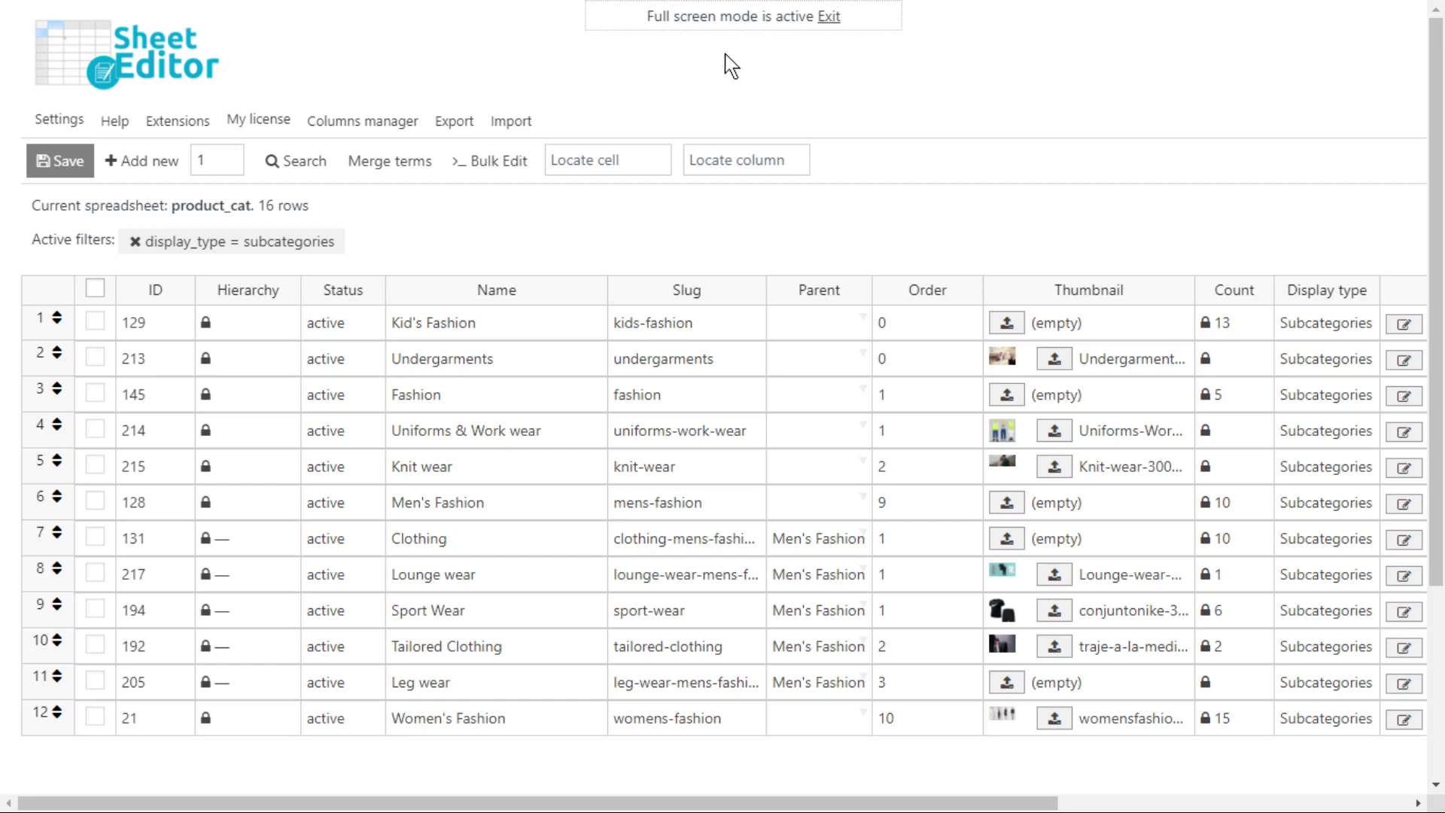
{"action": "left_click", "coordinate": [503, 160]}
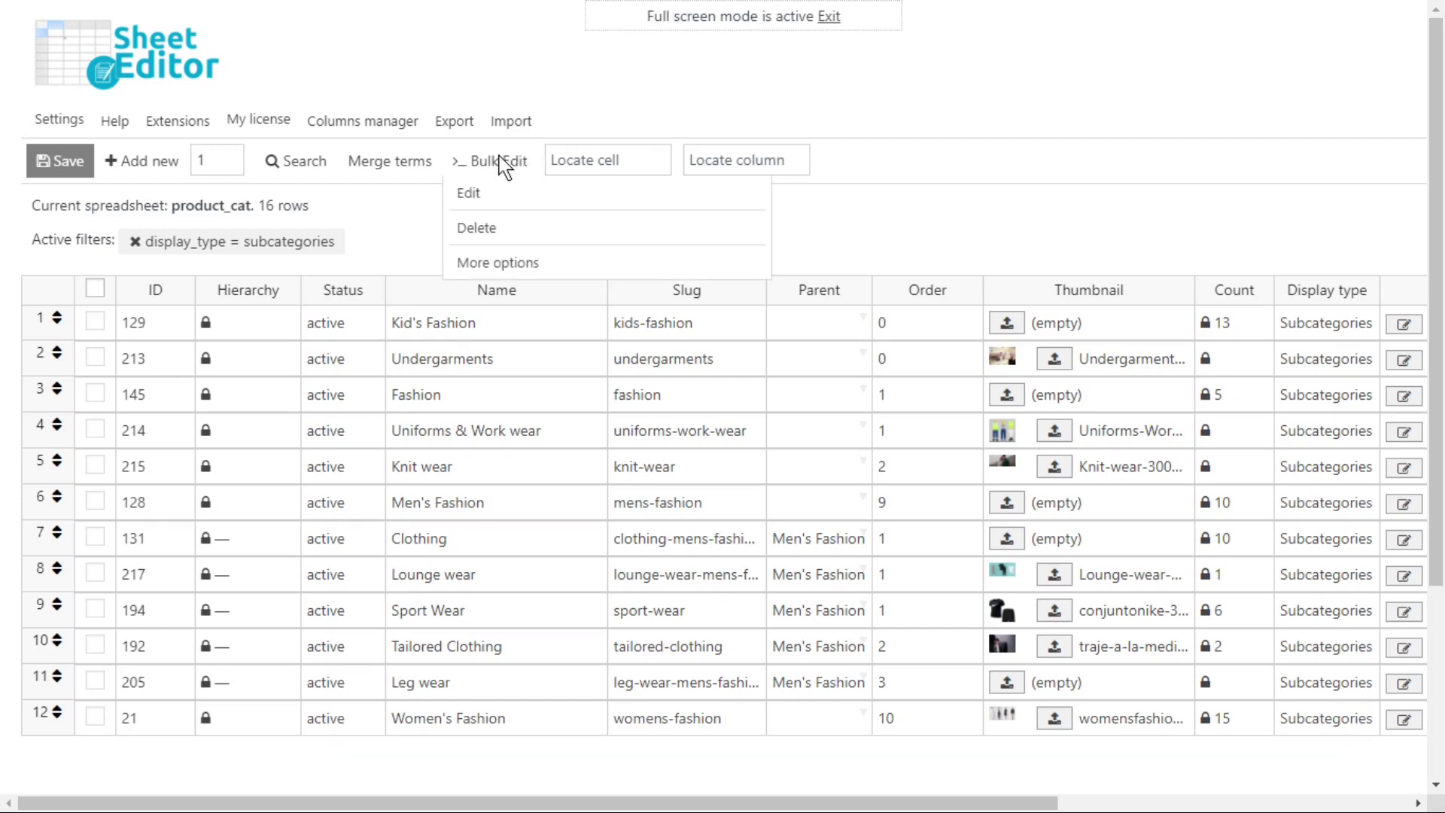
- Bulk-set Status to delete for all 16 filtered rows, then remove the display_type filter
{"action": "left_click", "coordinate": [500, 161]}
{"action": "left_click", "coordinate": [727, 203]}
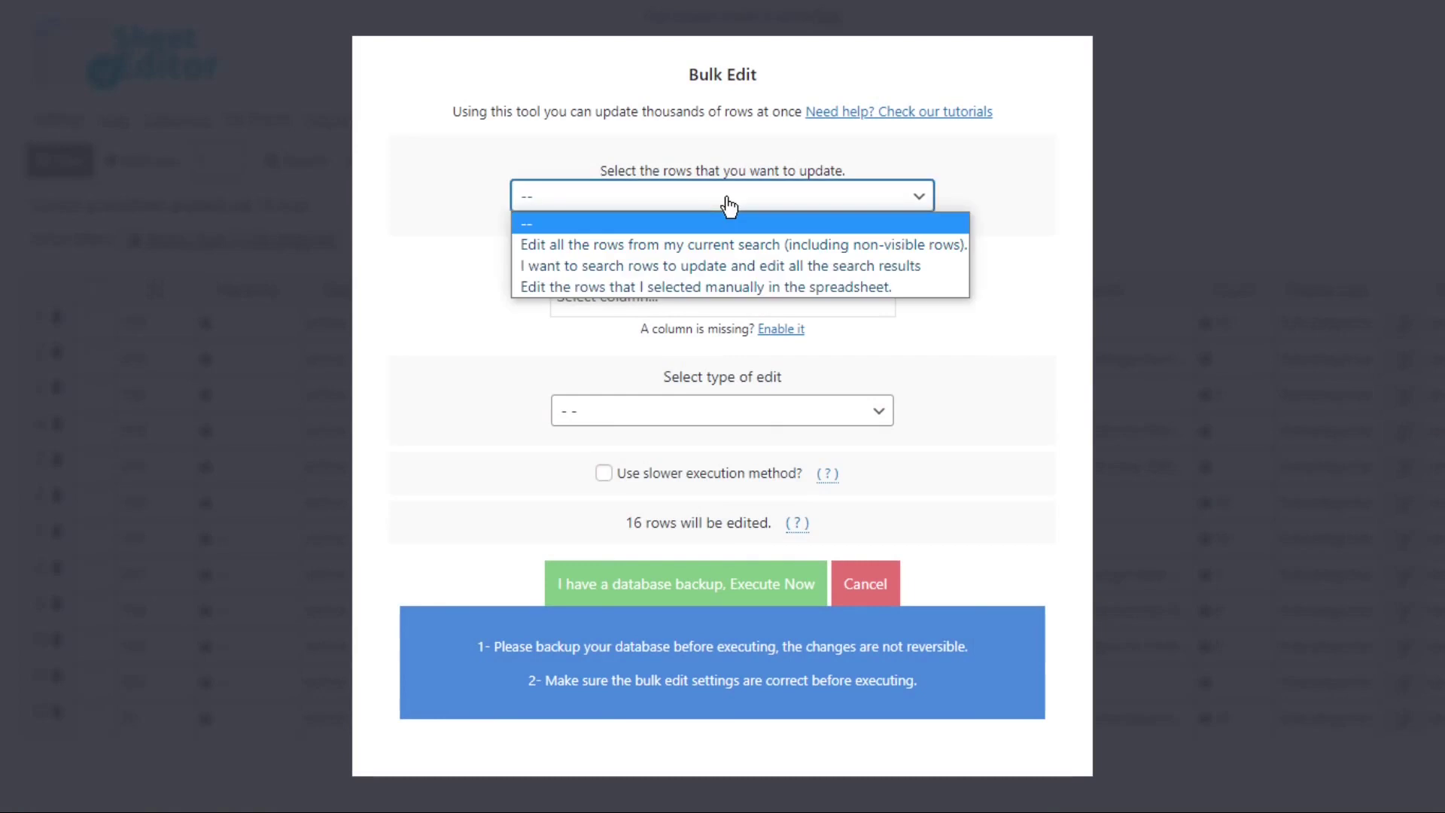
{"action": "left_click", "coordinate": [713, 245]}
{"action": "left_click", "coordinate": [692, 304]}
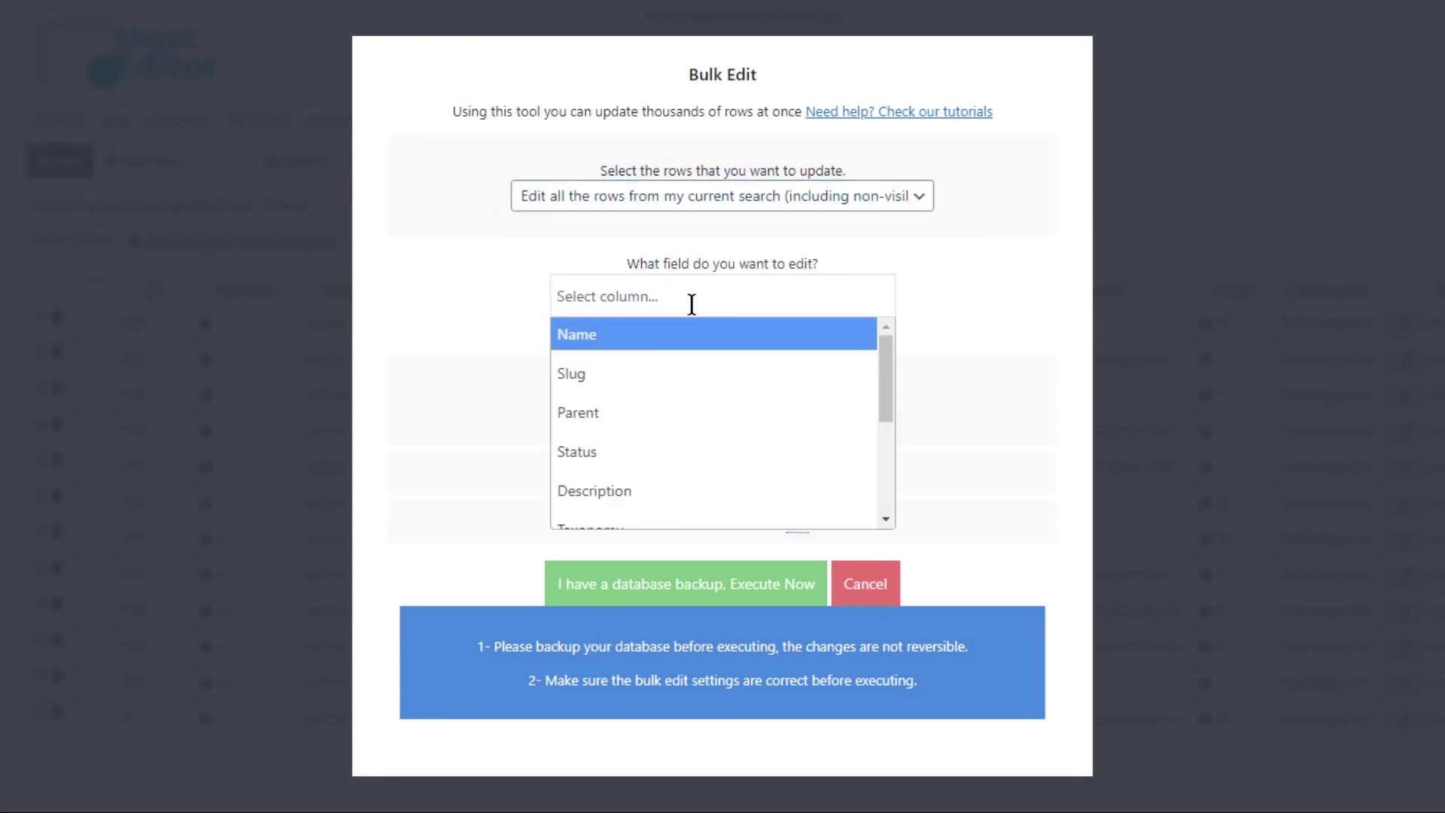
{"action": "type", "text": "status"}
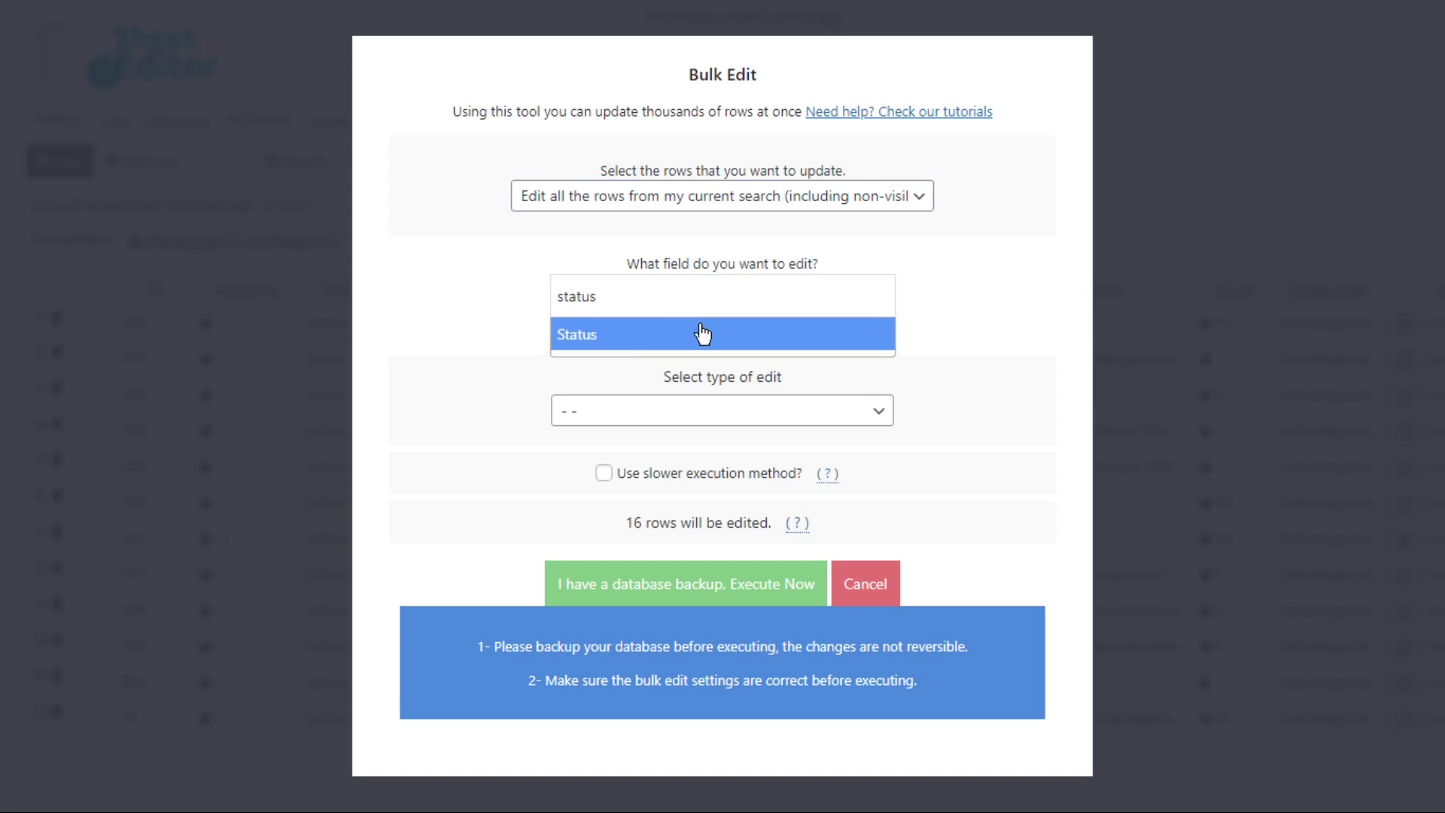
{"action": "left_click", "coordinate": [702, 333]}
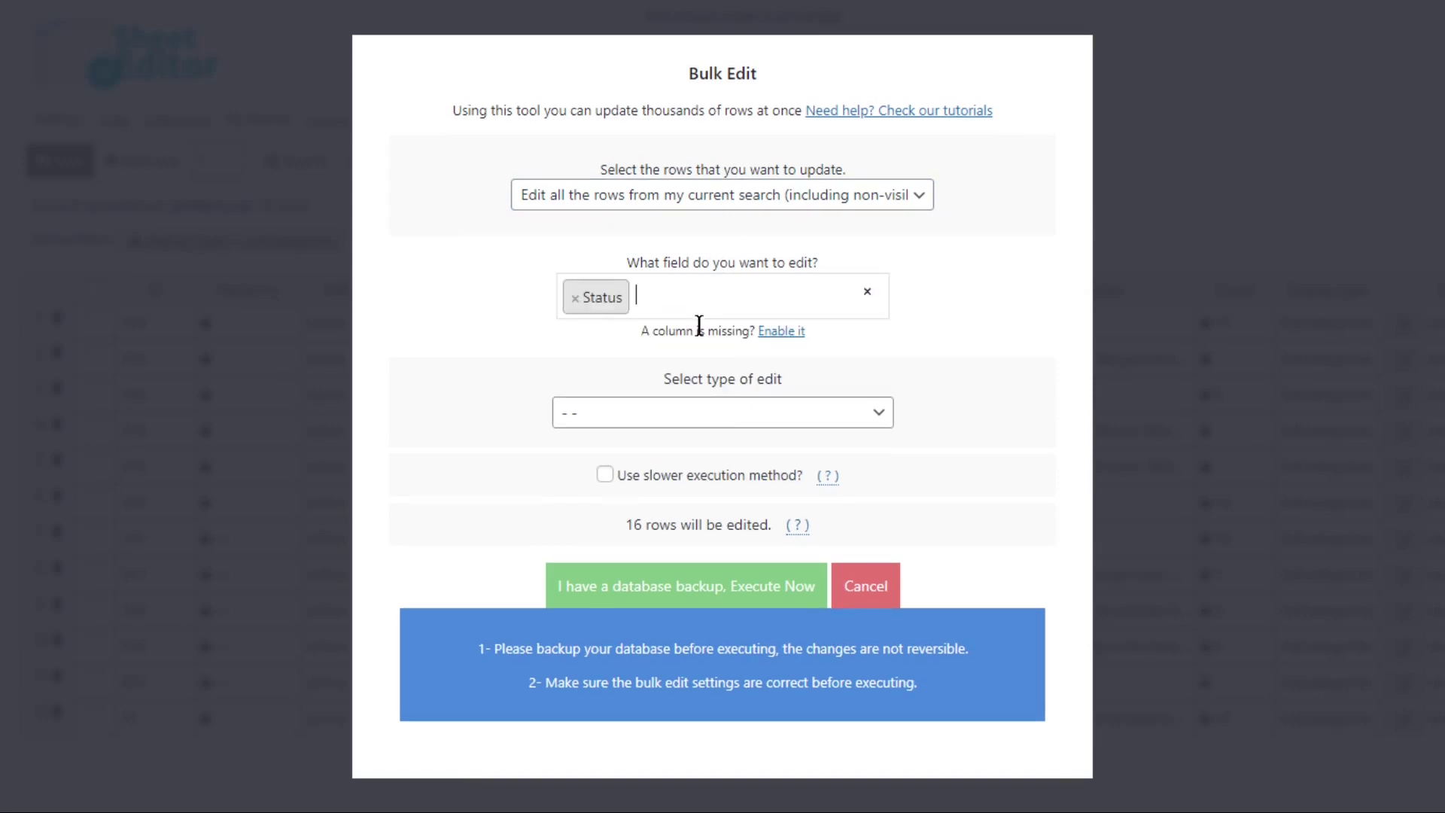
{"action": "left_click", "coordinate": [728, 417]}
{"action": "left_click", "coordinate": [677, 462]}
{"action": "left_click", "coordinate": [687, 461]}
{"action": "left_click", "coordinate": [671, 527]}
{"action": "left_click", "coordinate": [660, 631]}
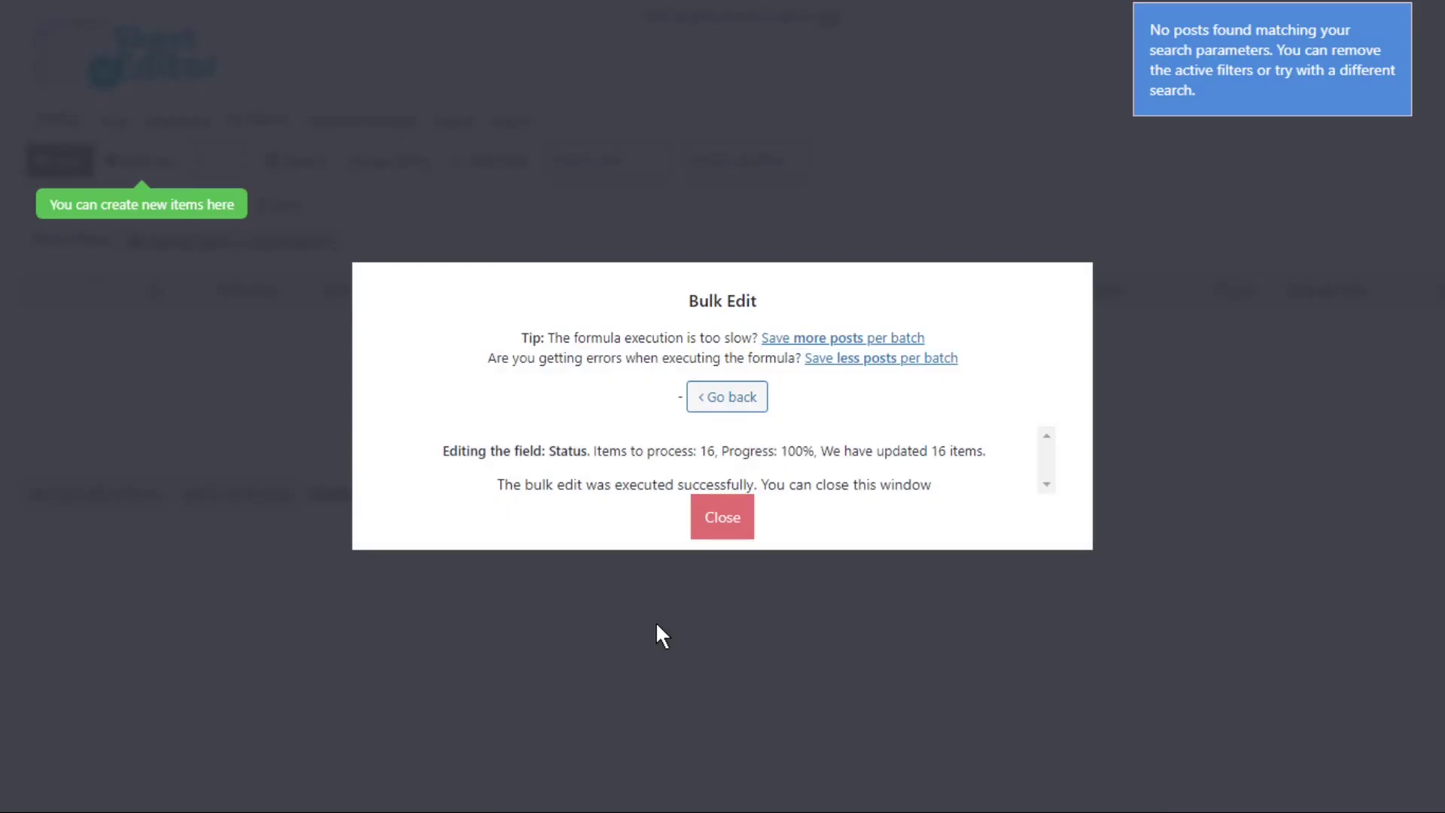
{"action": "left_click", "coordinate": [717, 517]}
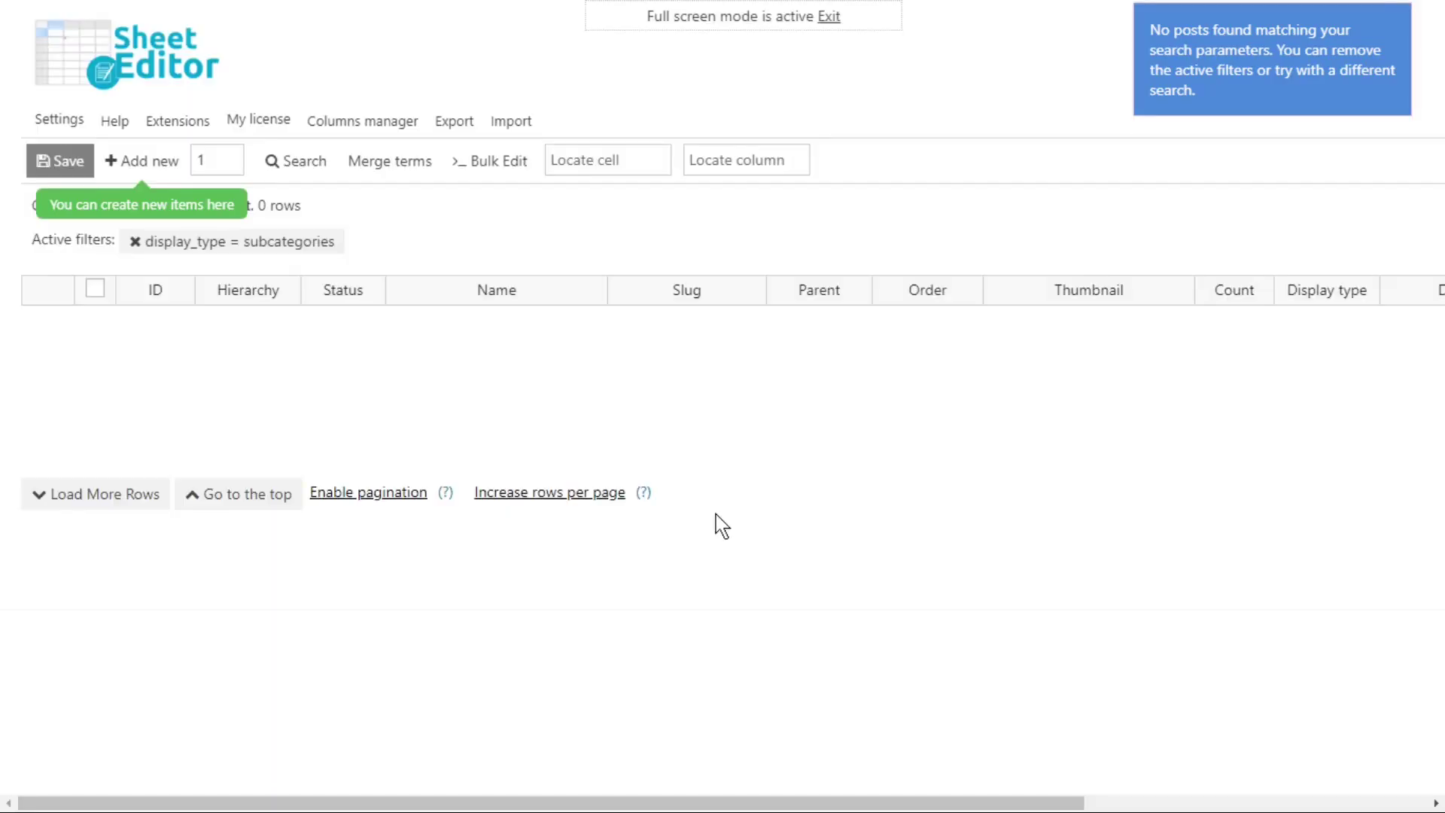
{"action": "left_click", "coordinate": [136, 241]}
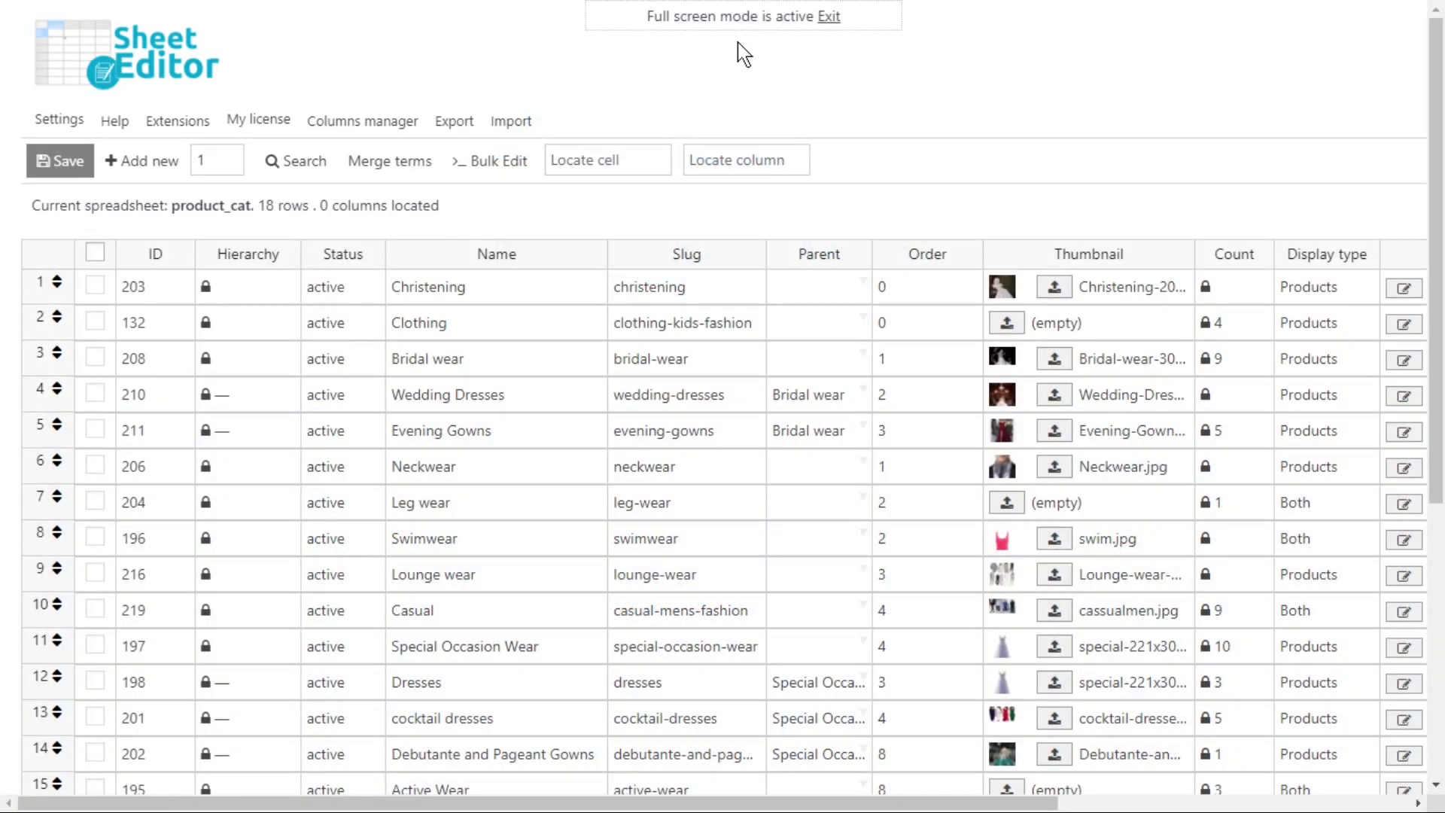
- Bulk-prepend 'Welcome to this Category - ' to the Name of all 18 categories
{"action": "left_click", "coordinate": [503, 164]}
{"action": "left_click", "coordinate": [918, 201]}
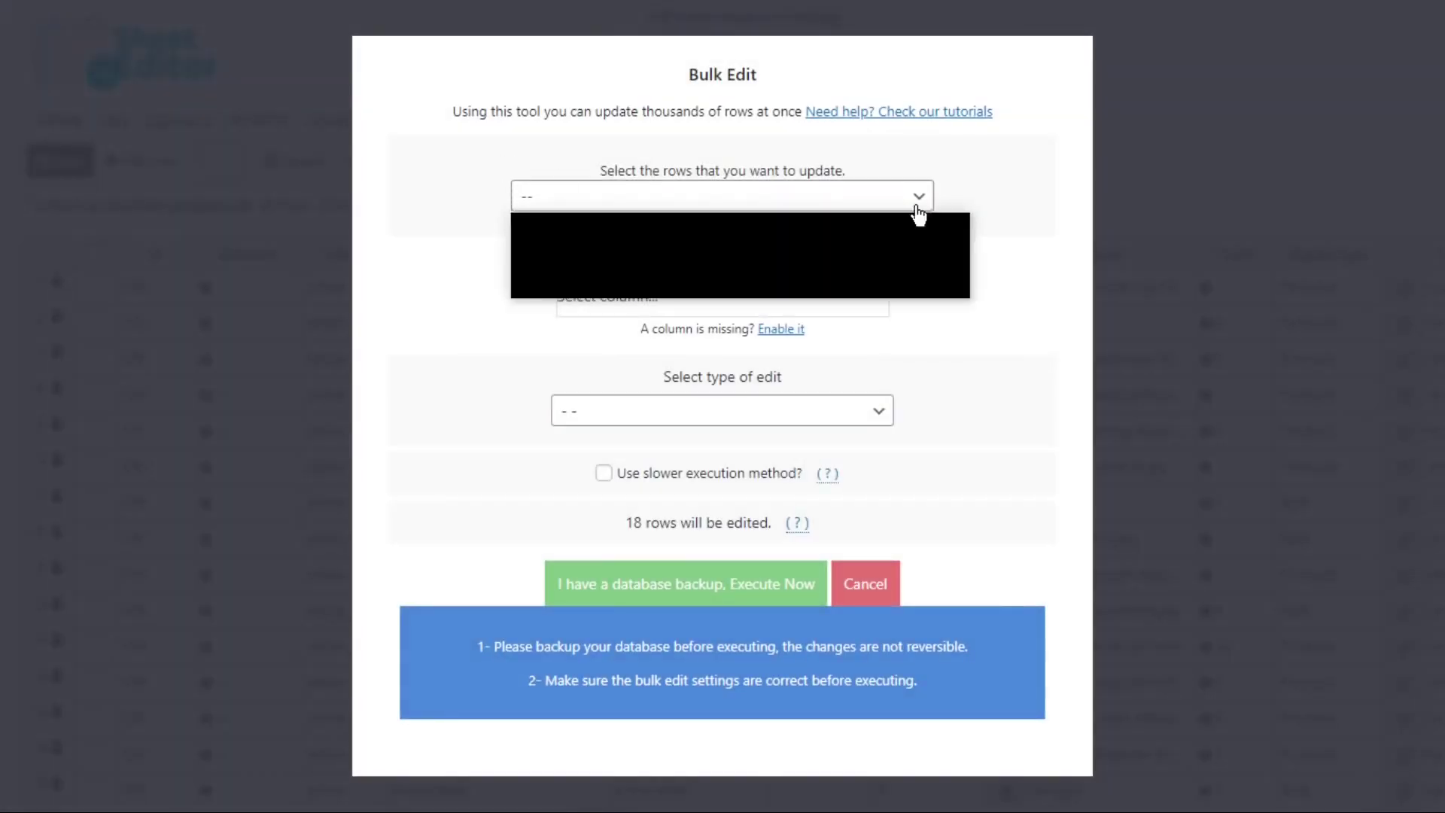
{"action": "left_click", "coordinate": [895, 247]}
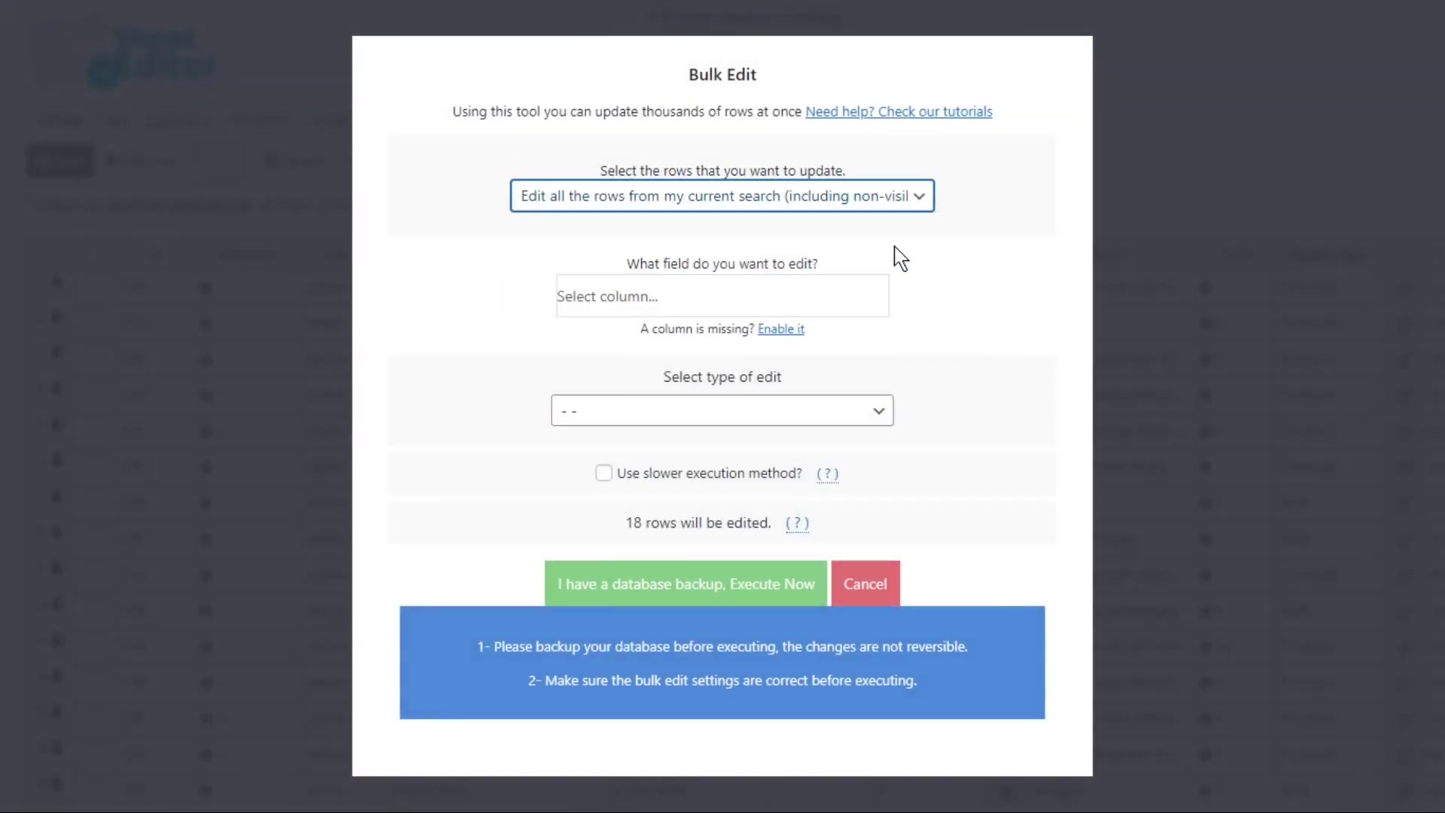
{"action": "left_click", "coordinate": [843, 294]}
{"action": "type", "text": "name"}
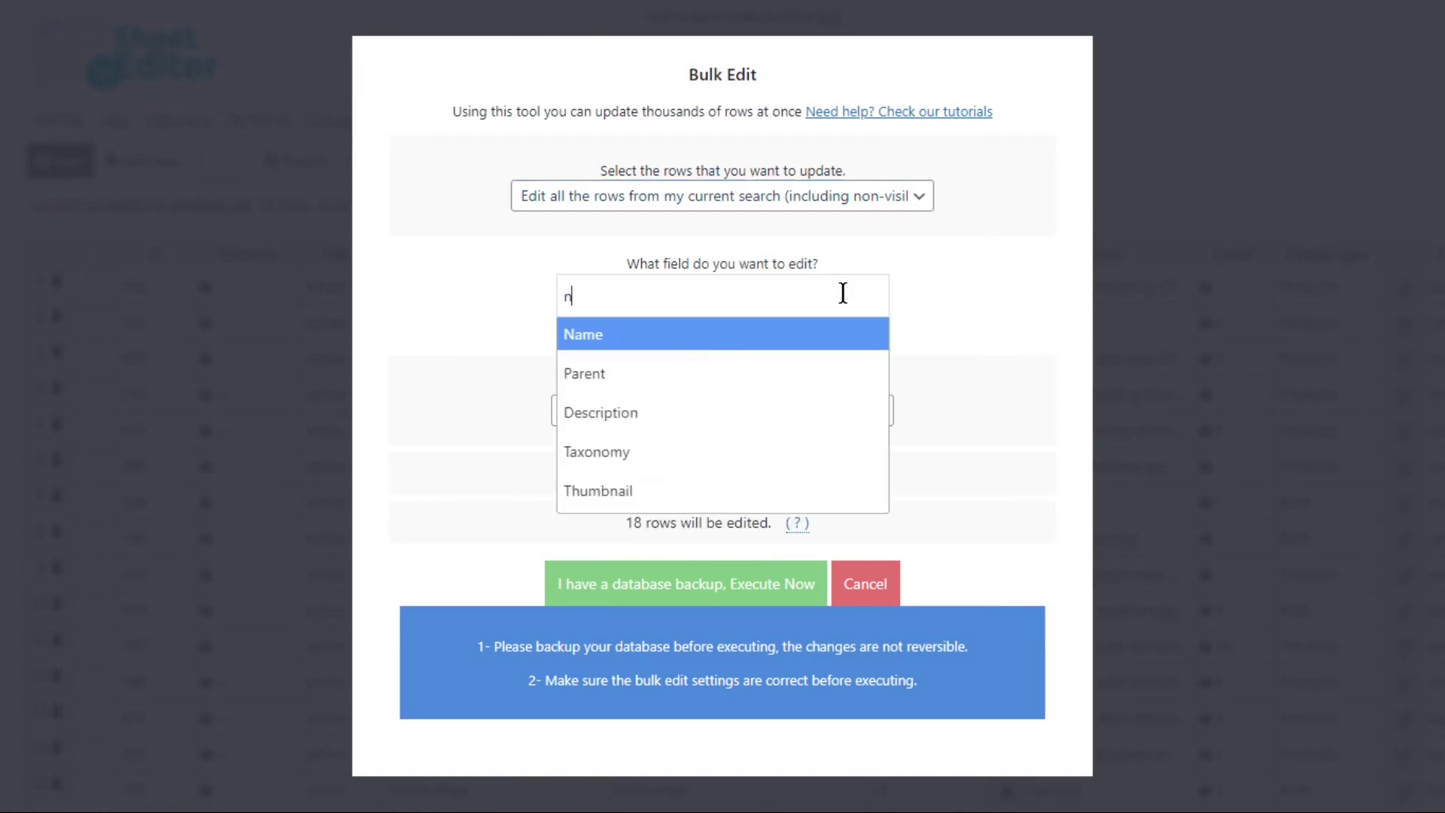
{"action": "left_click", "coordinate": [848, 348]}
{"action": "left_click", "coordinate": [829, 412]}
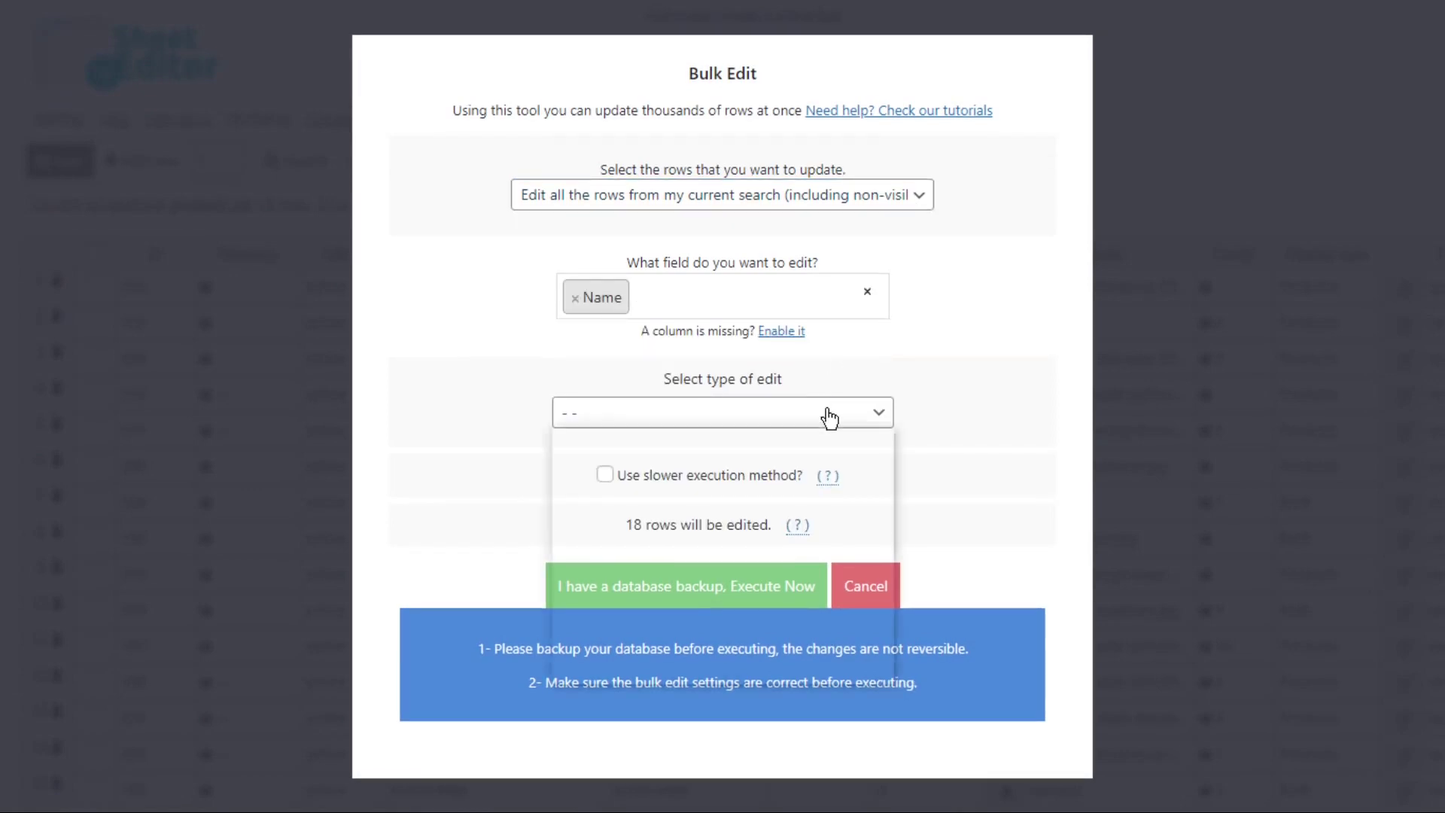
{"action": "left_click", "coordinate": [657, 545]}
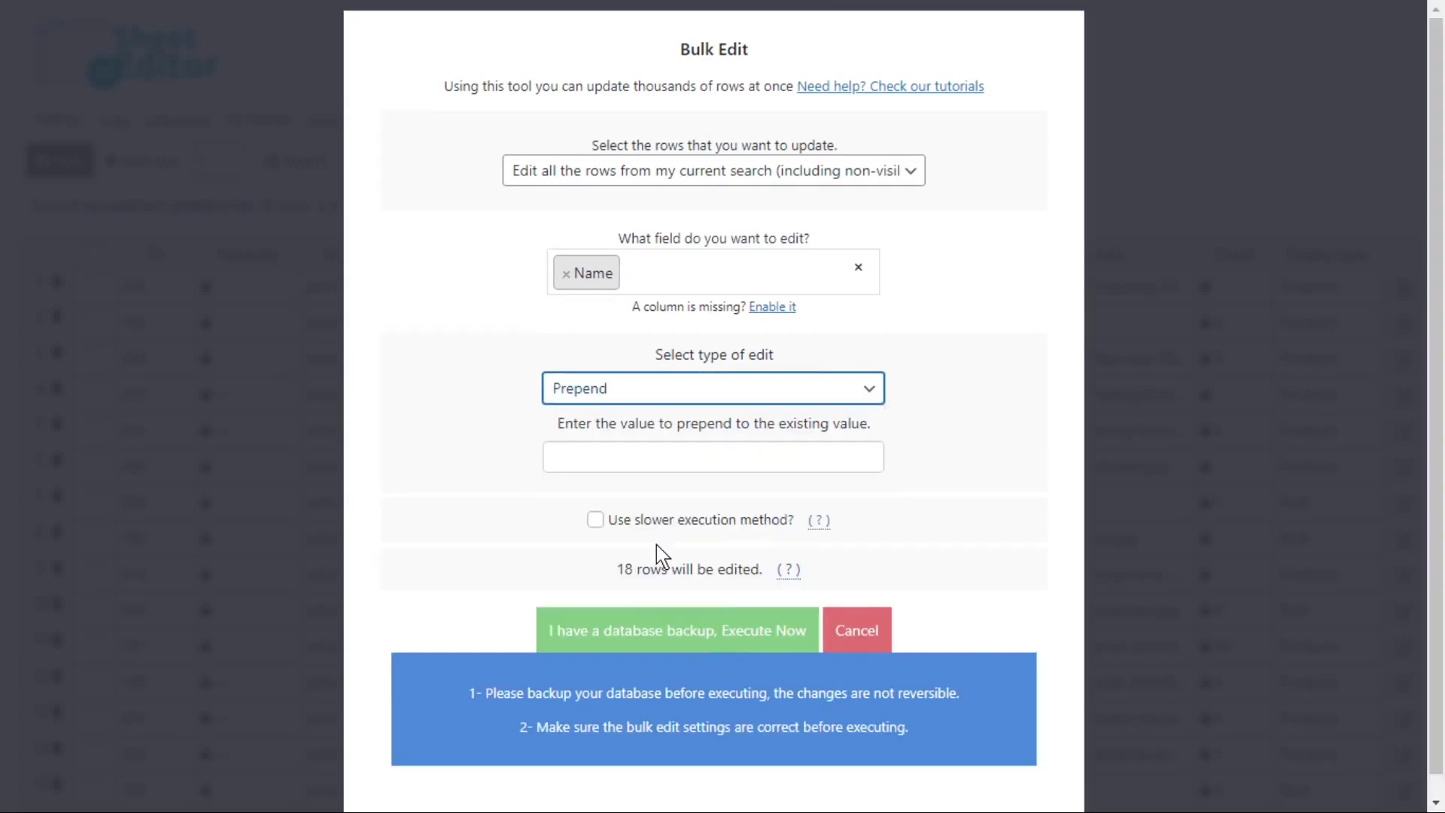
{"action": "left_click", "coordinate": [679, 457]}
{"action": "type", "text": "Welcome "}
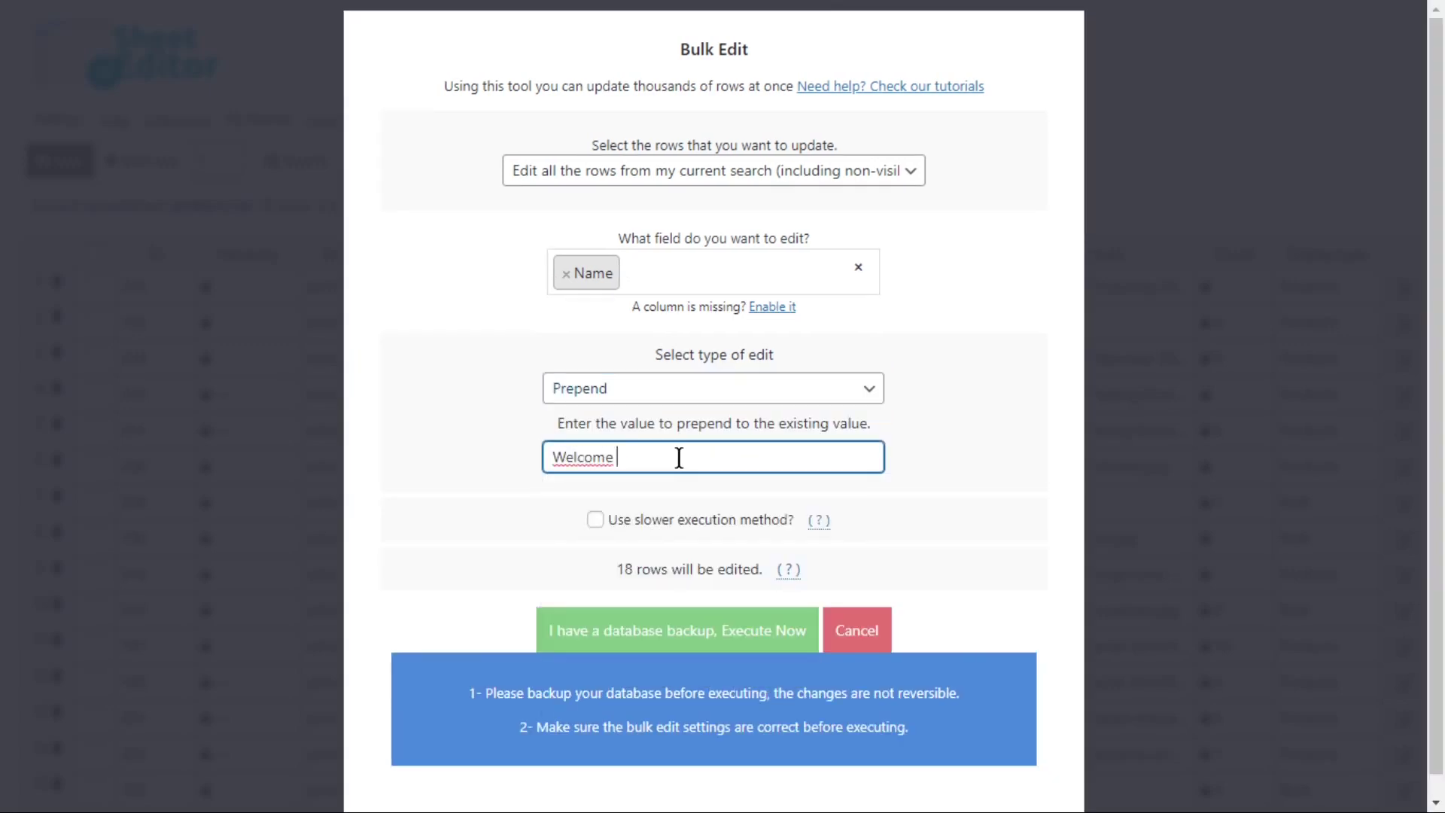
{"action": "type", "text": "to this Category -"}
{"action": "left_click", "coordinate": [714, 630]}
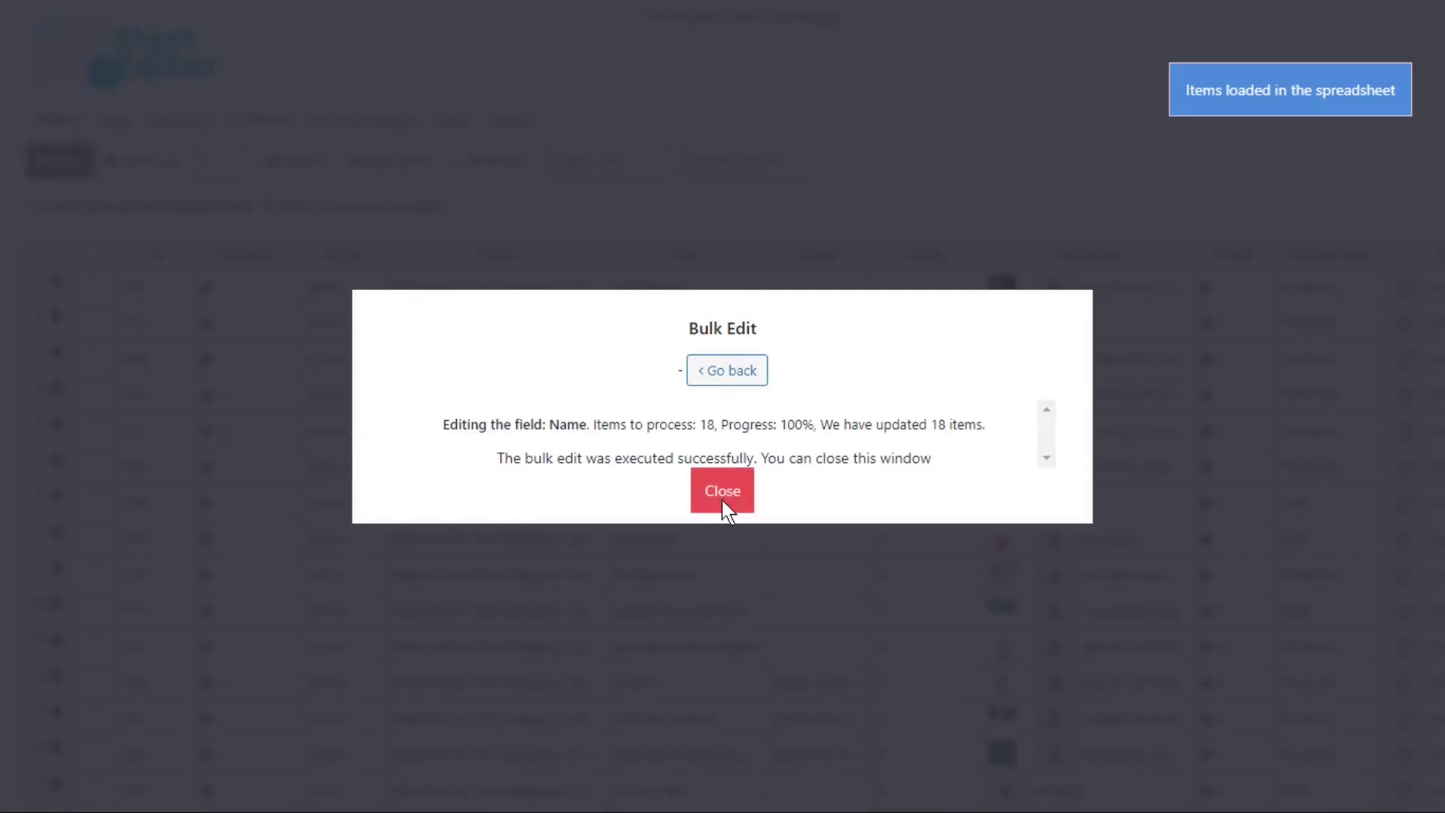
{"action": "left_click", "coordinate": [725, 504]}
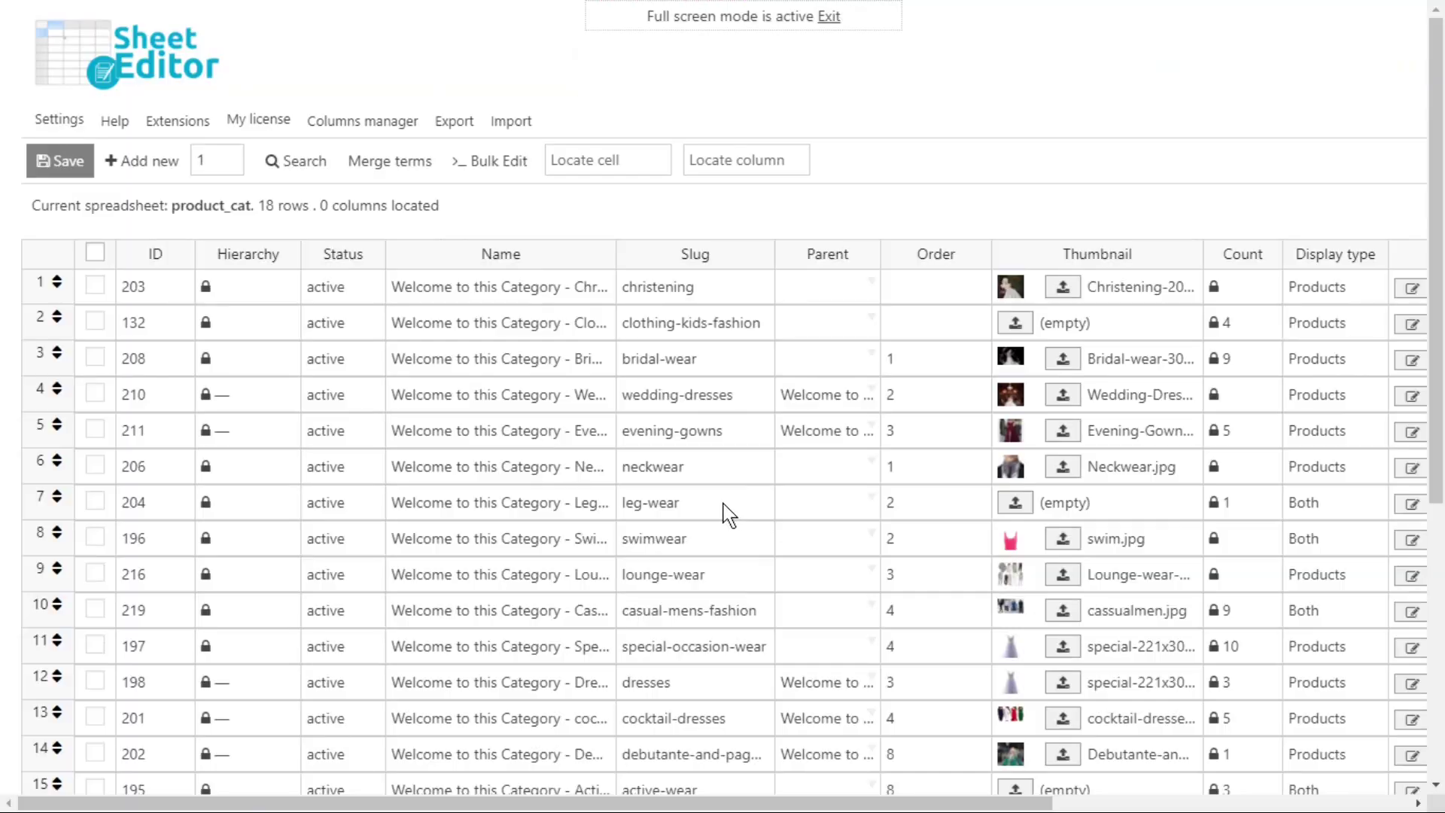
- Widen the Name column and scroll through the prefixed 'Welcome to this Category -' names
{"action": "left_click_drag", "start_coordinate": [615, 254], "coordinate": [752, 254]}
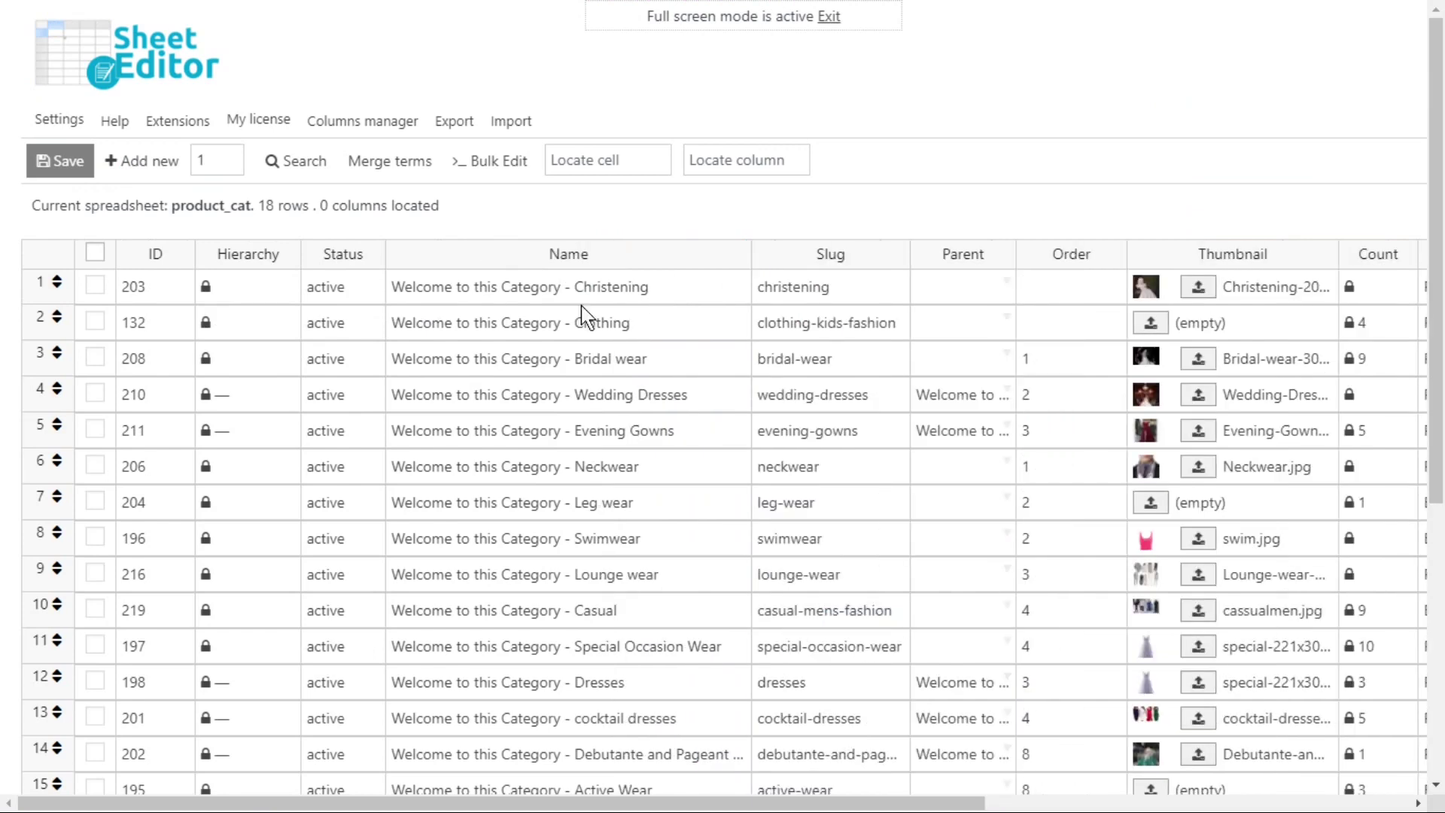
{"action": "scroll", "coordinate": [507, 414], "scroll_direction": "down", "scroll_amount": 4}
{"action": "scroll", "coordinate": [525, 552], "scroll_direction": "up", "scroll_amount": 4}
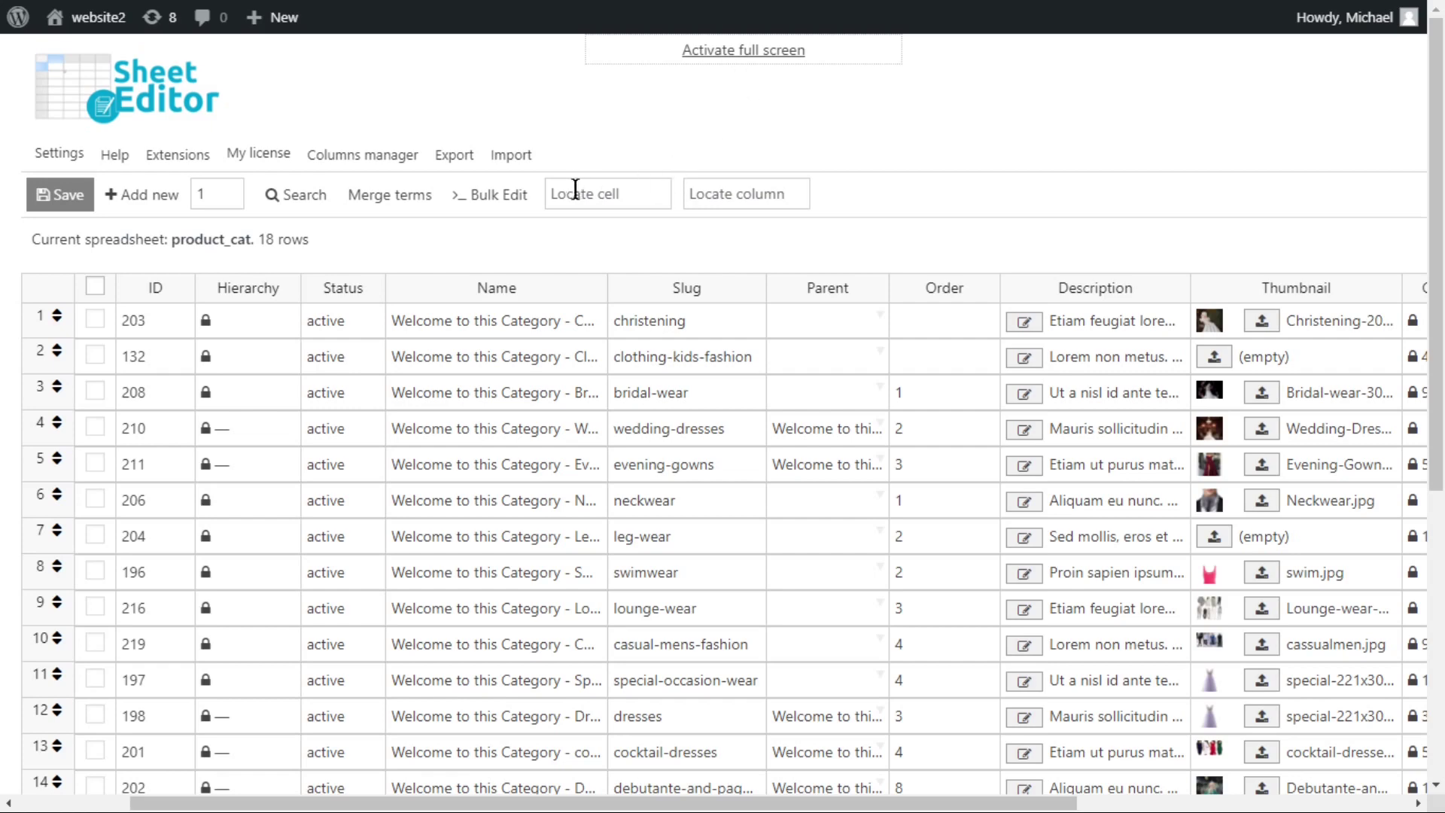
{"action": "left_click", "coordinate": [493, 222]}
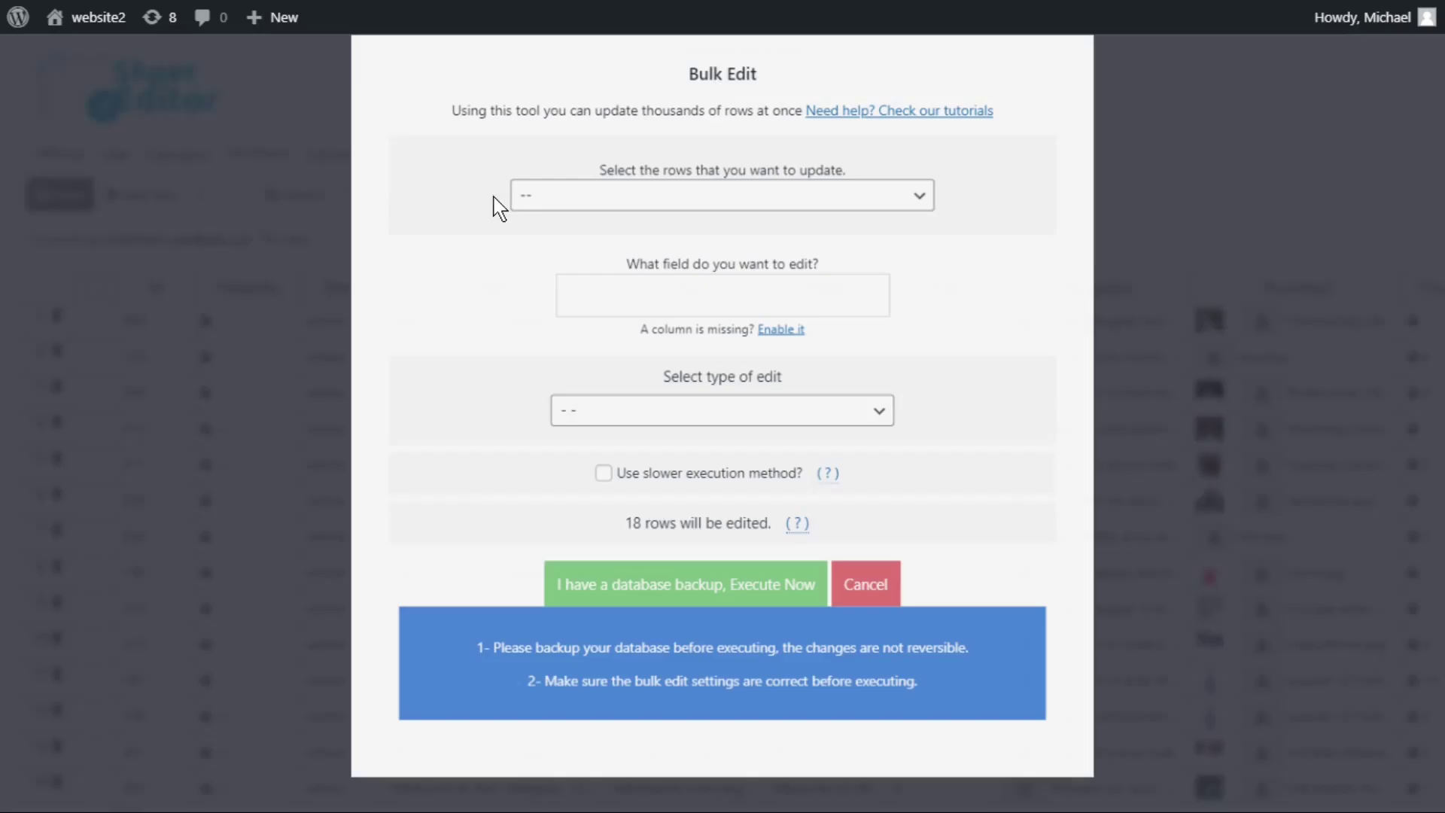
- Target all rows in the current search and pick Description as the bulk-edit field
{"action": "left_click", "coordinate": [815, 203]}
{"action": "left_click", "coordinate": [772, 244]}
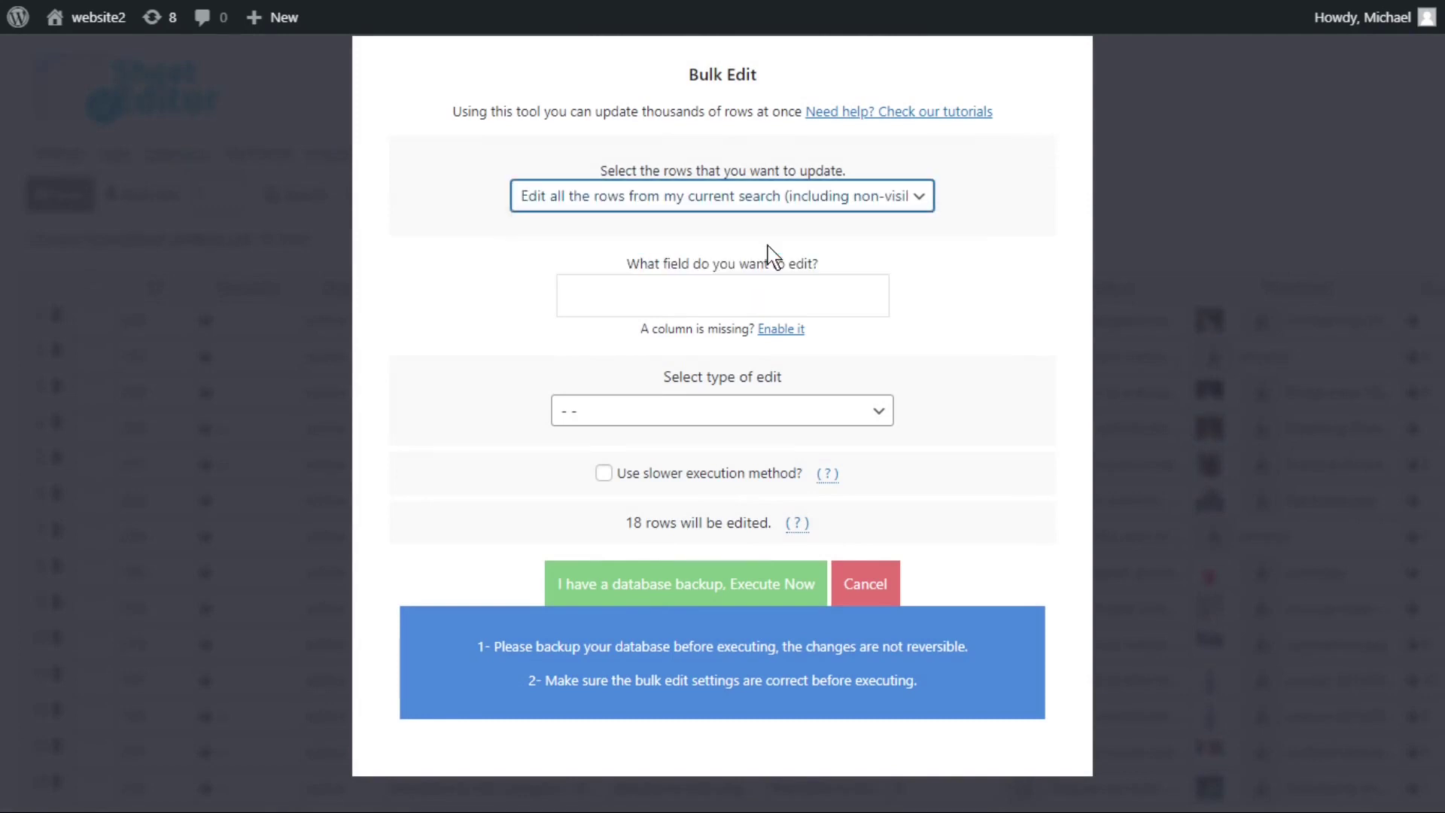
{"action": "left_click", "coordinate": [757, 292]}
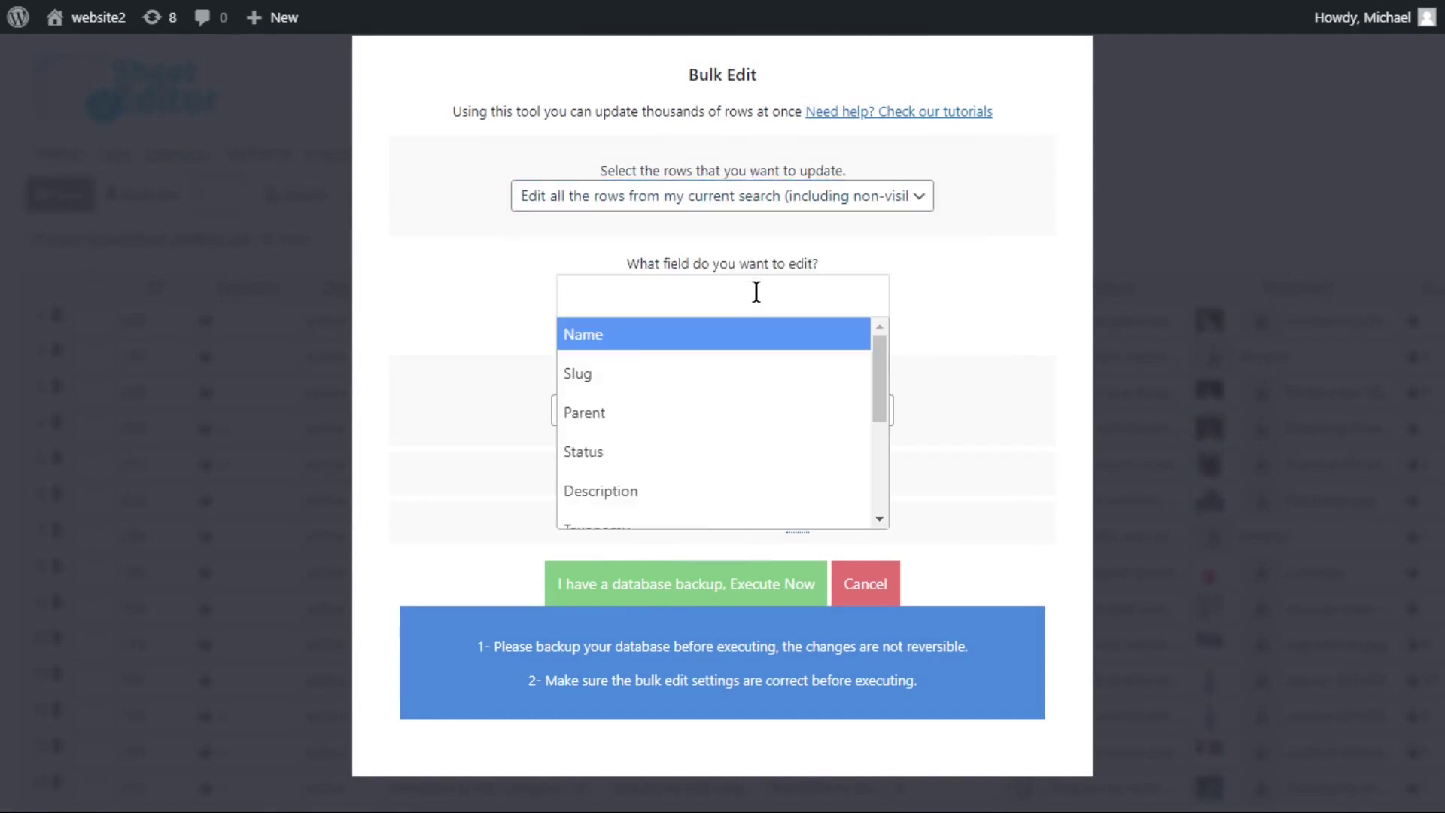
{"action": "type", "text": "desc"}
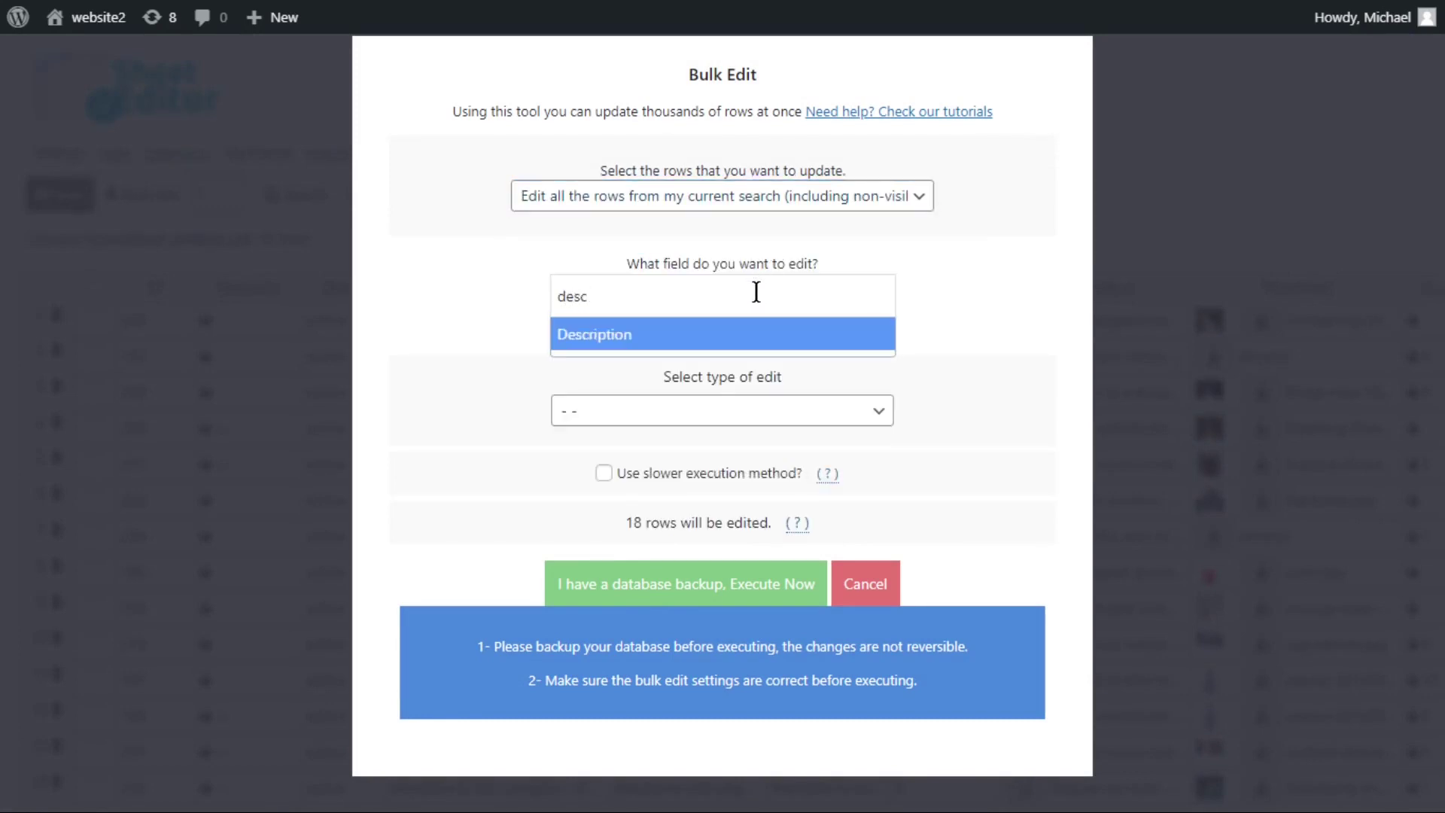
{"action": "left_click", "coordinate": [756, 333]}
- Append '- Discounted Category' to the descriptions and execute it on the 18 rows
{"action": "left_click", "coordinate": [710, 413]}
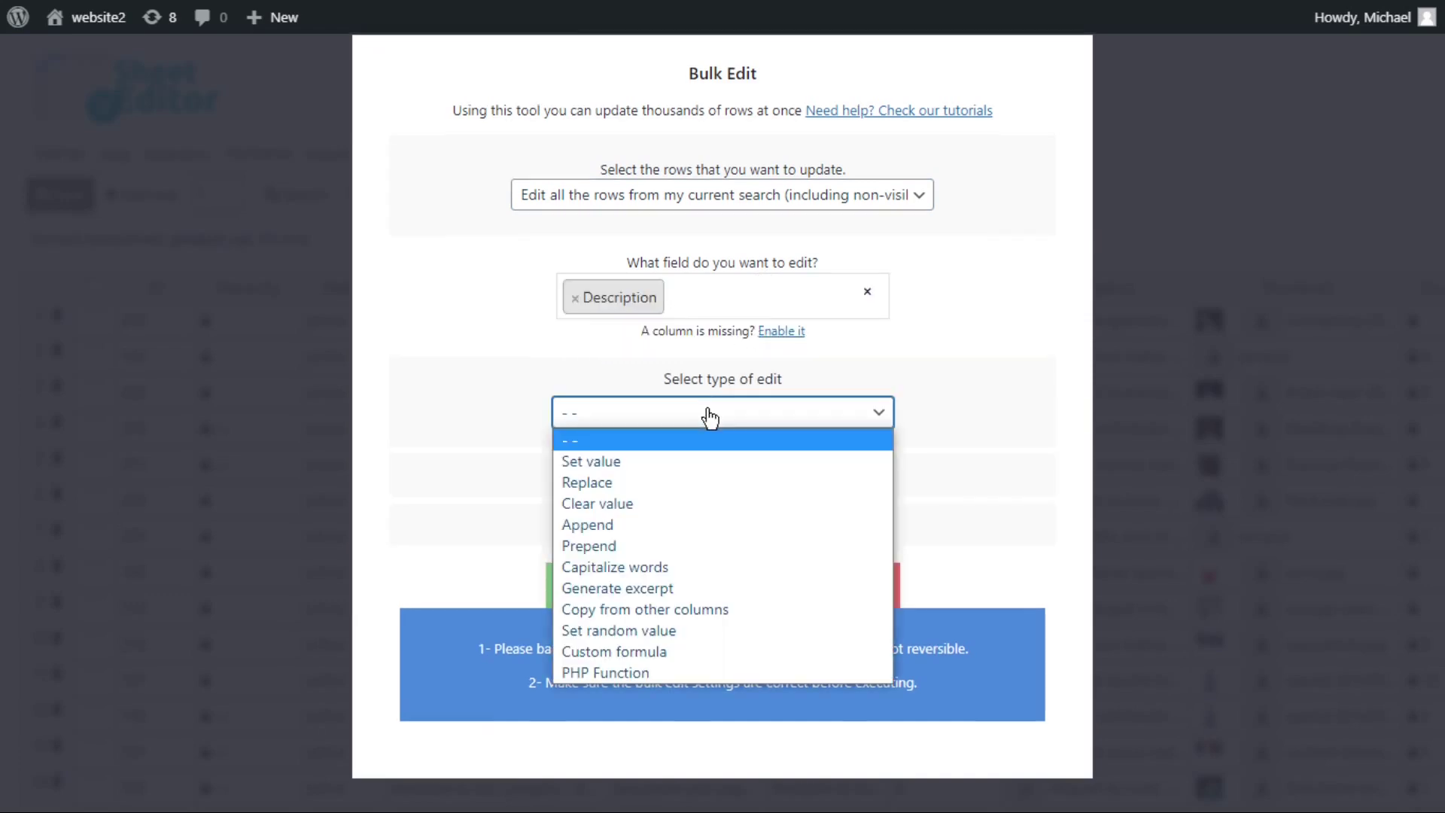
{"action": "left_click", "coordinate": [649, 524]}
{"action": "left_click", "coordinate": [655, 462]}
{"action": "type", "text": "- Discounted Category"}
{"action": "left_click", "coordinate": [667, 640]}
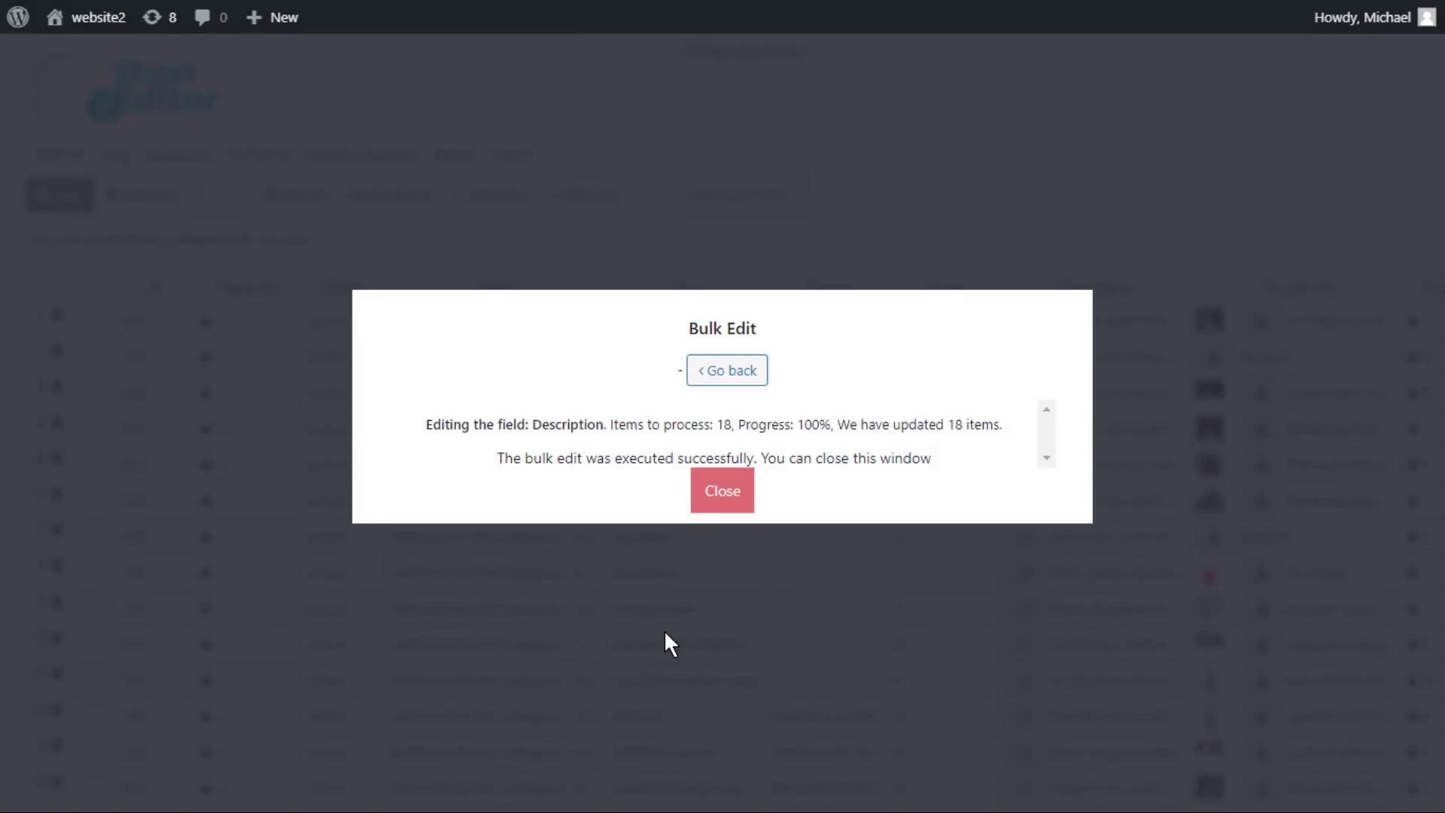
{"action": "left_click", "coordinate": [717, 489]}
- Check that the first category's description ends with '- Discounted Category'
{"action": "left_click", "coordinate": [1019, 416]}
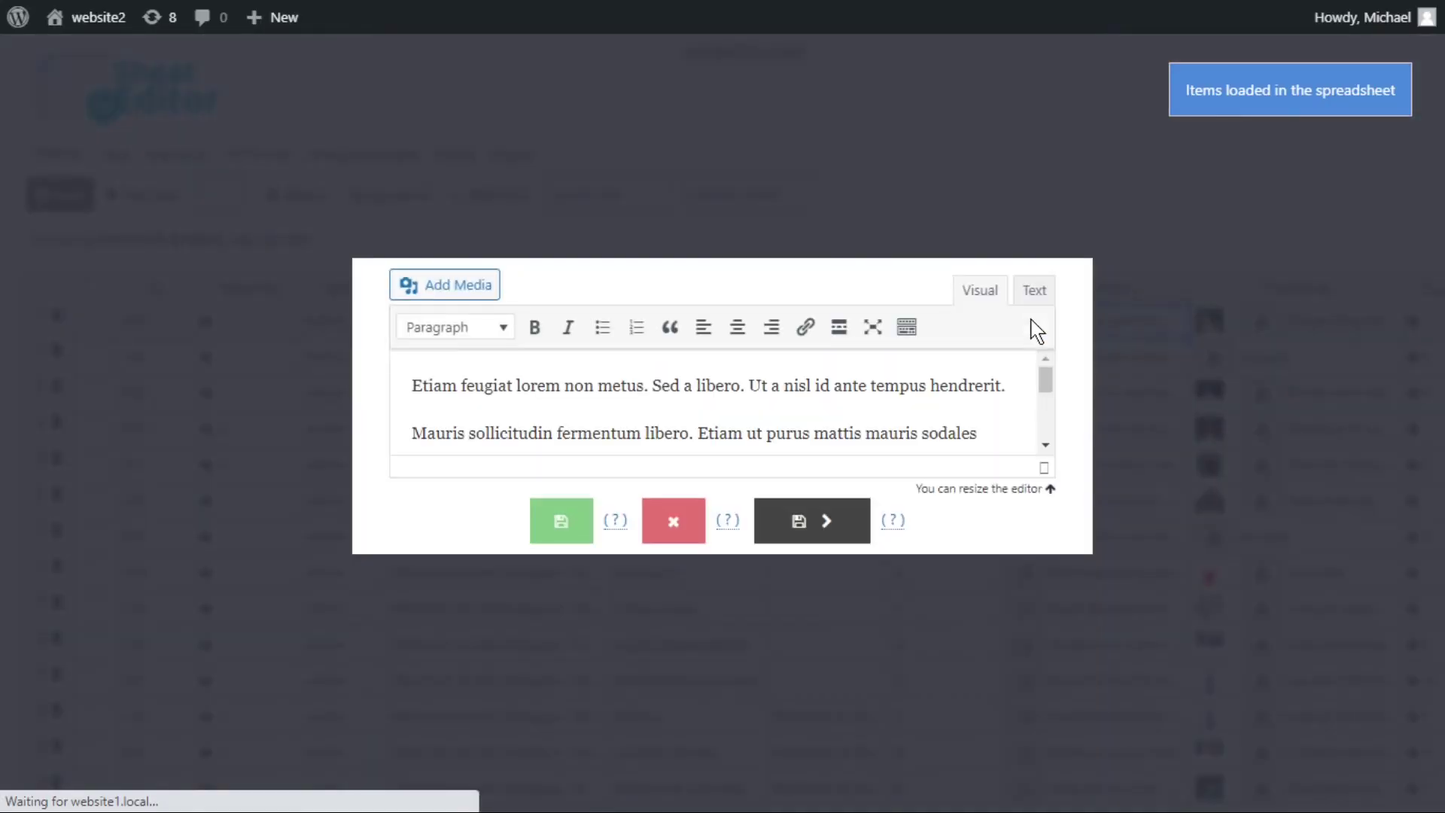
{"action": "scroll", "coordinate": [1003, 399], "scroll_direction": "down", "scroll_amount": 5}
{"action": "left_click_drag", "start_coordinate": [894, 416], "coordinate": [722, 419]}
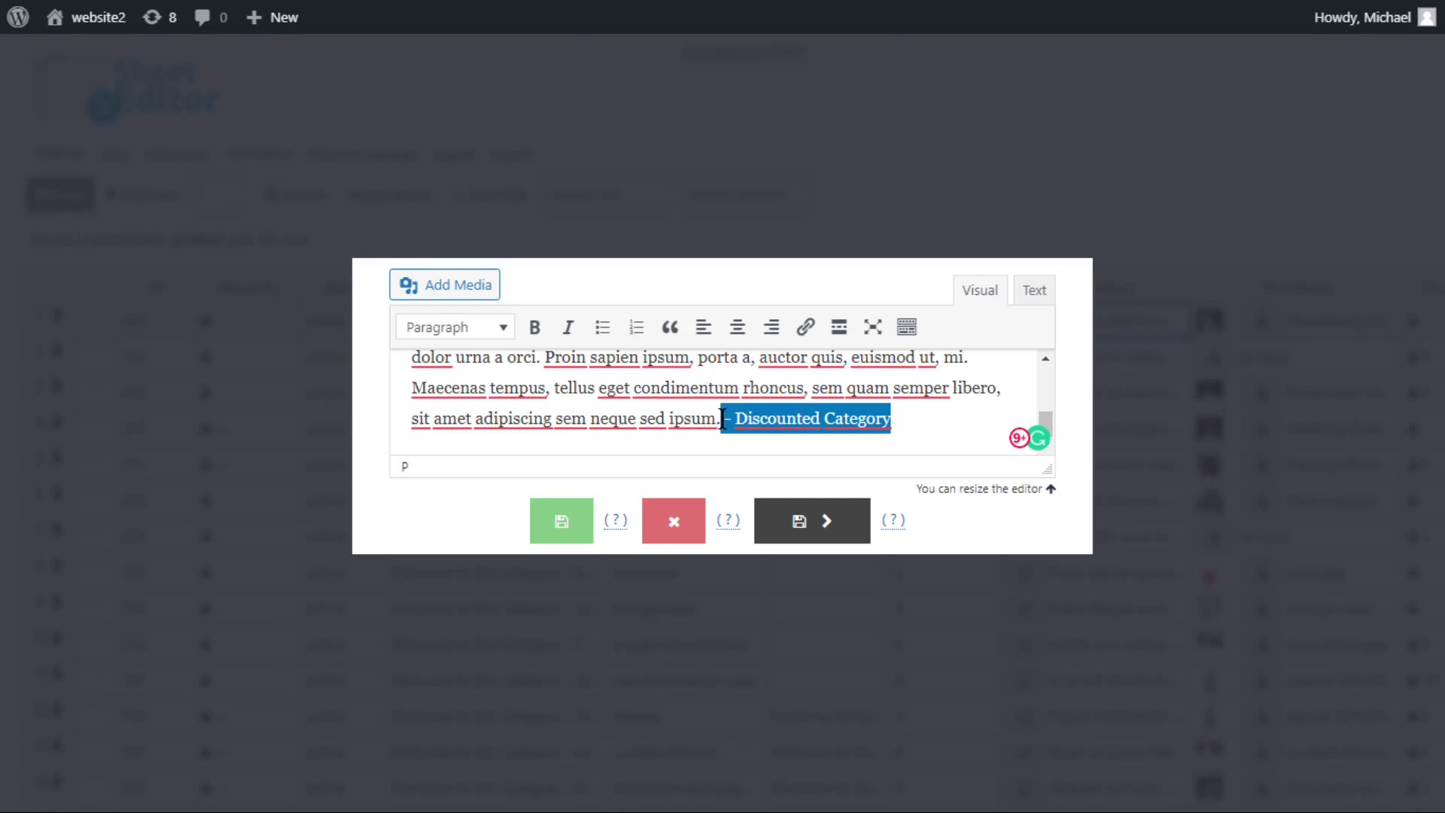
{"action": "left_click", "coordinate": [907, 428]}
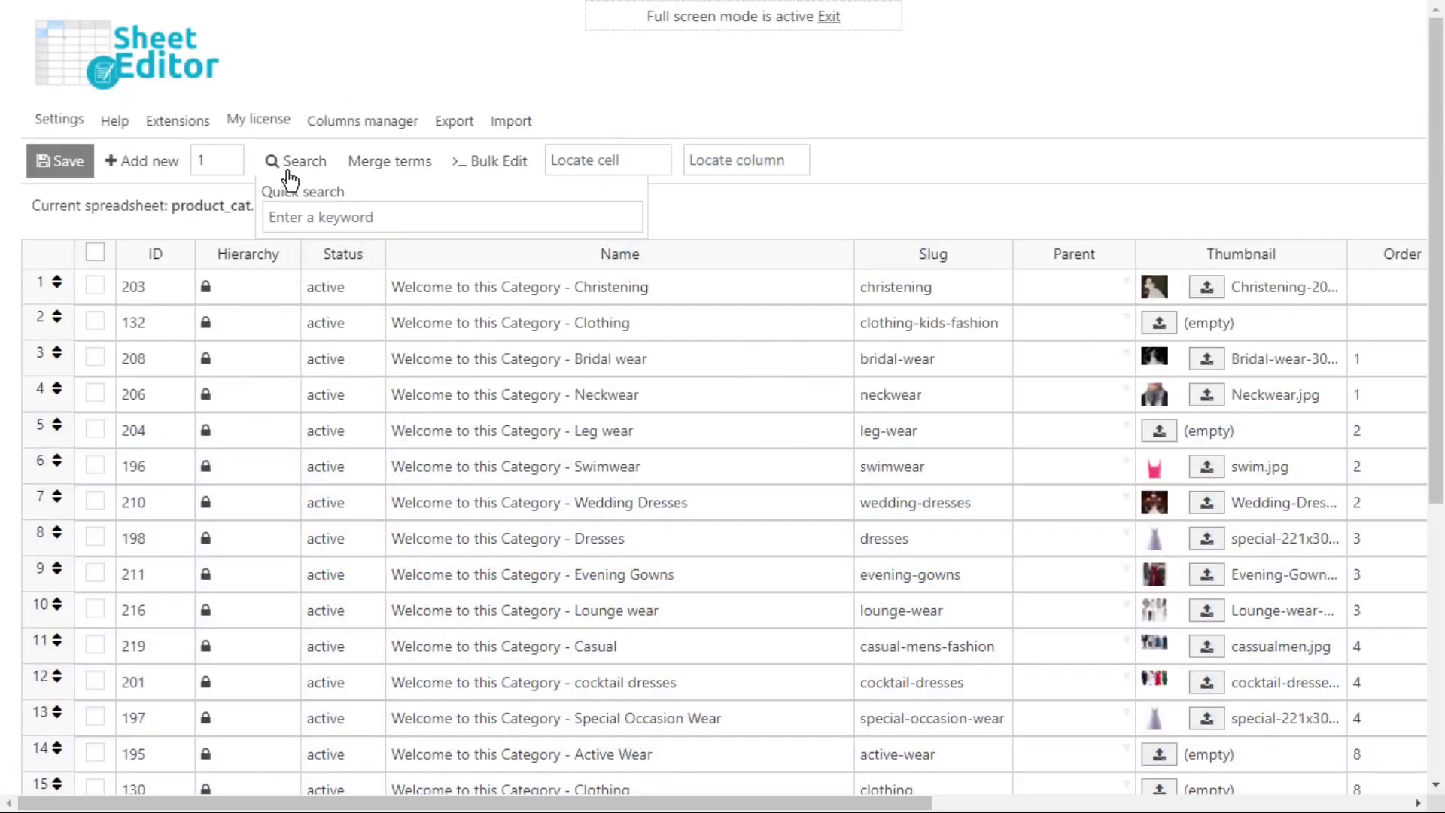
- Filter the sheet with advanced search to Thumbnail (thumbnail_id) equal to 0
{"action": "left_click", "coordinate": [290, 158]}
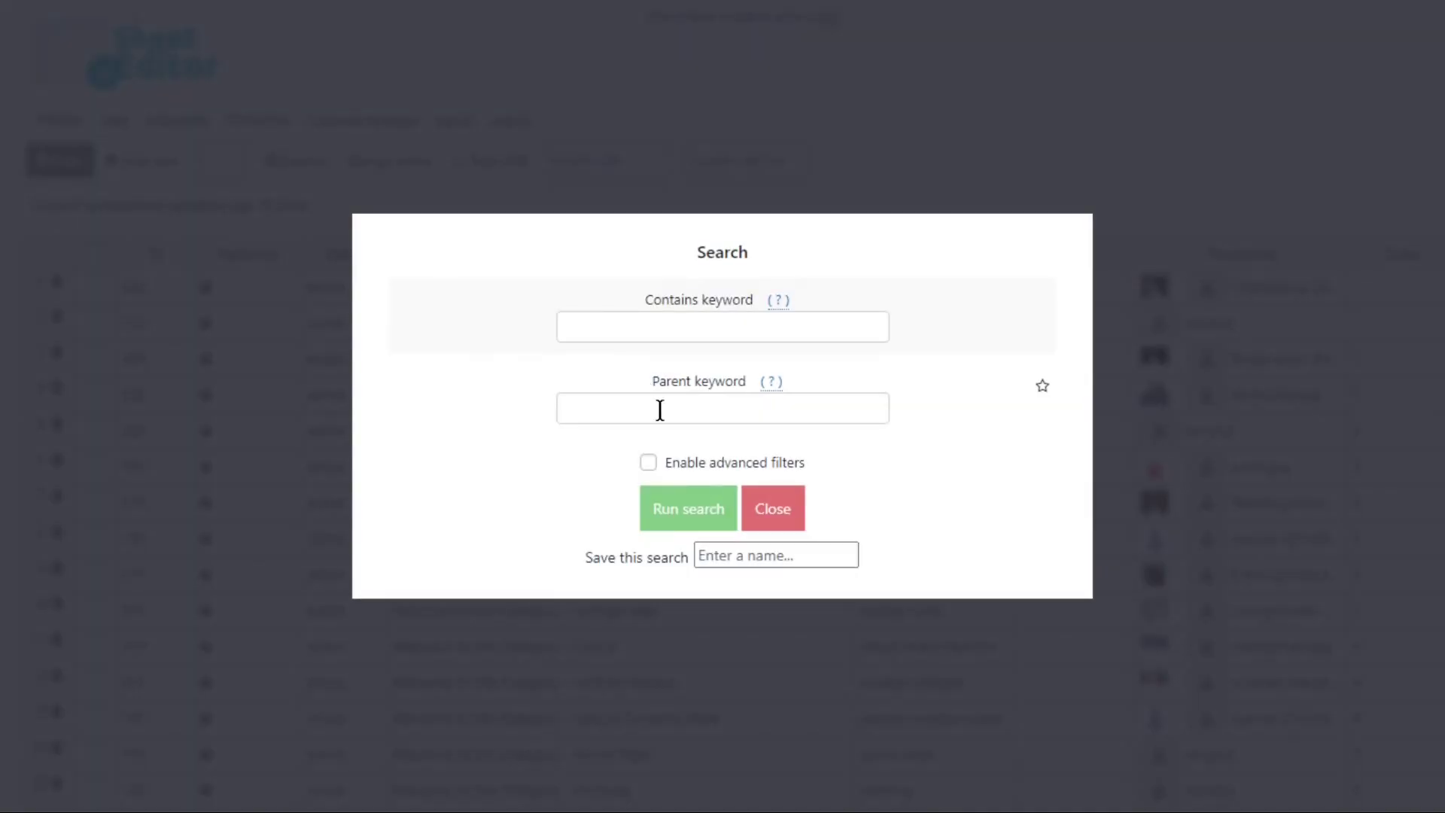
{"action": "left_click", "coordinate": [648, 462]}
{"action": "left_click", "coordinate": [532, 435]}
{"action": "left_click", "coordinate": [494, 516]}
{"action": "left_click", "coordinate": [765, 437]}
{"action": "type", "text": "0"}
{"action": "left_click", "coordinate": [667, 692]}
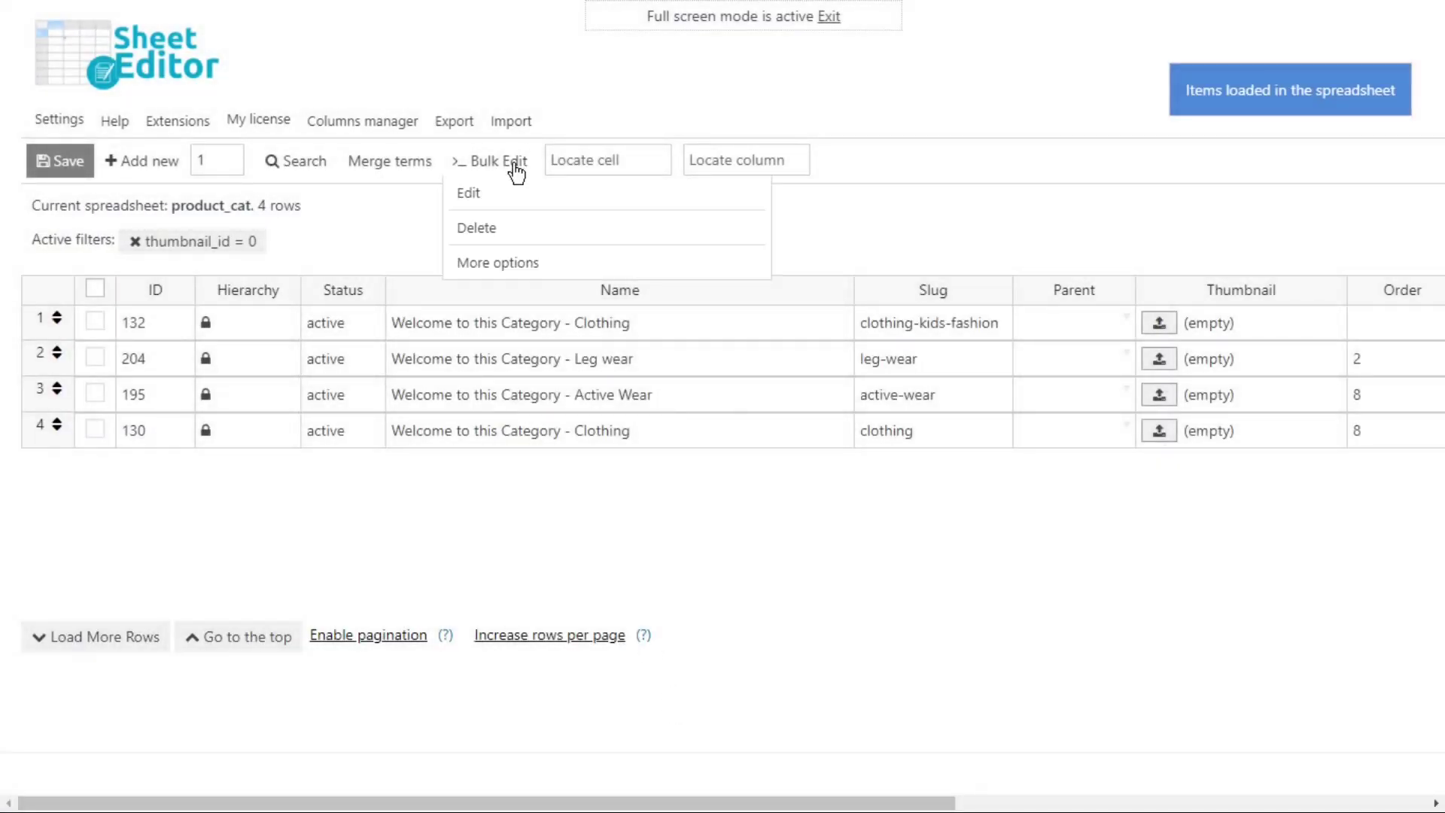
- Start a bulk edit targeting all rows in the current search
{"action": "left_click", "coordinate": [515, 164]}
{"action": "left_click", "coordinate": [576, 197]}
{"action": "left_click", "coordinate": [588, 248]}
- Choose Taxonomy as the bulk-edit field with the Set value edit type
{"action": "left_click", "coordinate": [614, 292]}
{"action": "type", "text": "ta"}
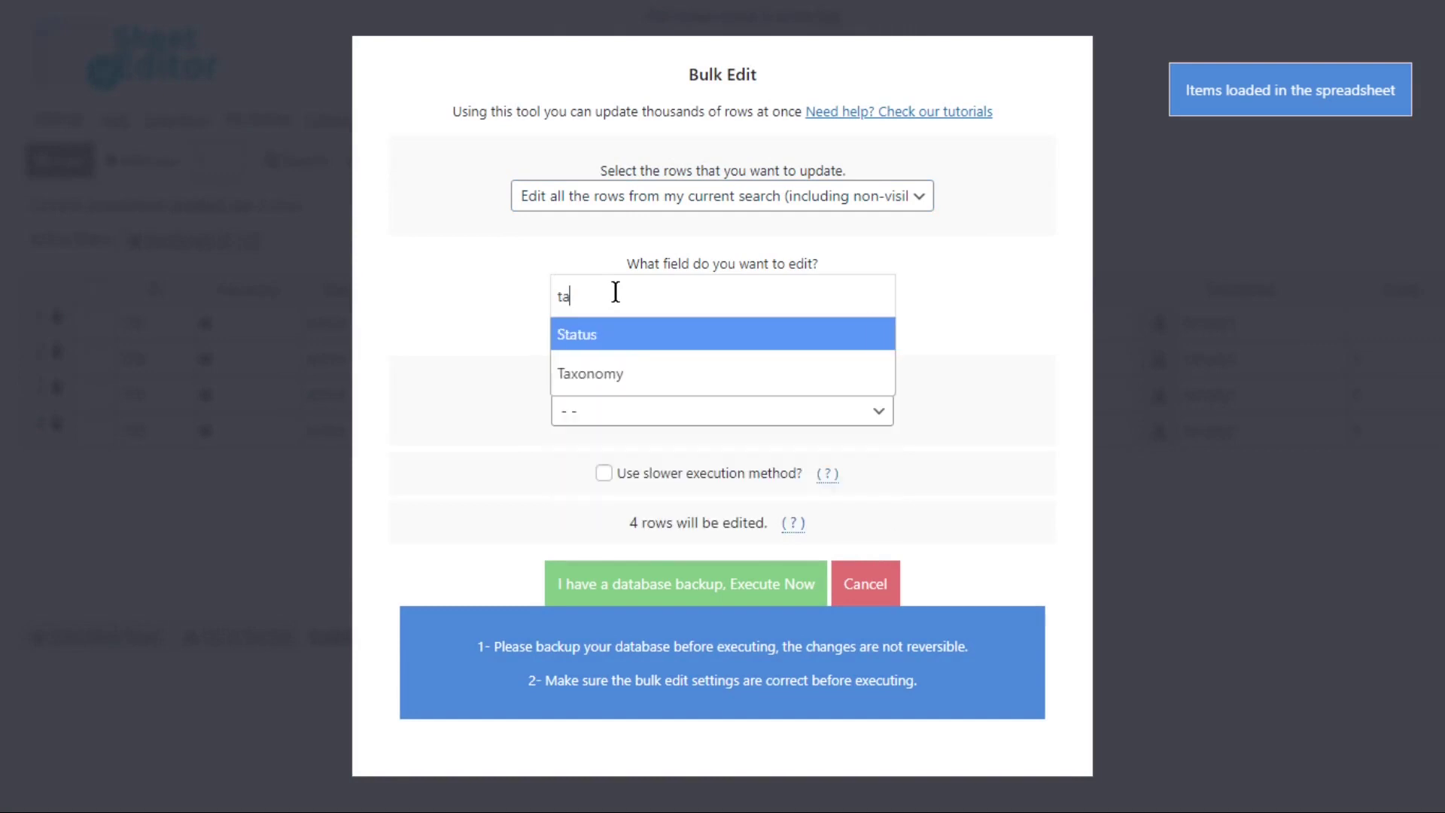
{"action": "type", "text": "xo"}
{"action": "left_click", "coordinate": [644, 343]}
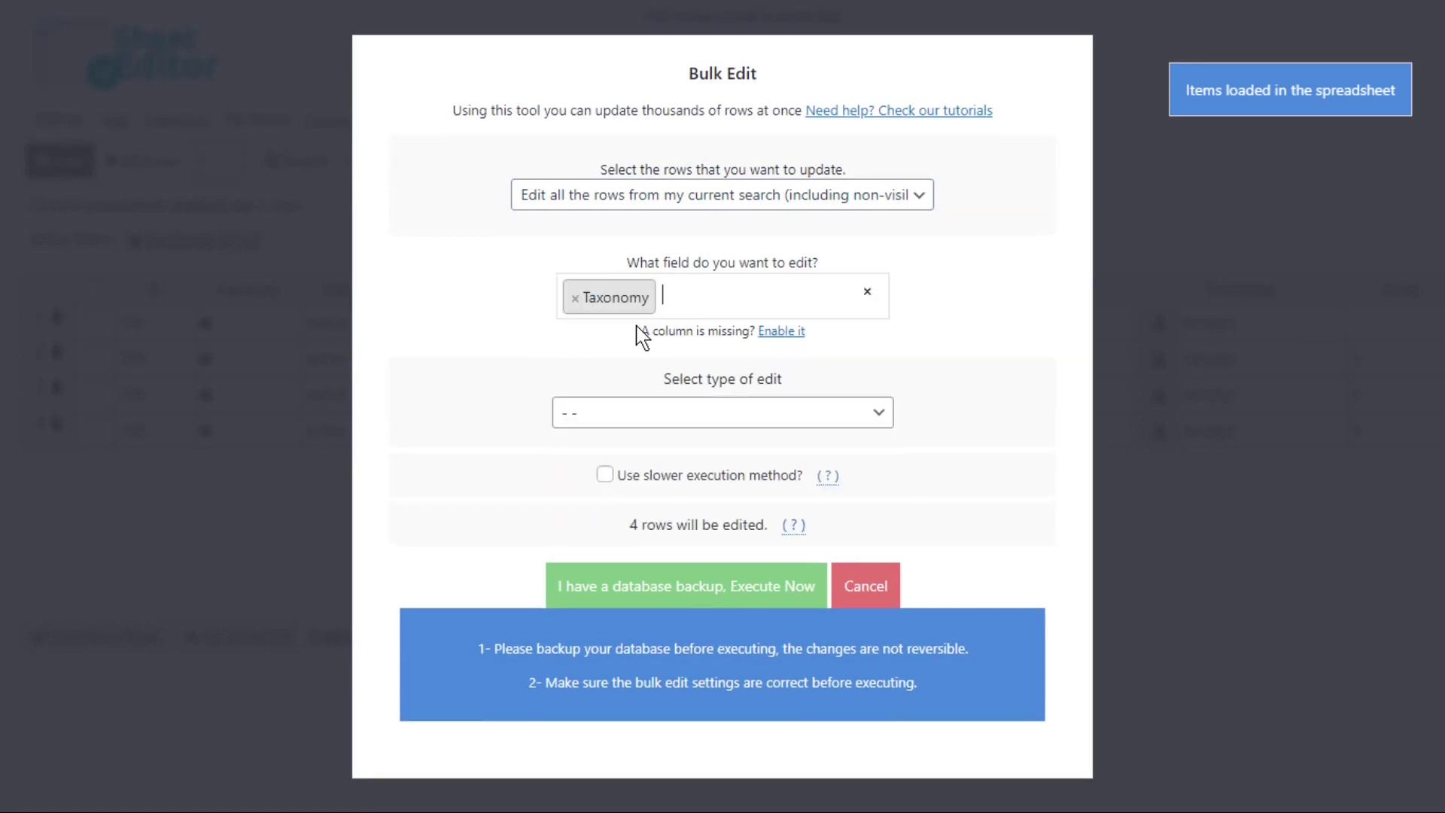
{"action": "left_click", "coordinate": [649, 416]}
{"action": "left_click", "coordinate": [645, 462]}
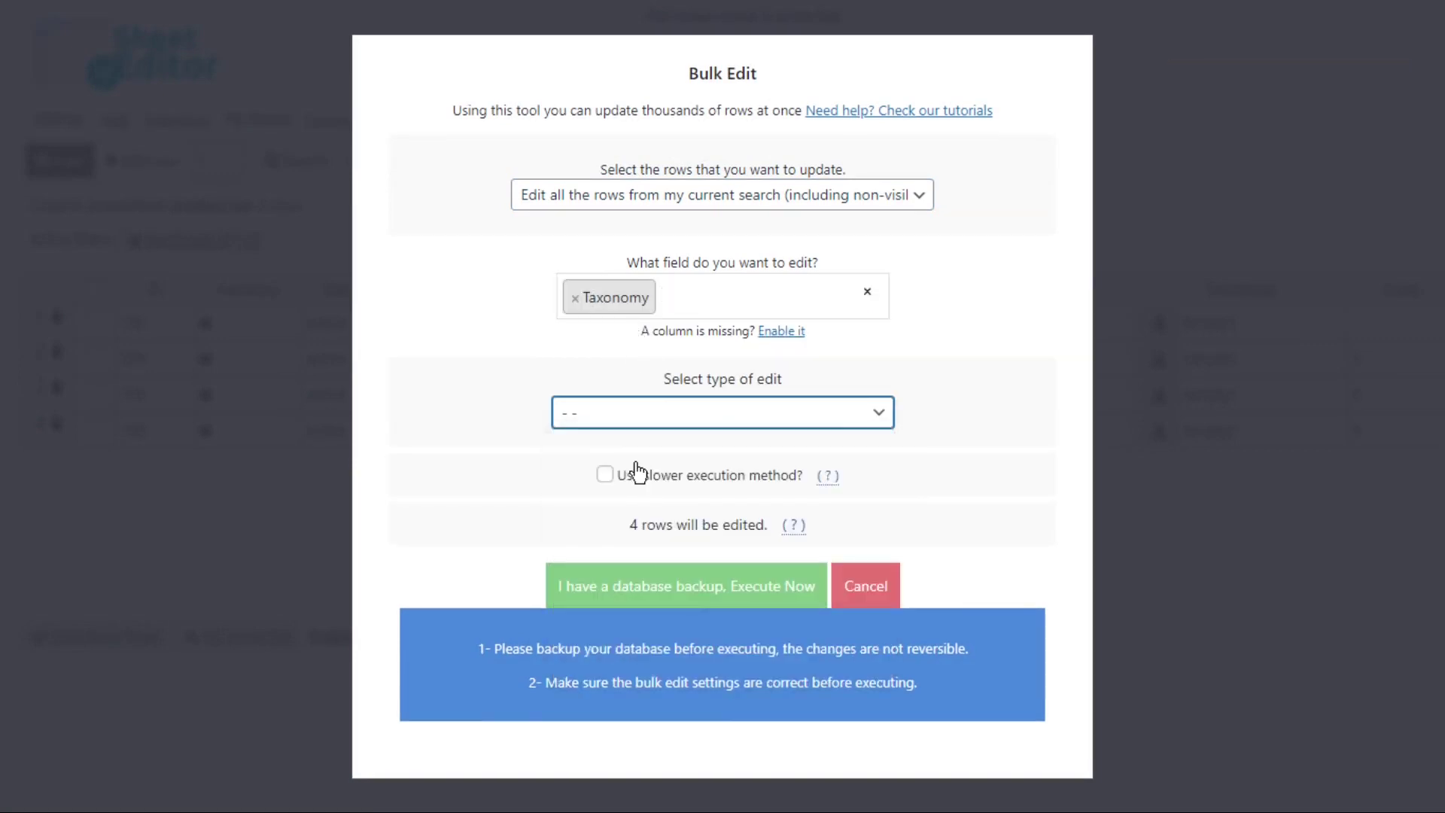
- Set product_tag on the 4 rows, execute, then remove the thumbnail_id filter
{"action": "left_click", "coordinate": [649, 461]}
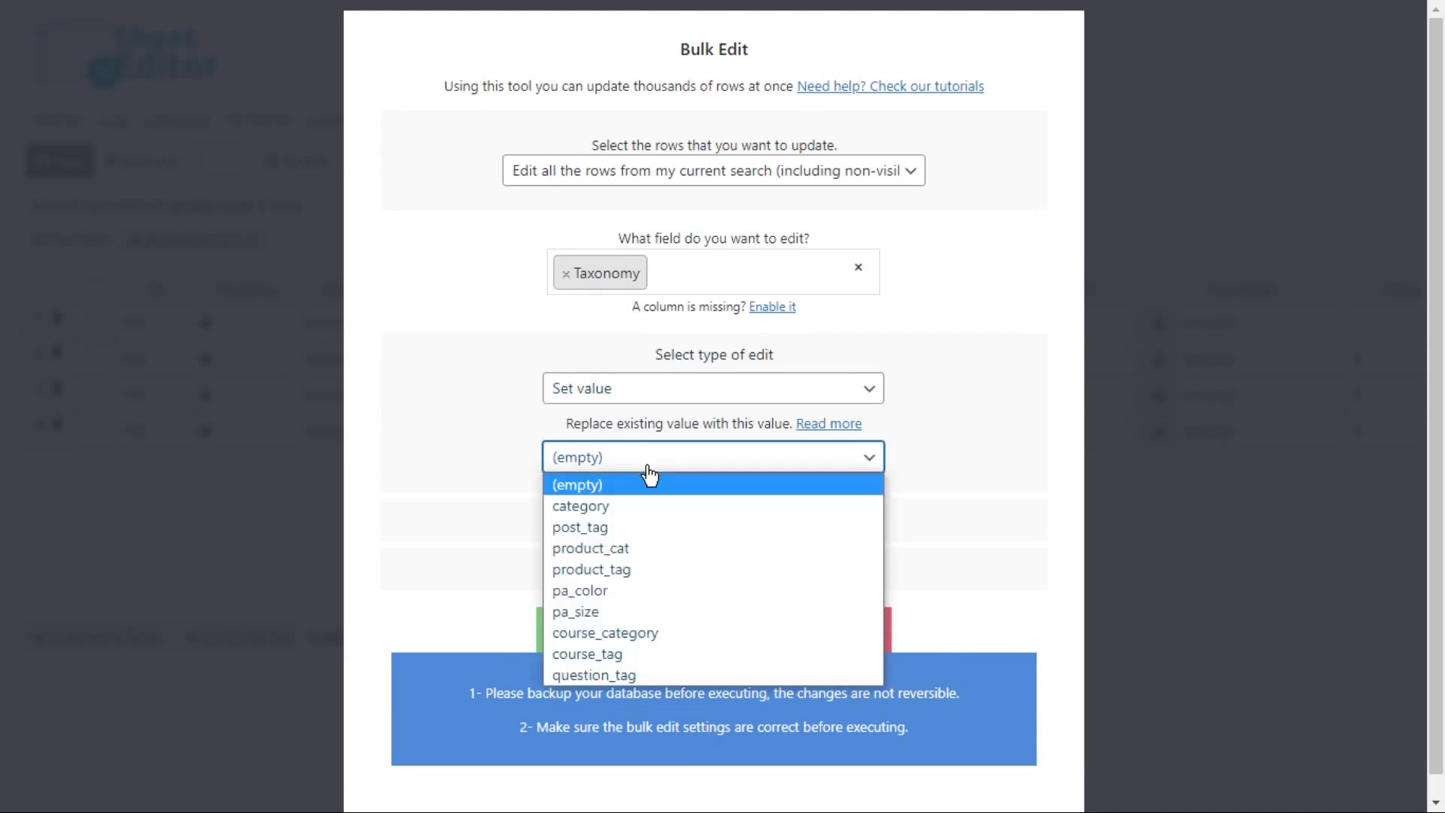
{"action": "left_click", "coordinate": [627, 570]}
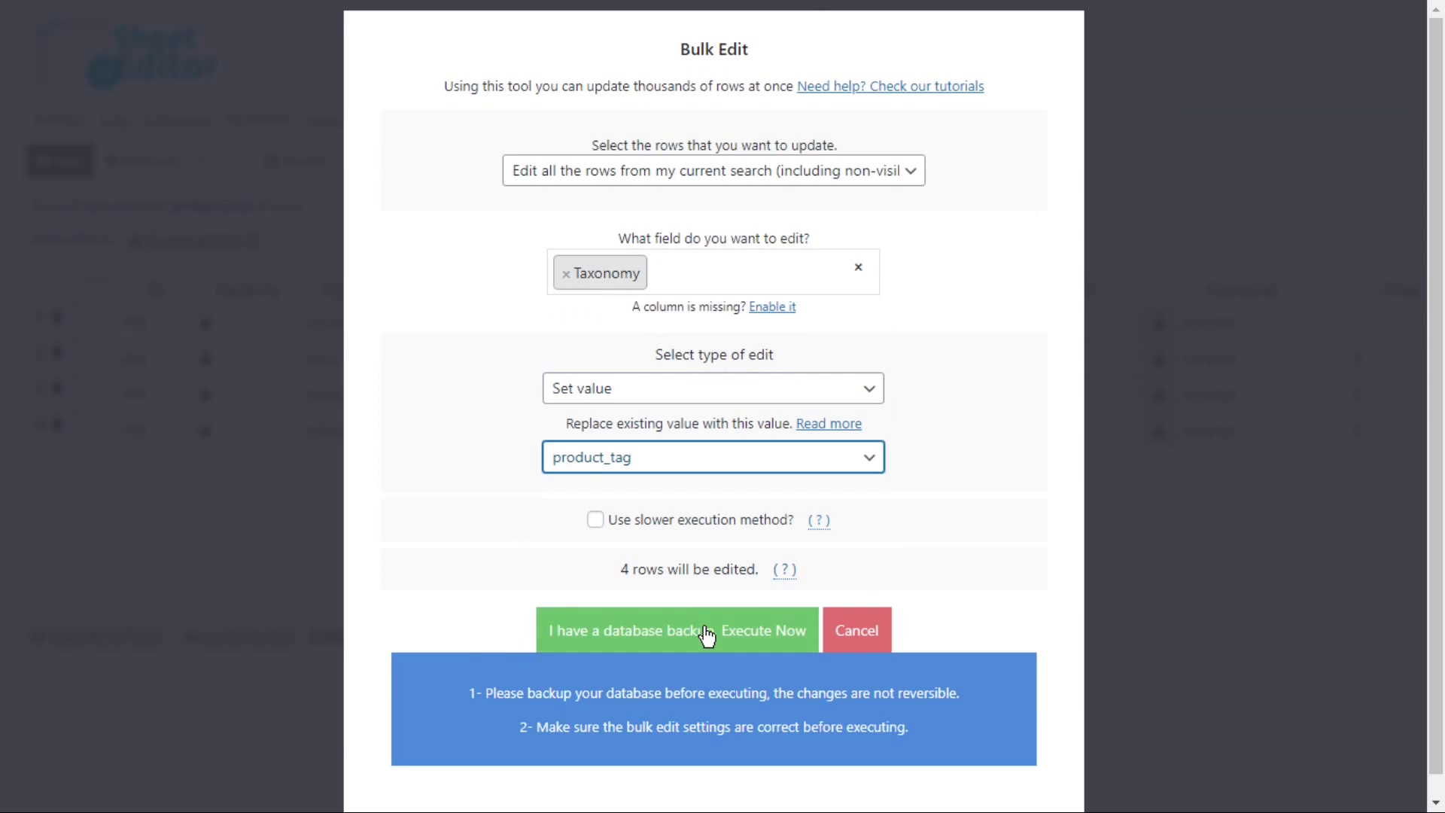
{"action": "left_click", "coordinate": [704, 631]}
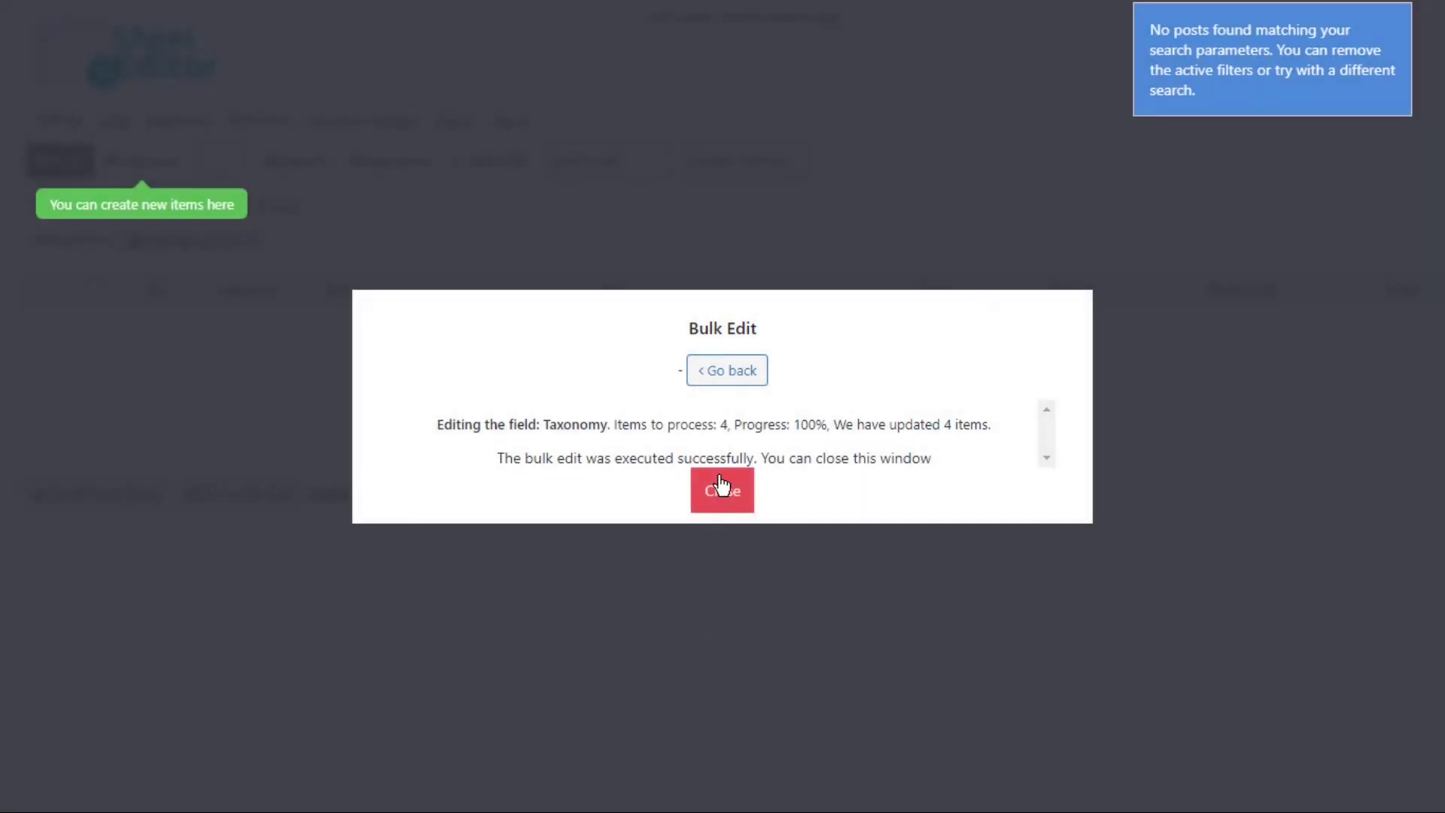
{"action": "left_click", "coordinate": [719, 486]}
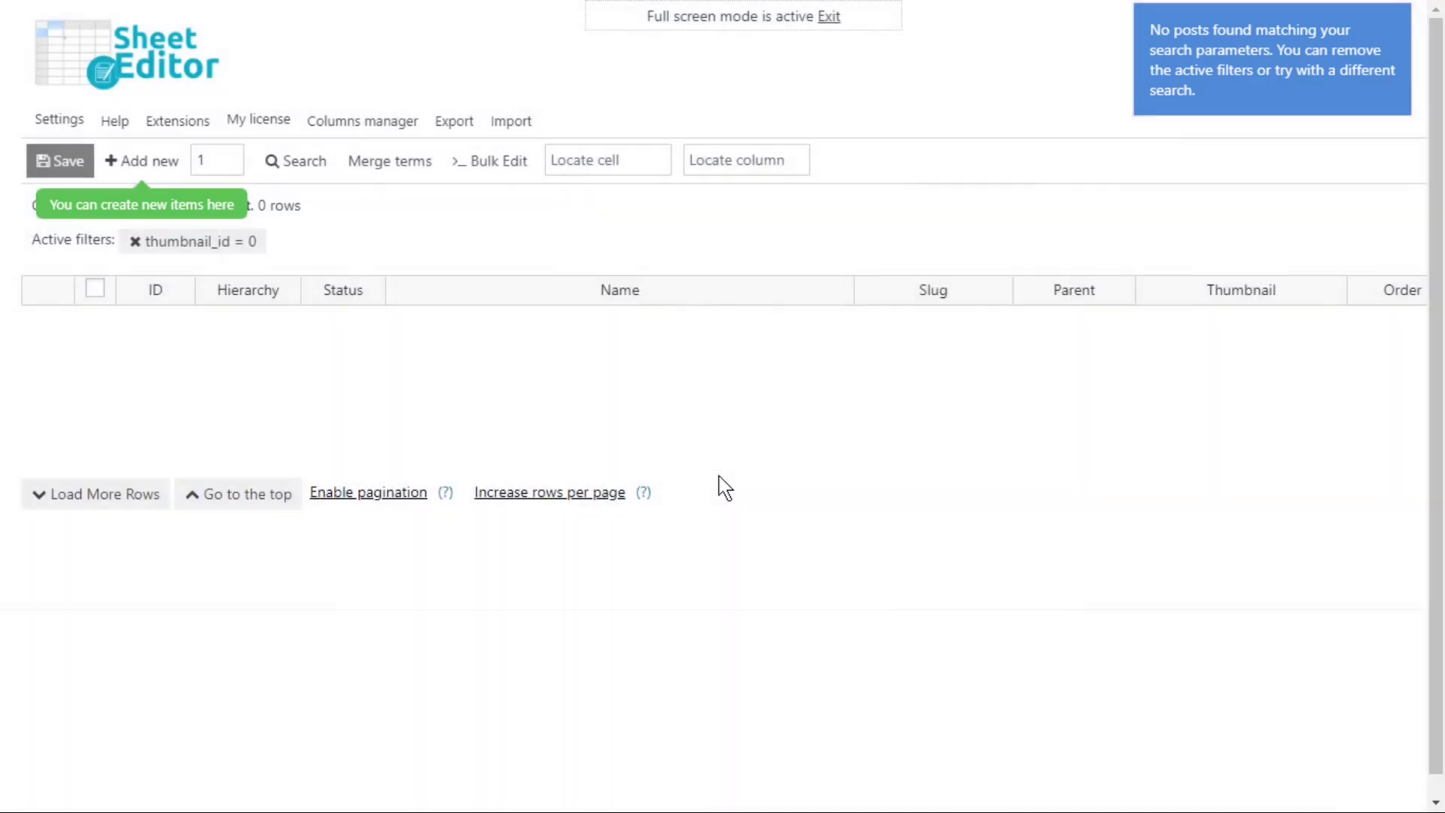
{"action": "left_click", "coordinate": [136, 241]}
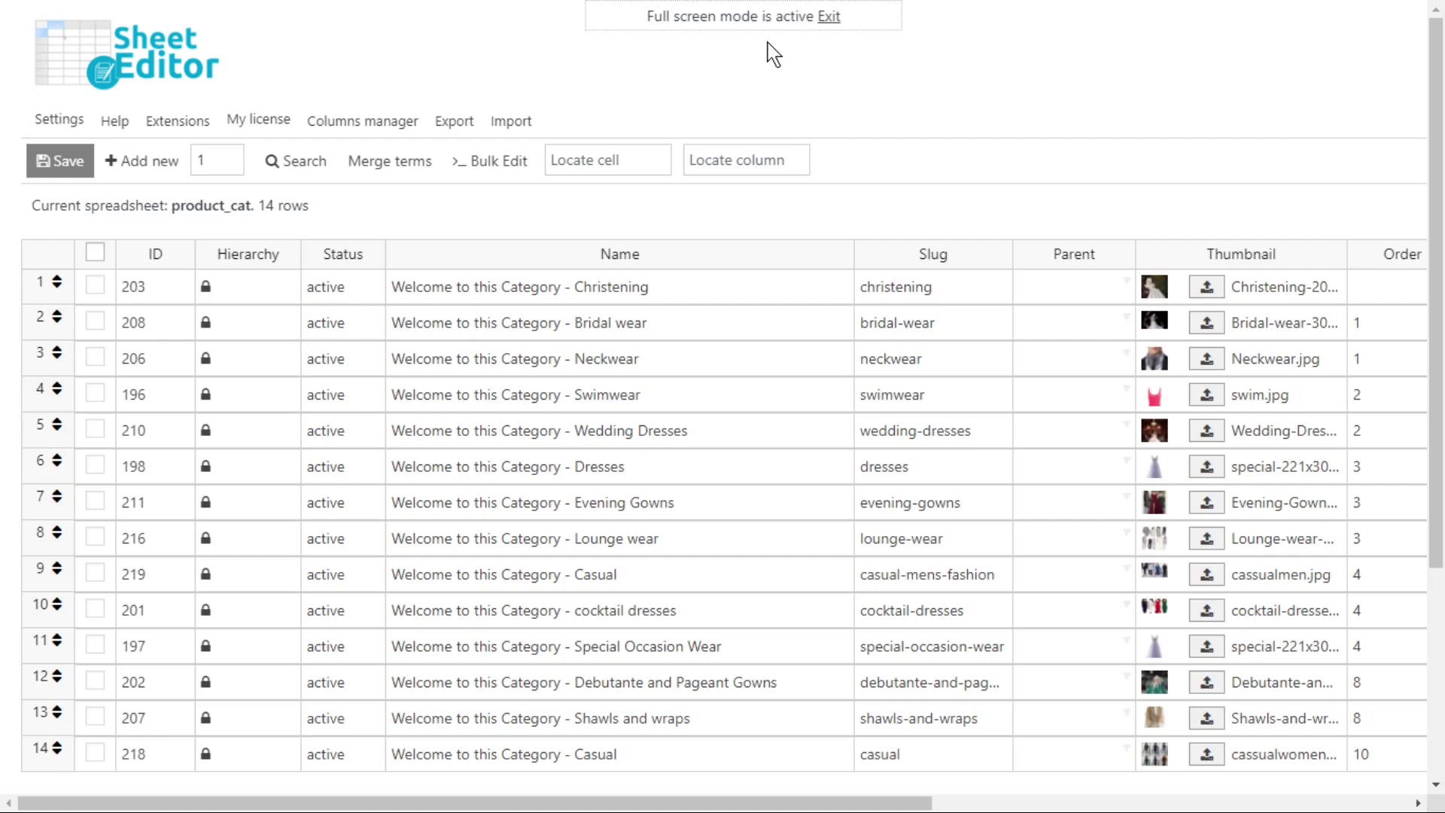
- Bulk edit Thumbnail with Set value for all 14 rows, bringing up the media picker
{"action": "left_click", "coordinate": [530, 167]}
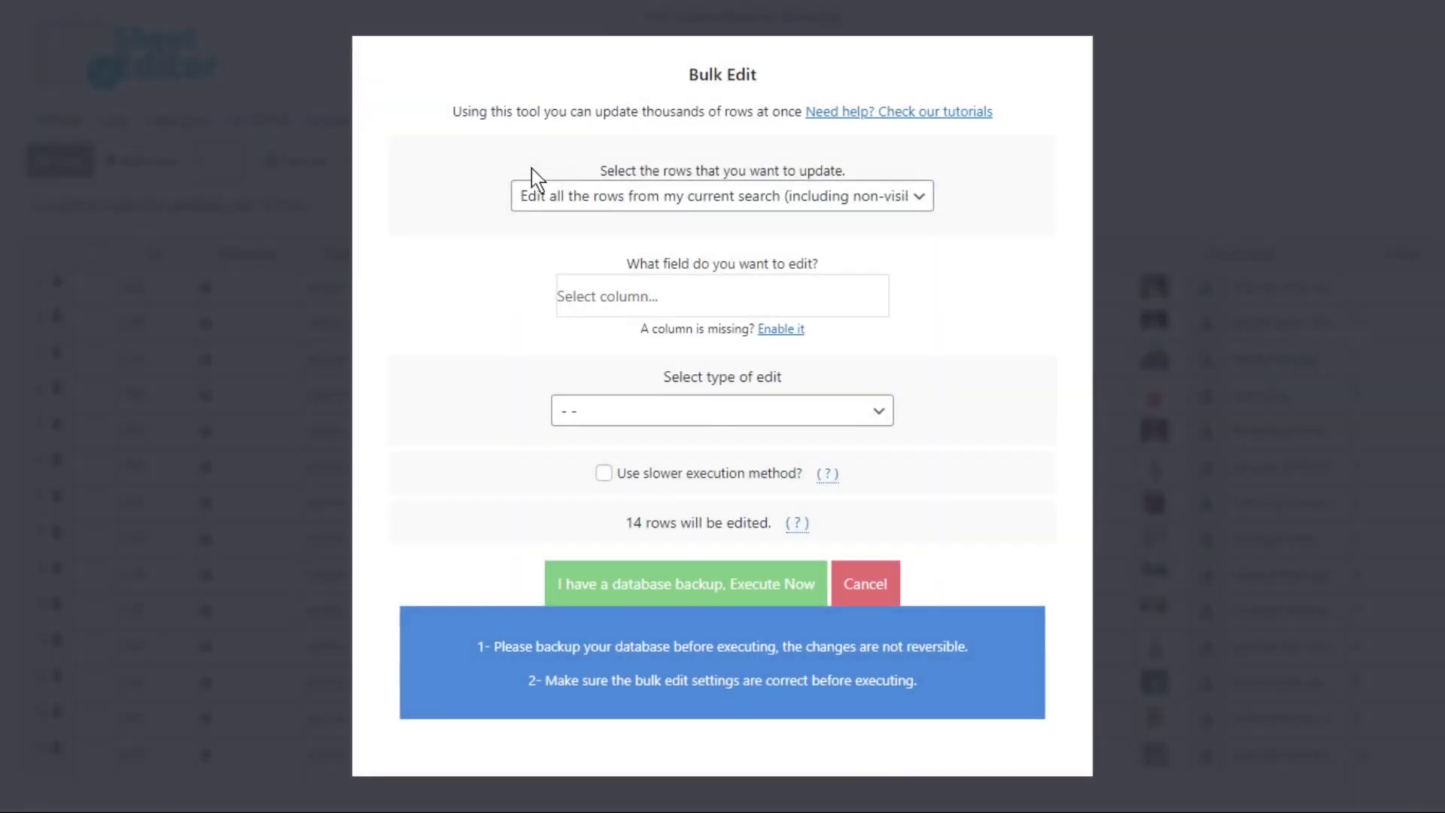
{"action": "left_click", "coordinate": [643, 297]}
{"action": "type", "text": "thu"}
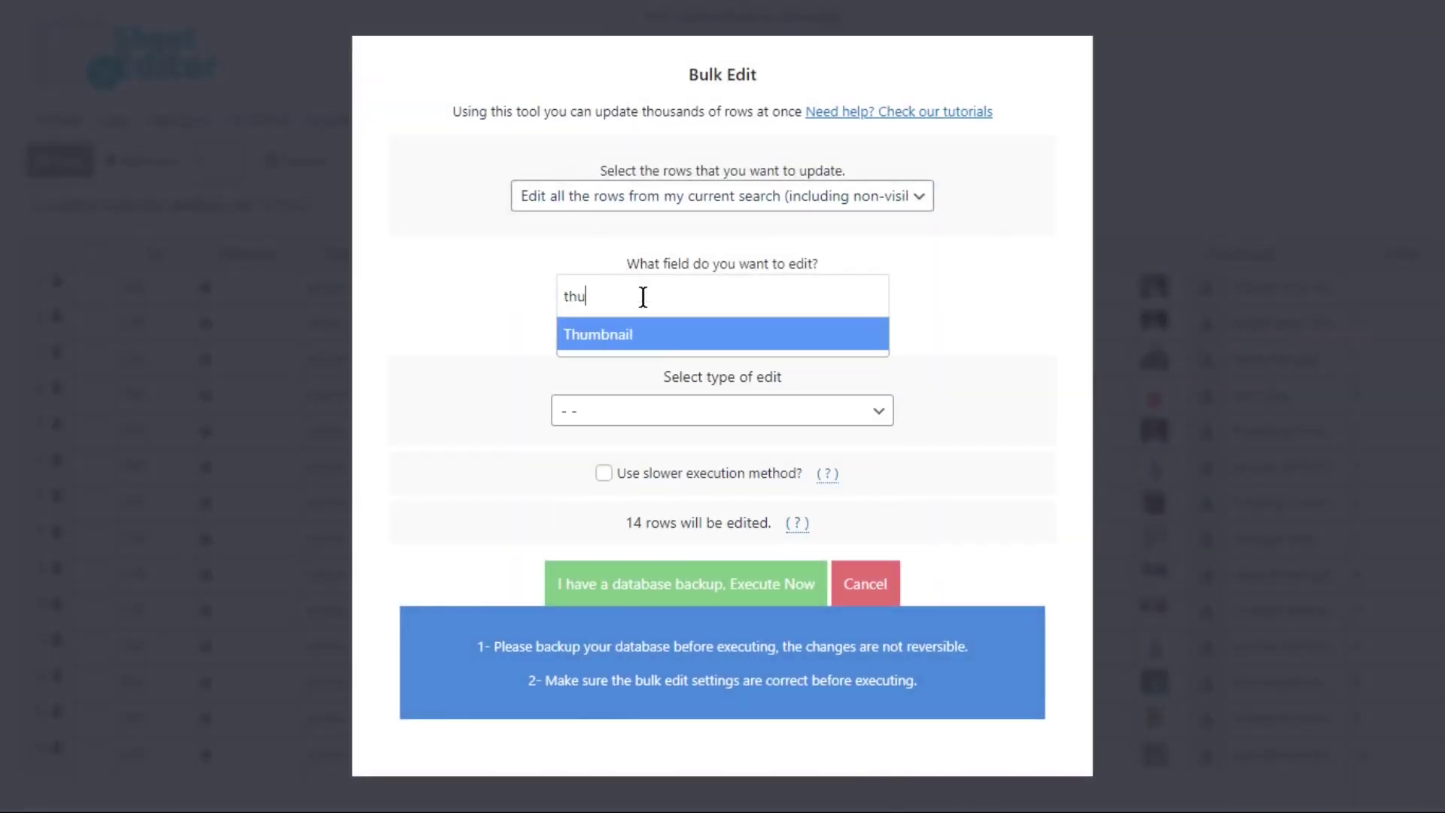
{"action": "left_click", "coordinate": [645, 338]}
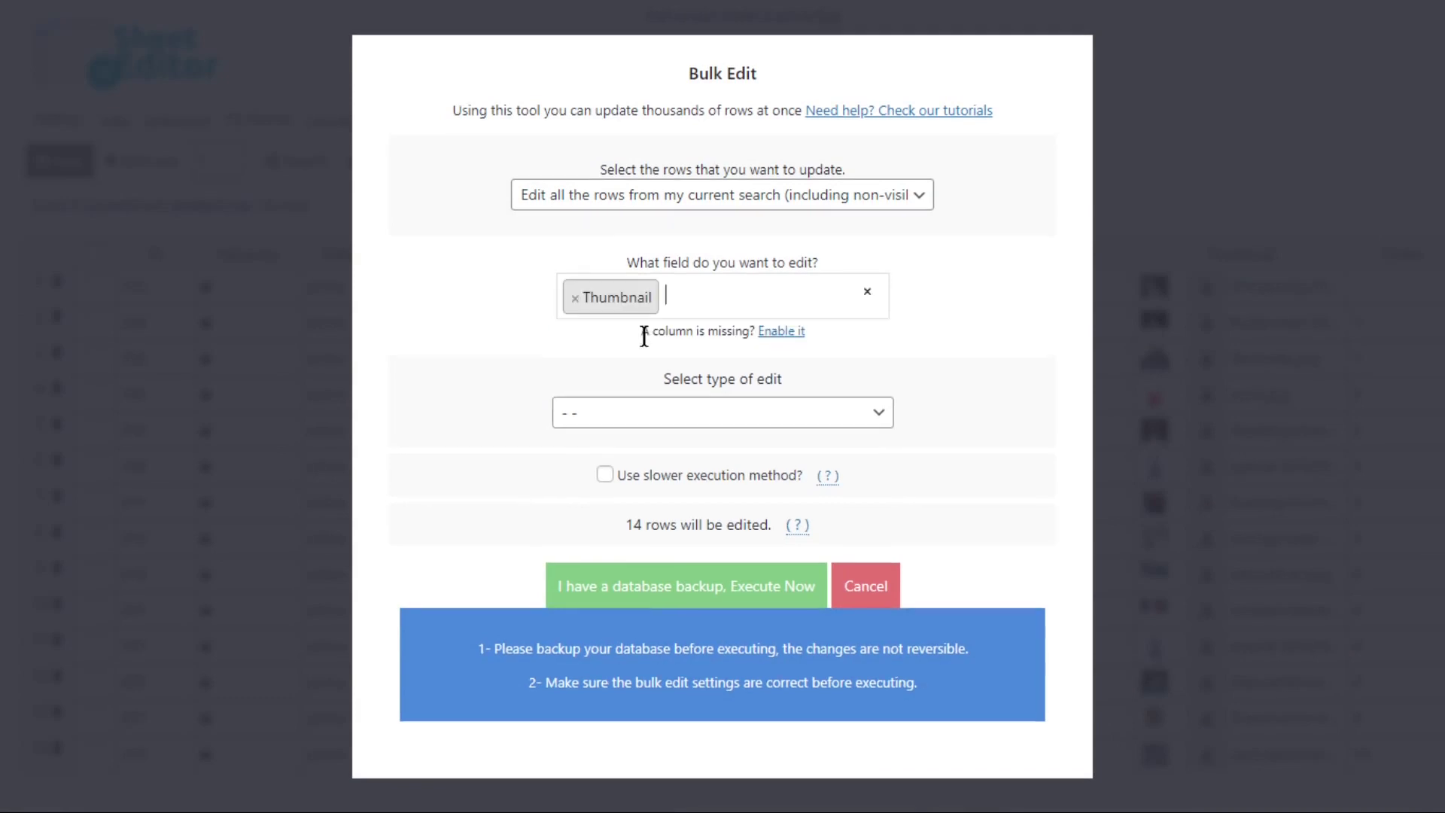
{"action": "left_click", "coordinate": [715, 415]}
{"action": "left_click", "coordinate": [697, 461]}
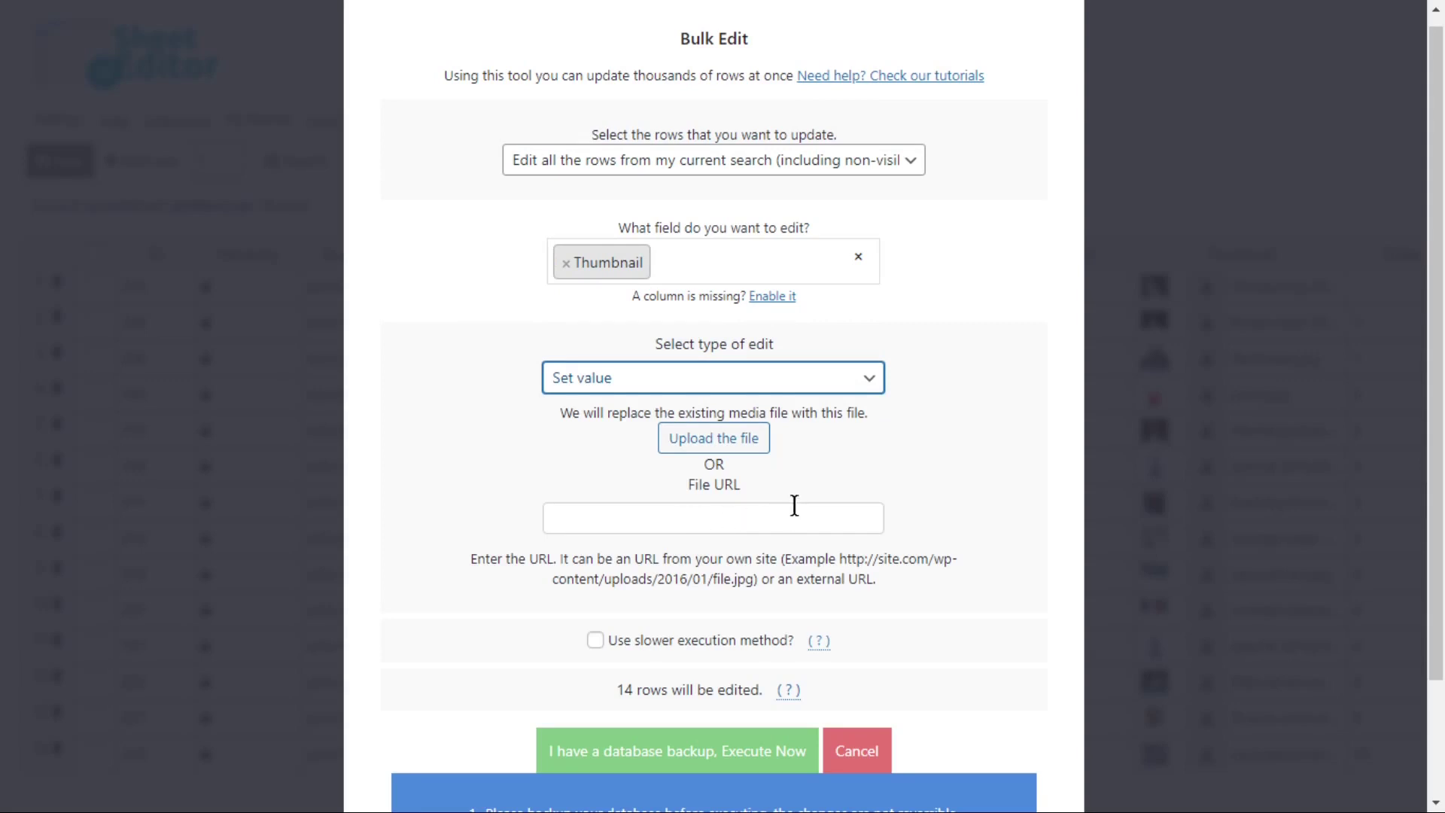
{"action": "left_click", "coordinate": [746, 447]}
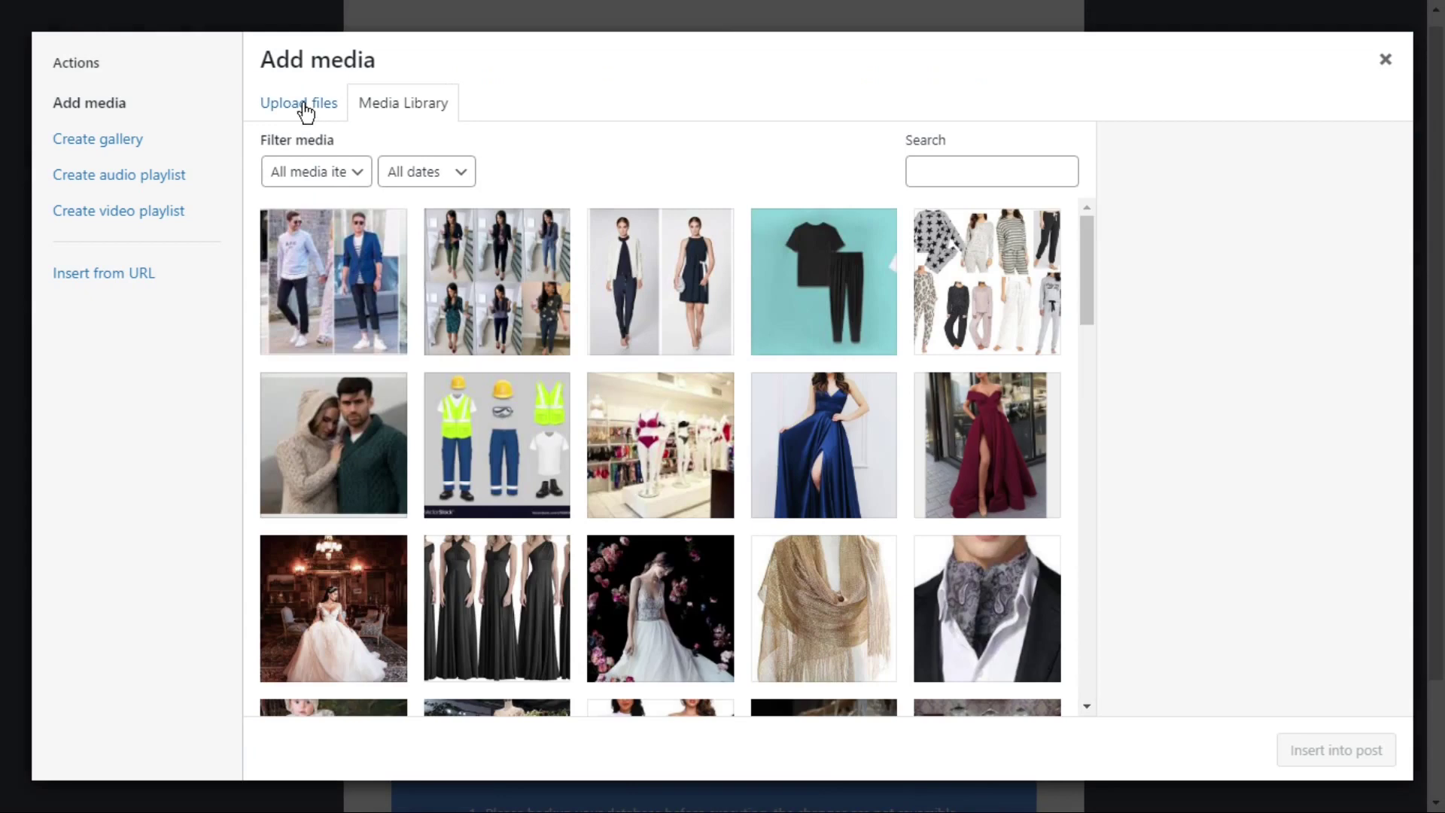
- Upload womensfashion.jpg and insert it as the replacement thumbnail value
{"action": "left_click", "coordinate": [305, 105]}
{"action": "left_click", "coordinate": [828, 414]}
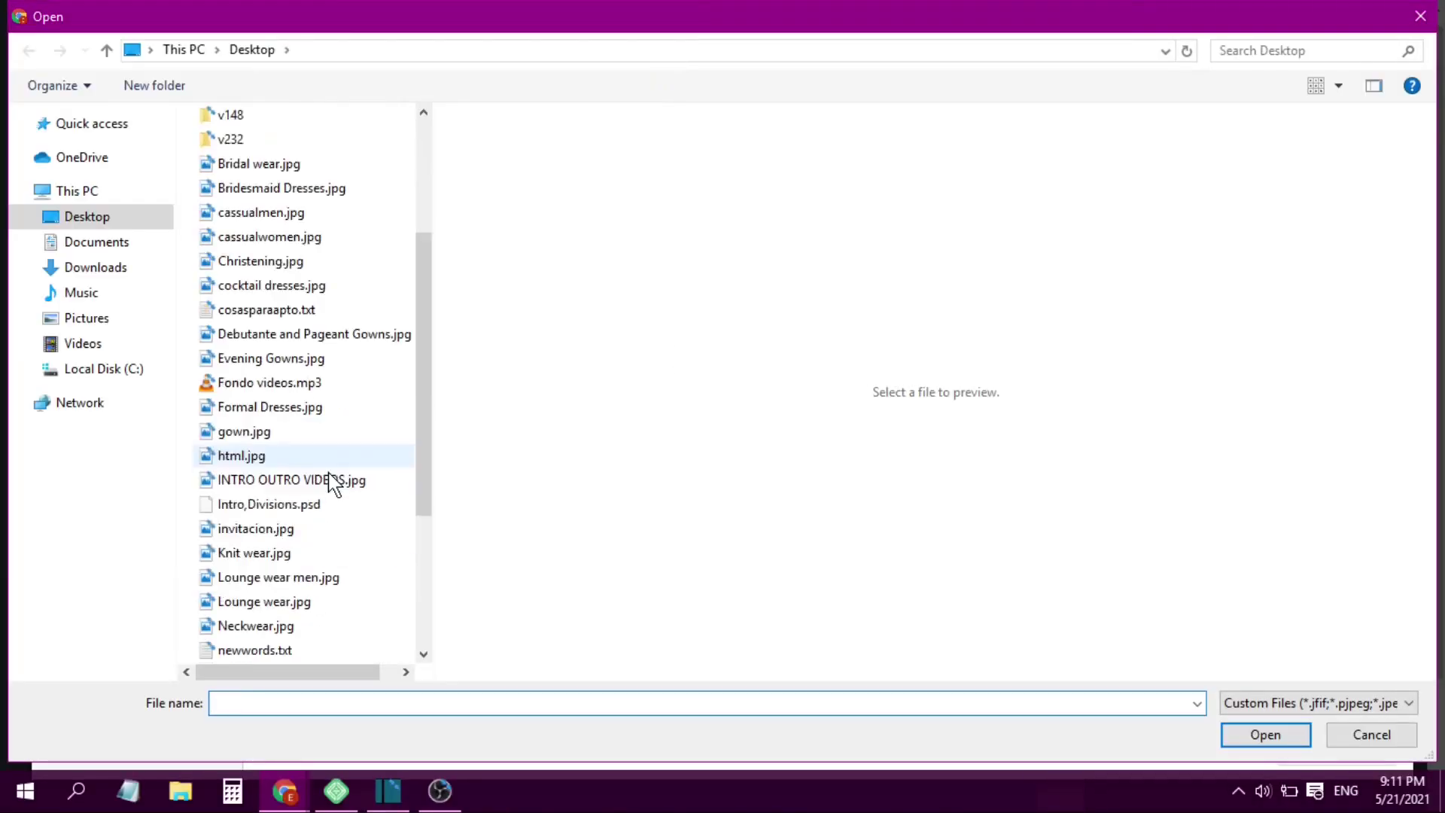
{"action": "scroll", "coordinate": [329, 480], "scroll_direction": "down", "scroll_amount": 4}
{"action": "left_click", "coordinate": [316, 651]}
{"action": "left_click", "coordinate": [1272, 731]}
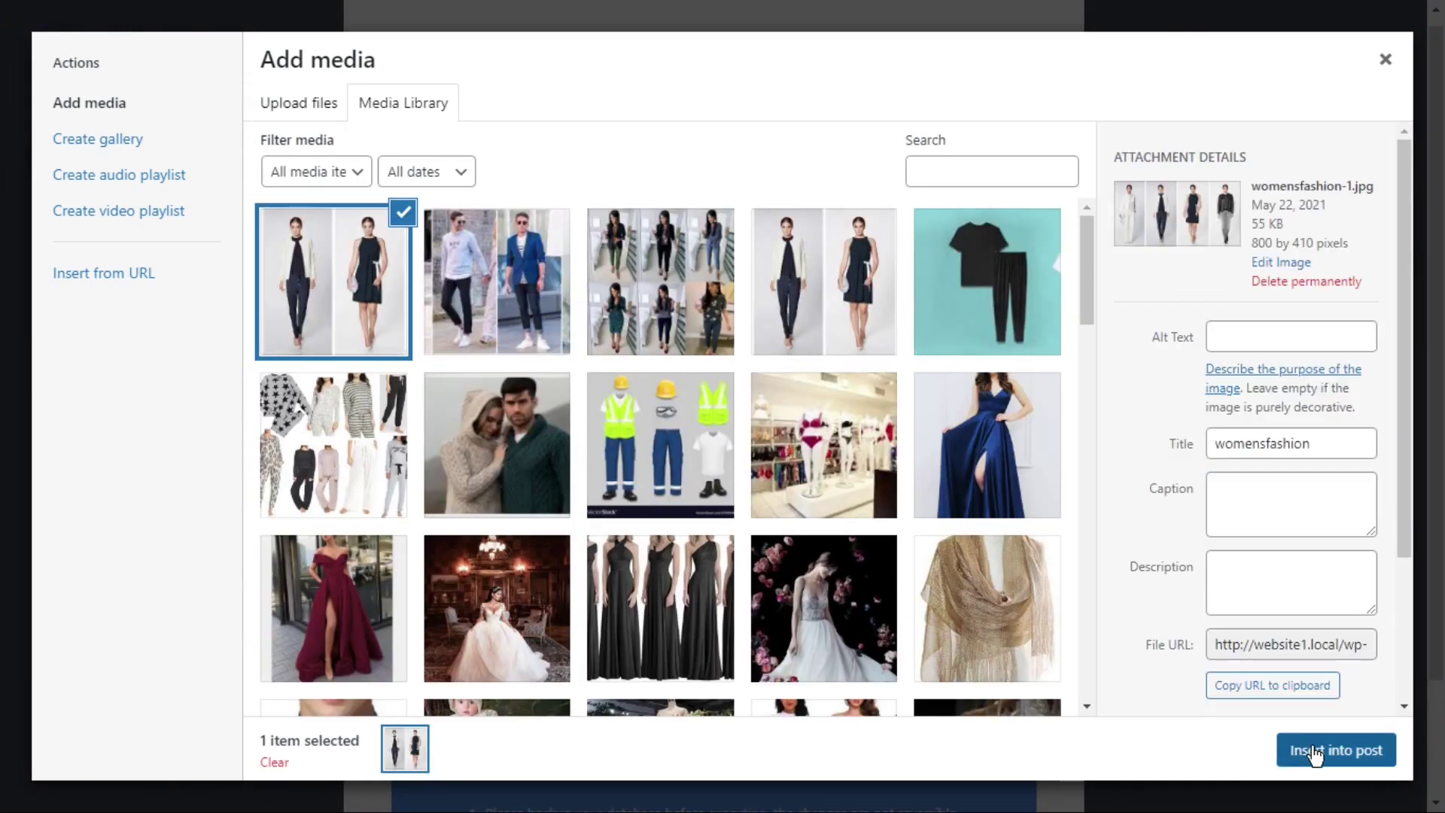
{"action": "left_click", "coordinate": [1311, 746]}
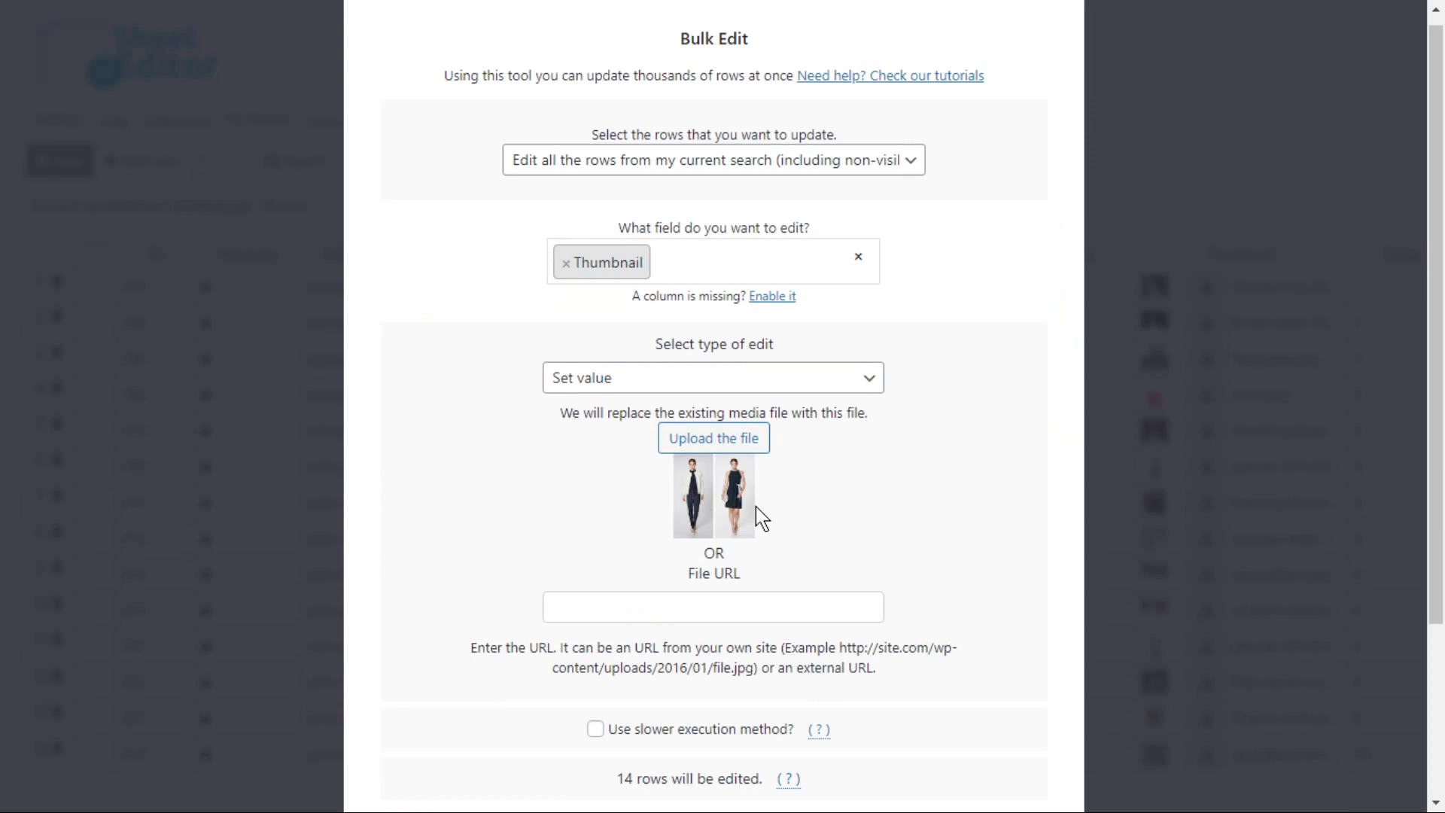
{"action": "scroll", "coordinate": [755, 527], "scroll_direction": "down", "scroll_amount": 3}
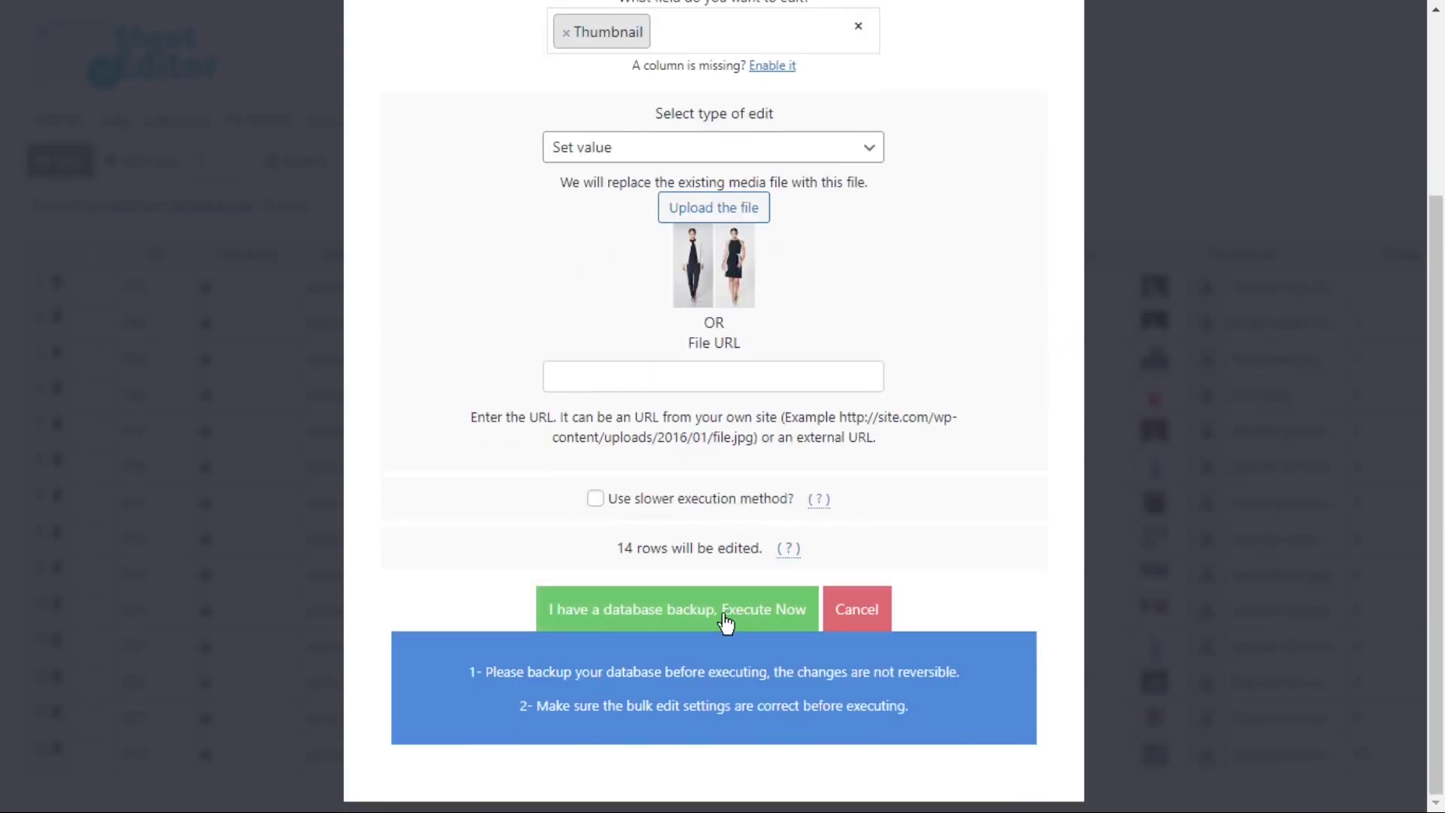